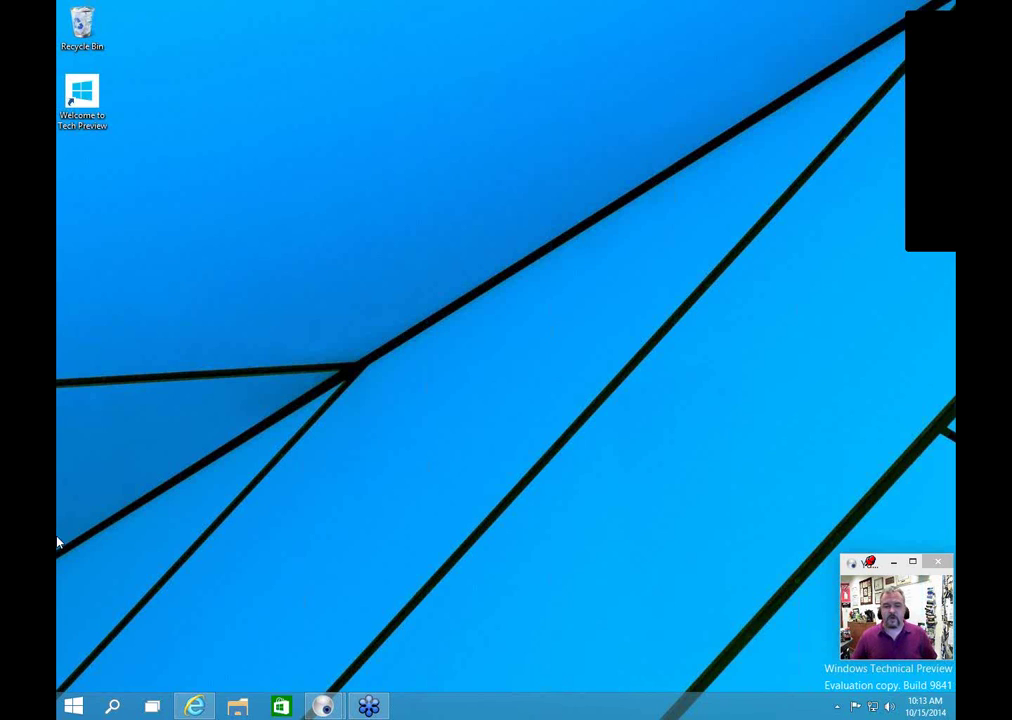
Step: Open File Explorer, view This PC's system properties, and close the System window
click(238, 708)
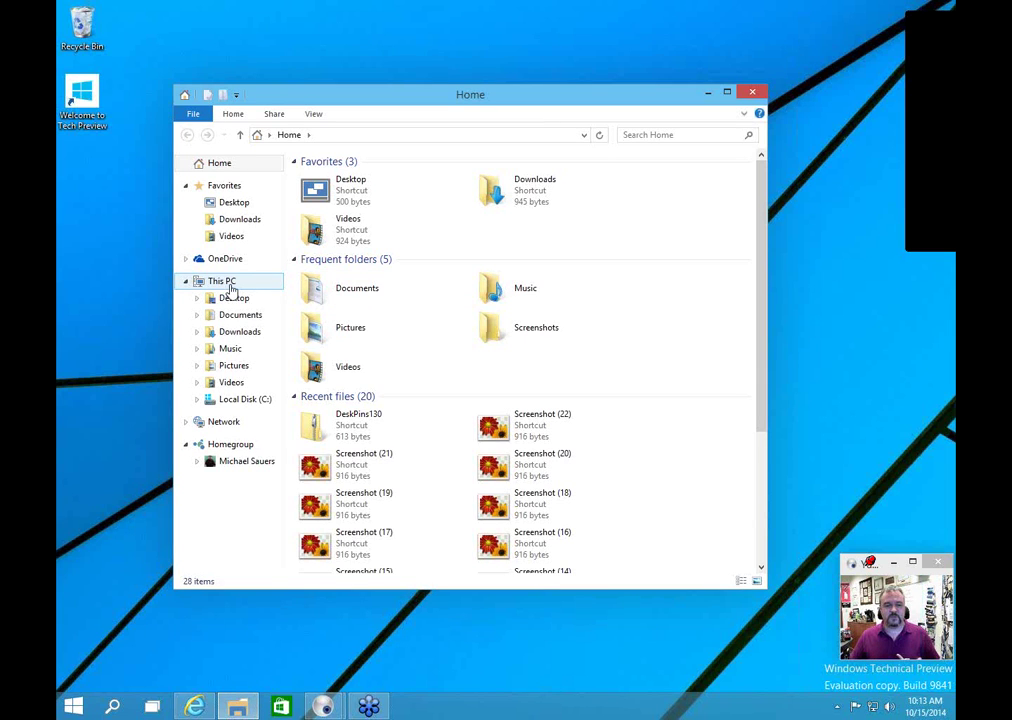
right_click(230, 282)
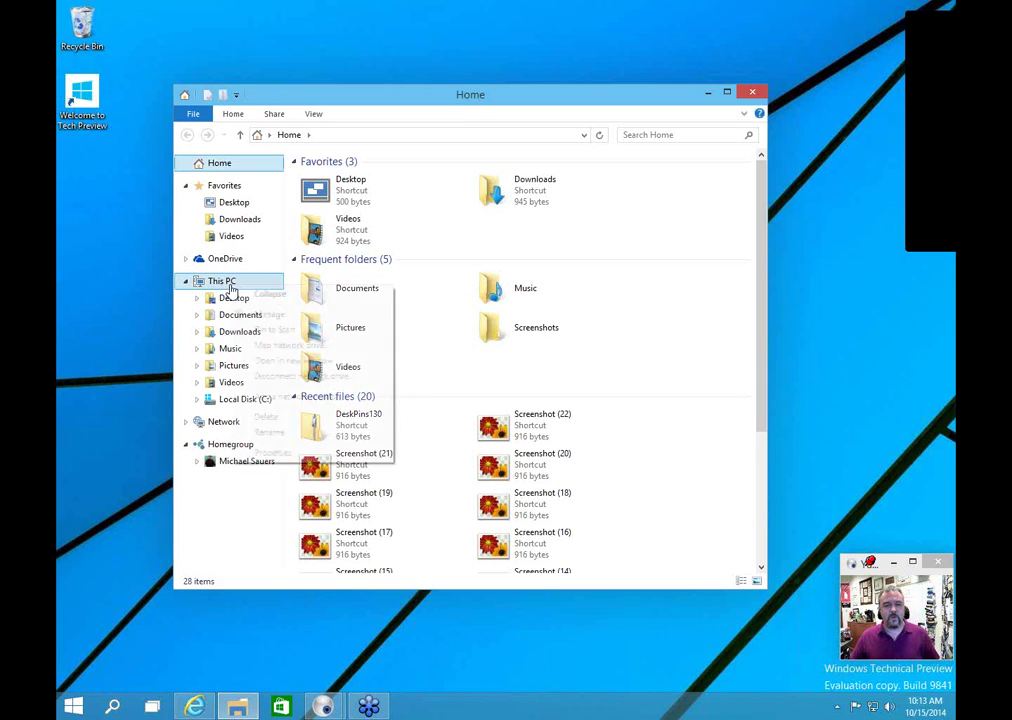
click(332, 454)
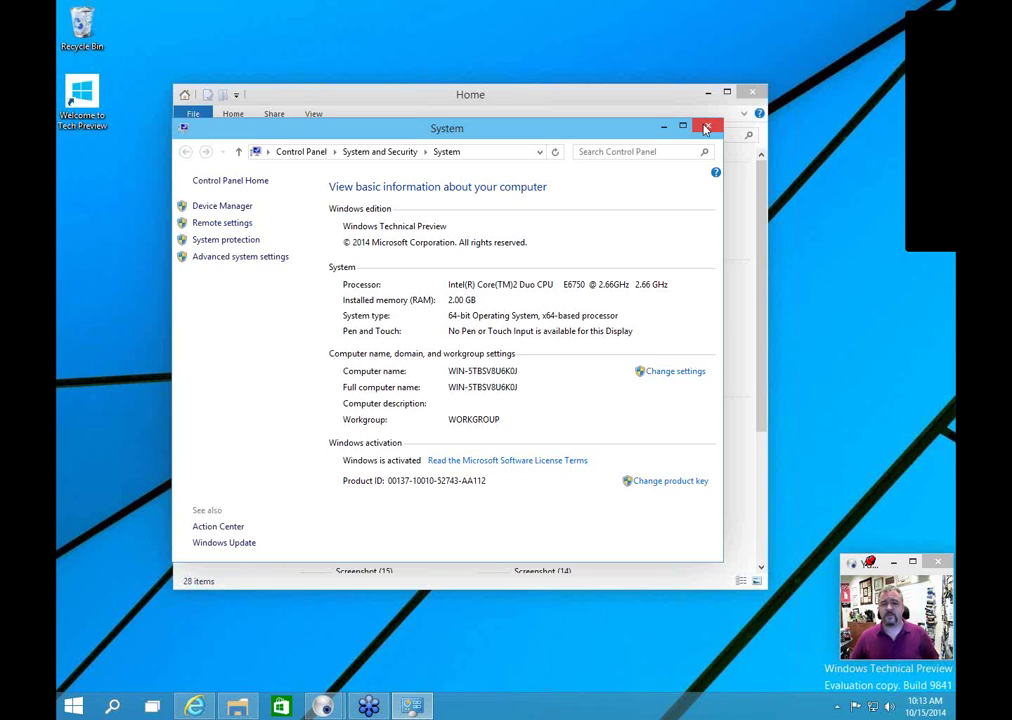
click(706, 128)
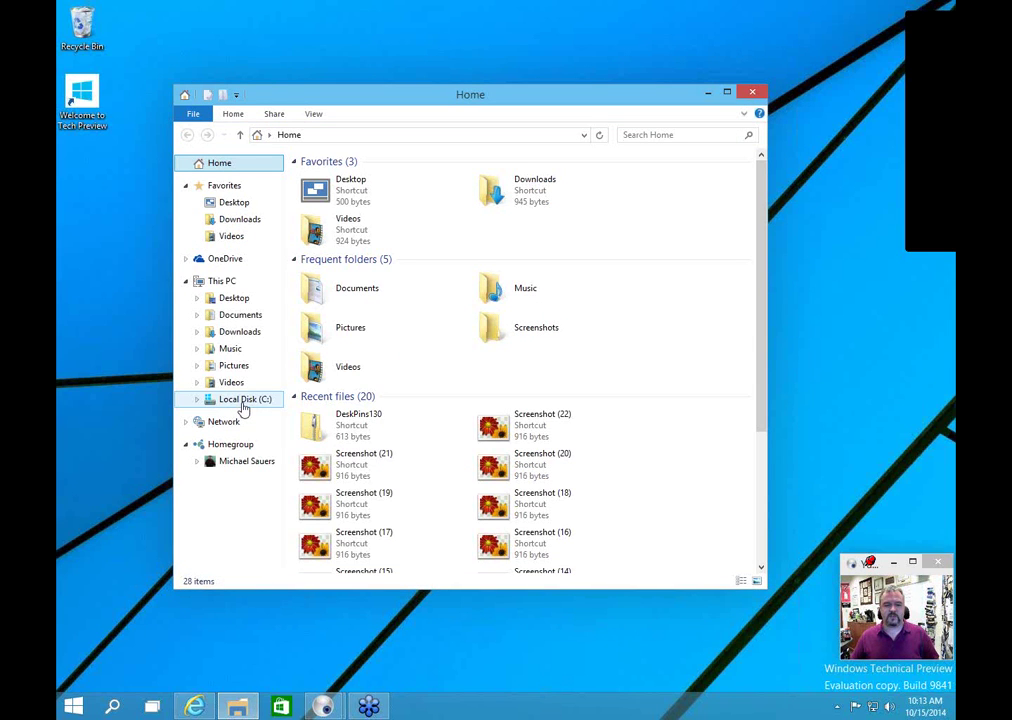
Step: View the used and free space in the Local Disk (C:) properties, and close the dialog and File Explorer
right_click(241, 404)
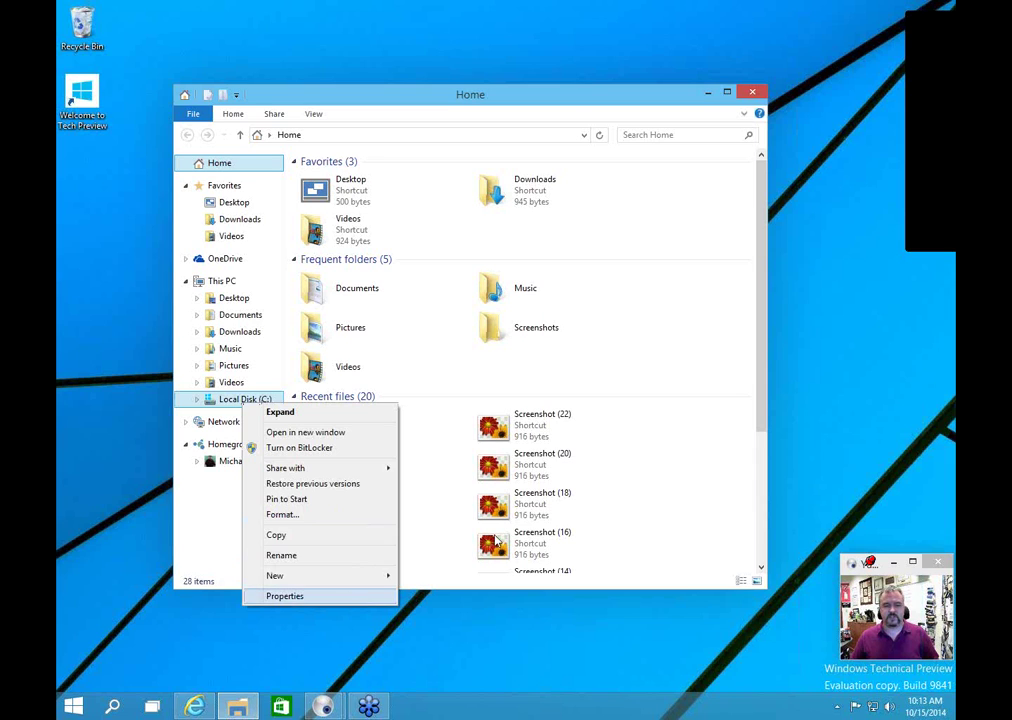
key(Return)
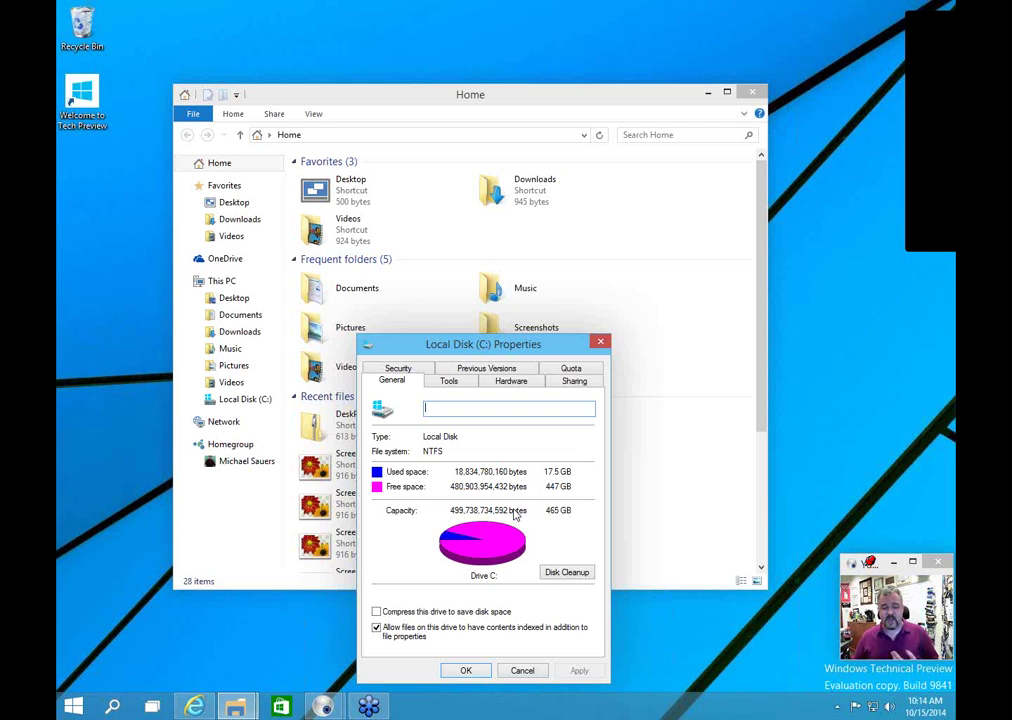
click(601, 344)
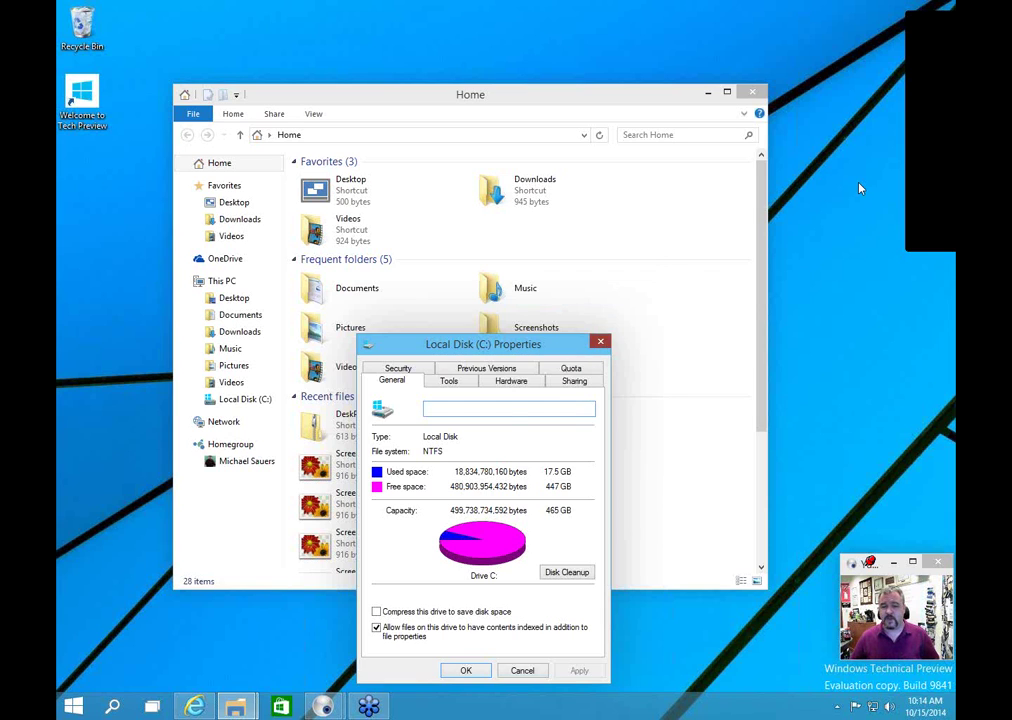
key(alt+F4)
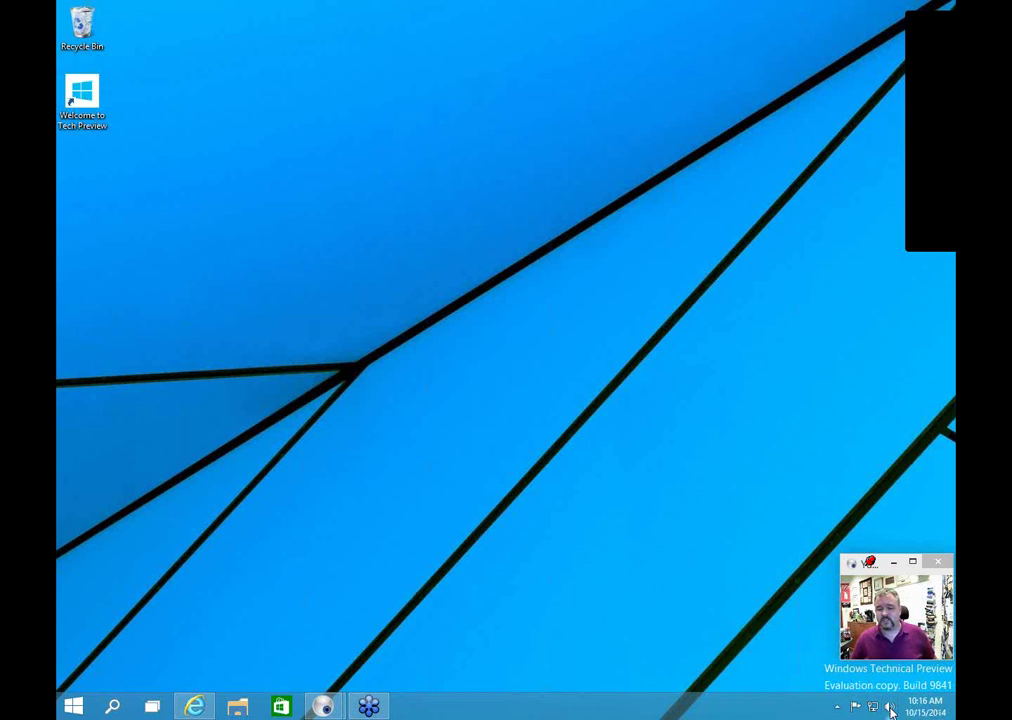
Step: Check the hidden notification area icons and preview the open Yawcam windows from the taskbar
click(837, 707)
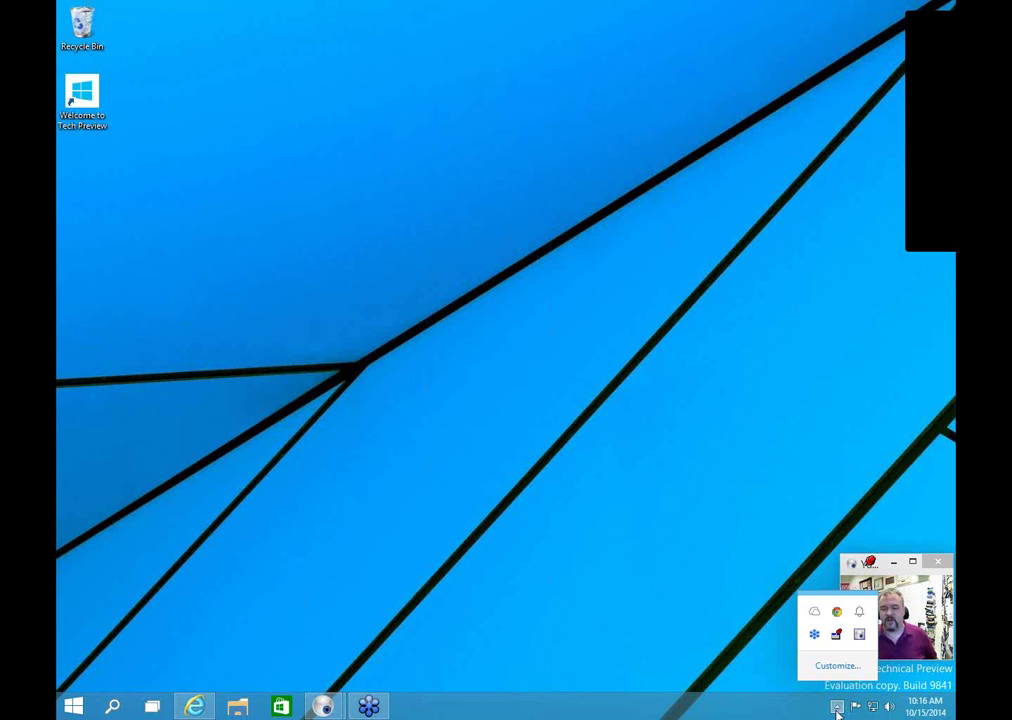
click(740, 631)
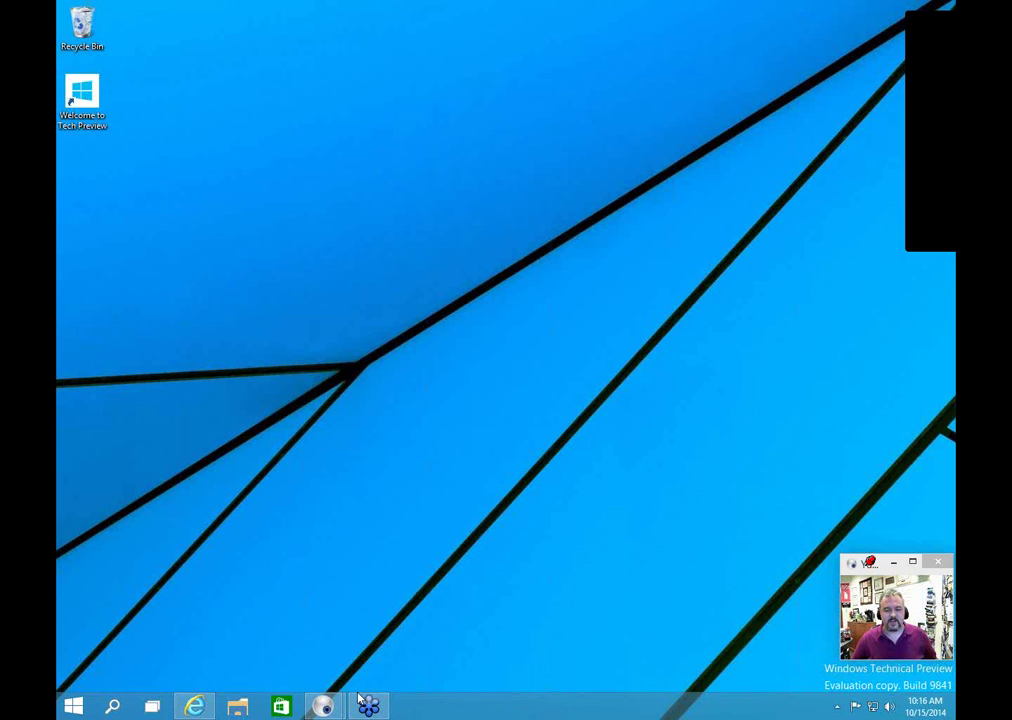
mouse_move(366, 702)
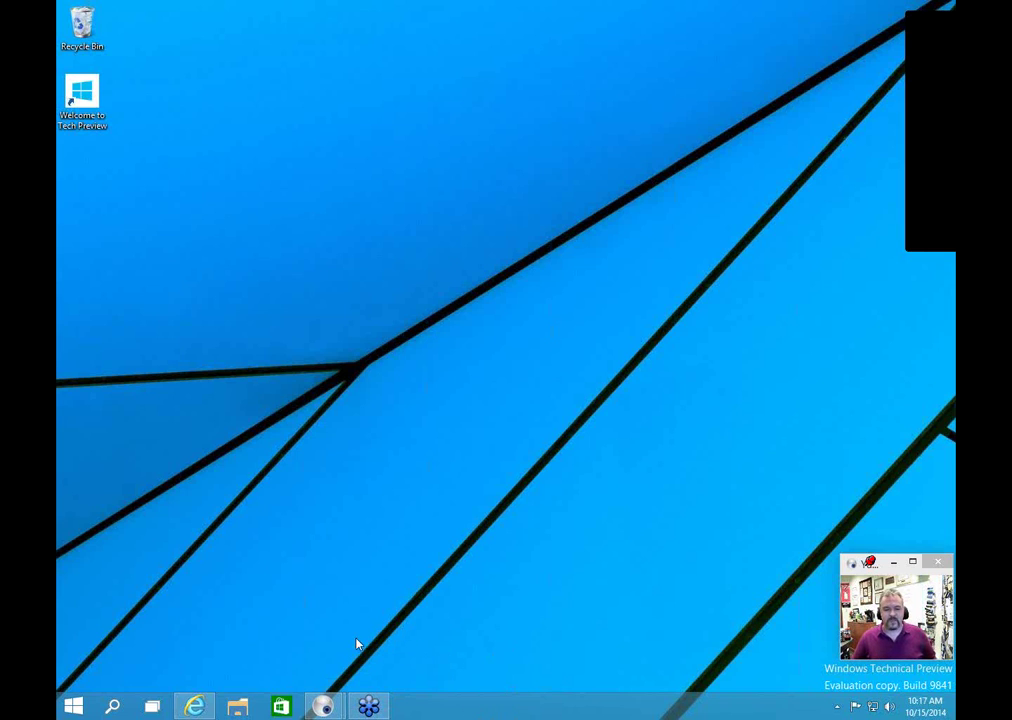
mouse_move(325, 707)
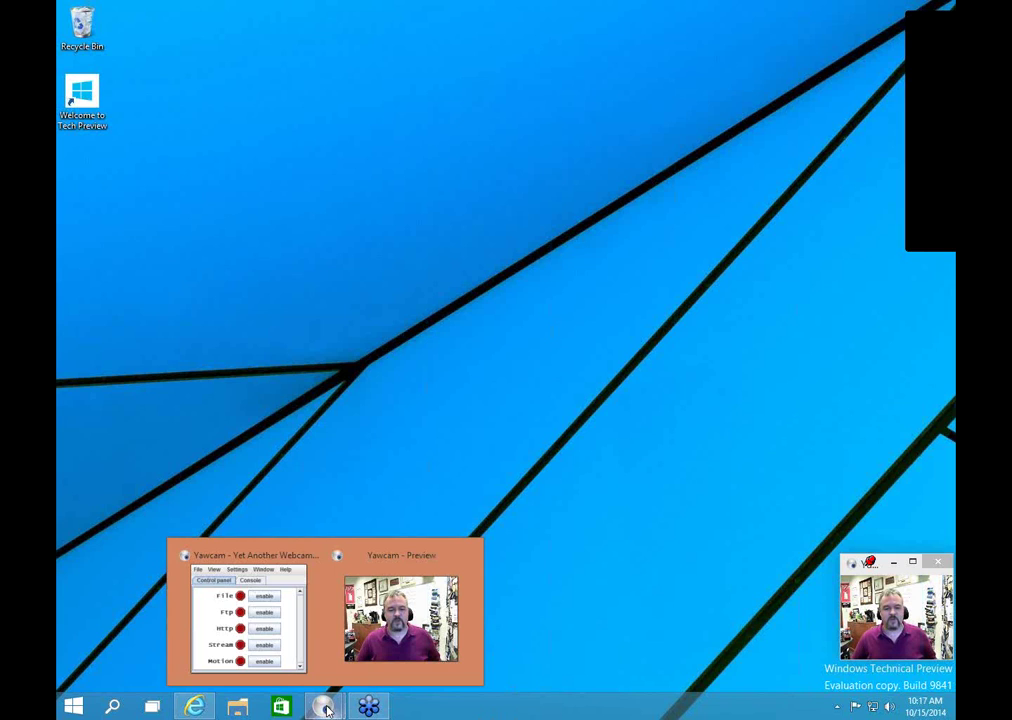
mouse_move(211, 713)
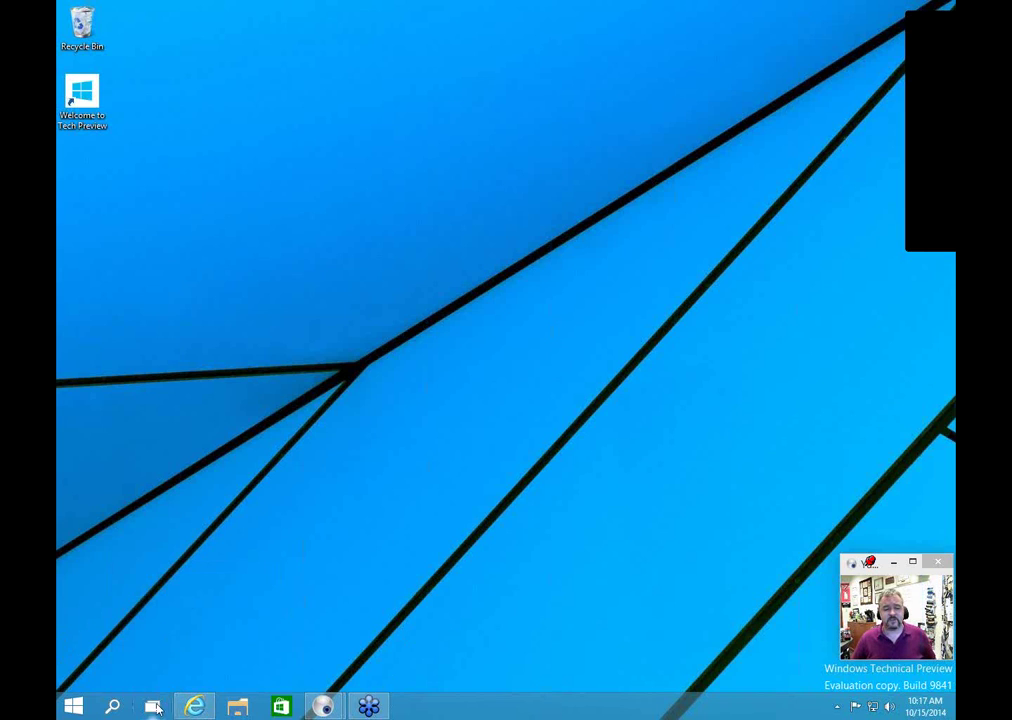
Step: Look through the Start menu's power options and File Explorer's frequent folders, and close the menu
click(73, 708)
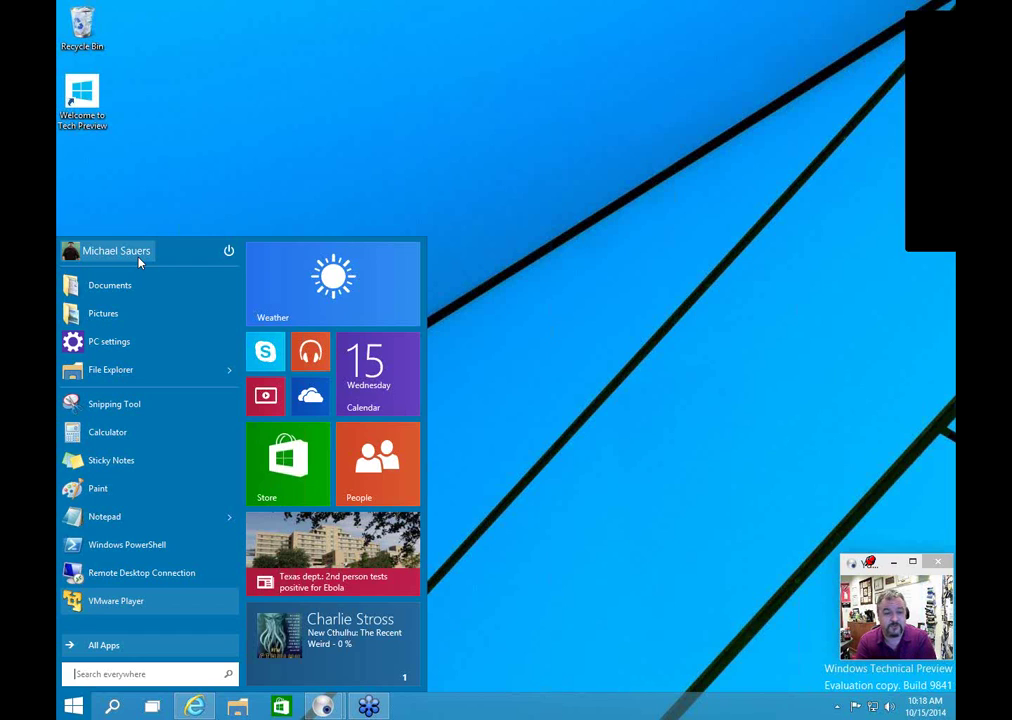
click(229, 251)
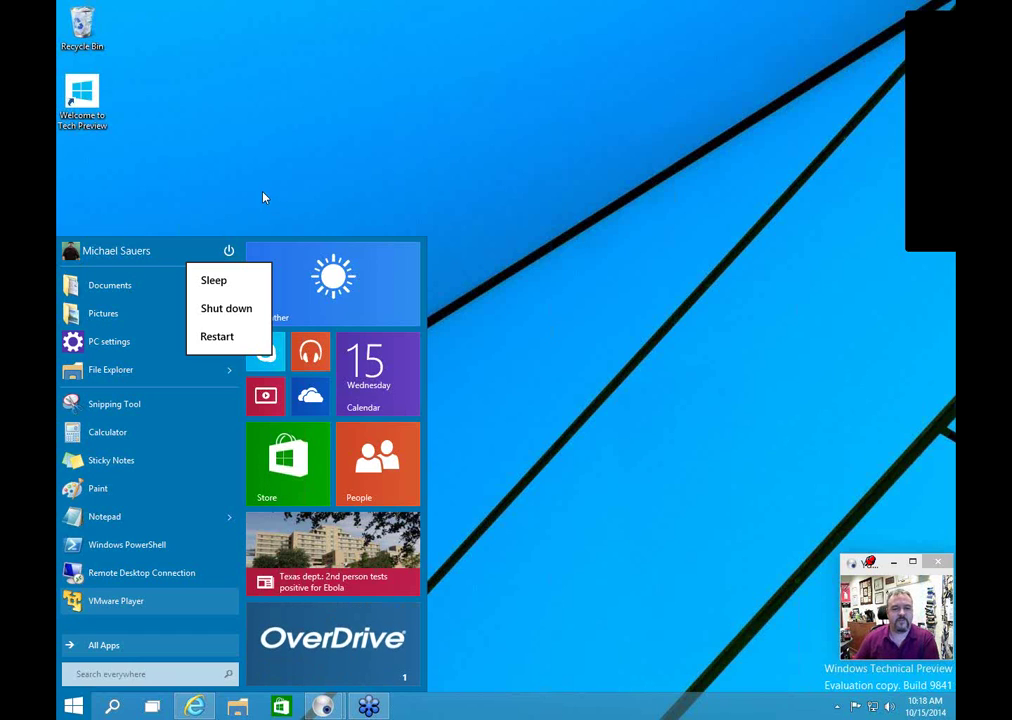
key(Escape)
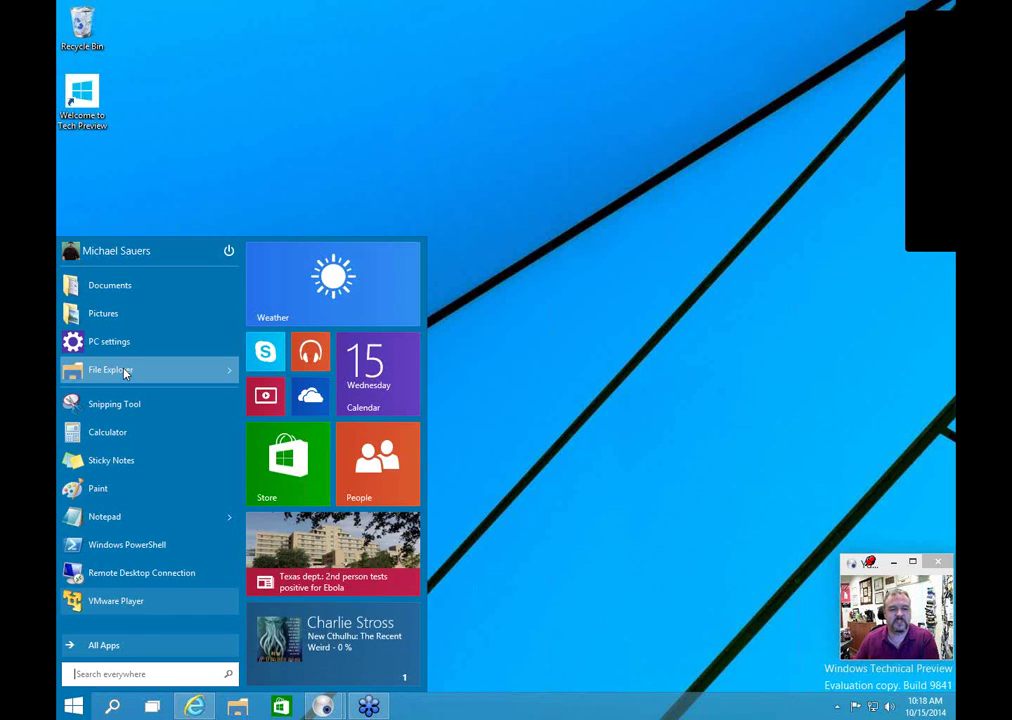
mouse_move(126, 373)
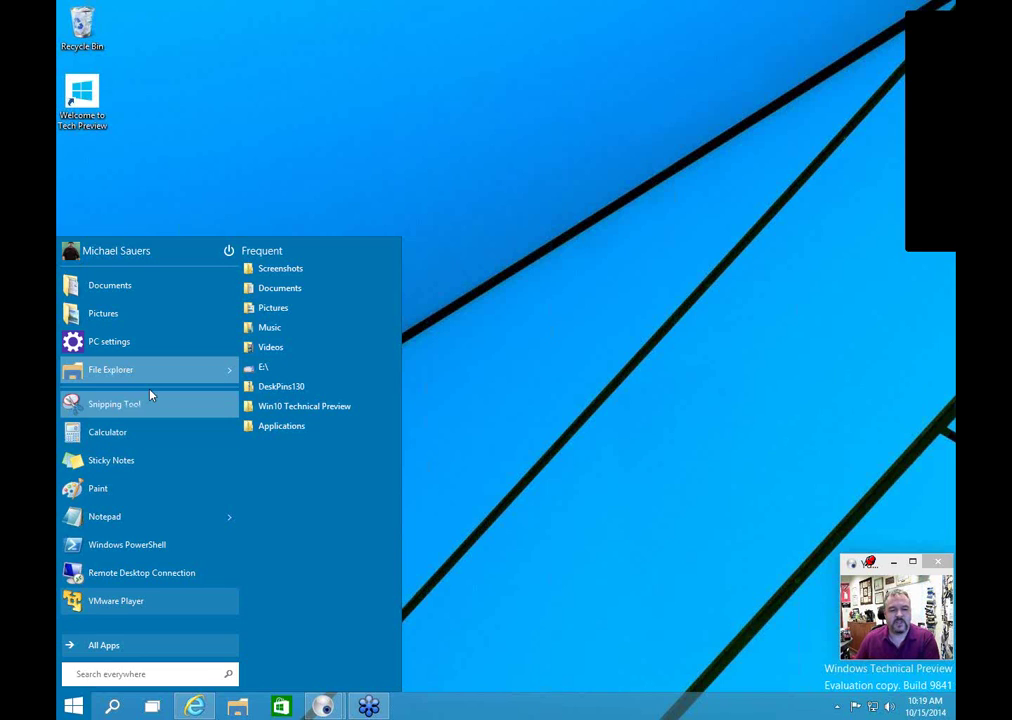
click(192, 205)
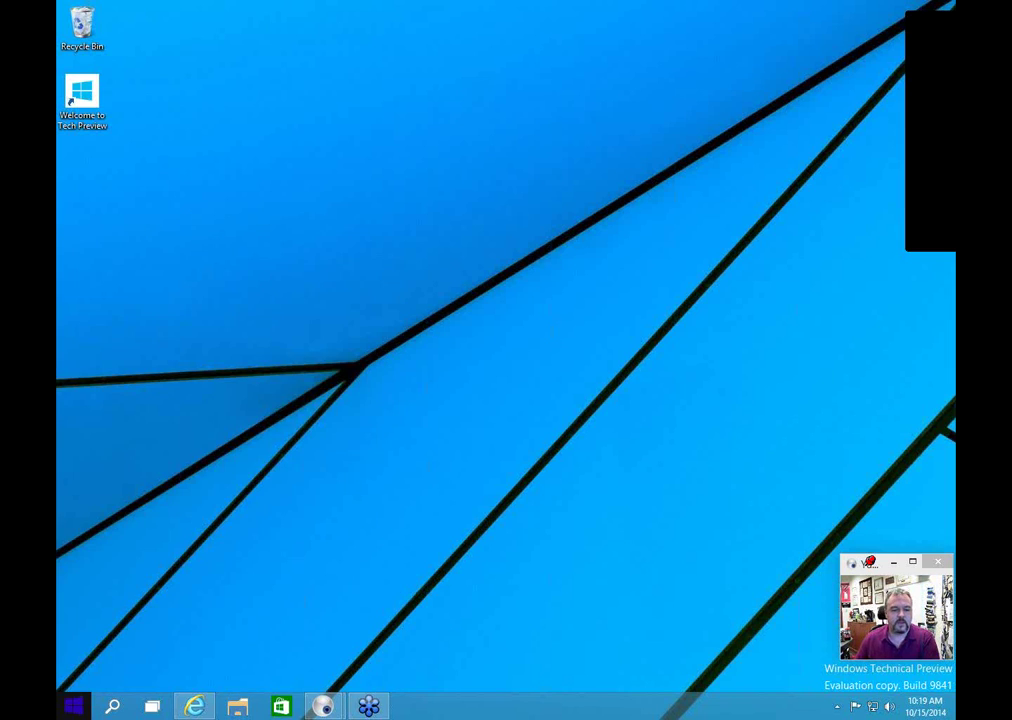
Step: Launch Notepad from the Start menu, close it, and check its place in the reopened Start menu's program list
click(73, 706)
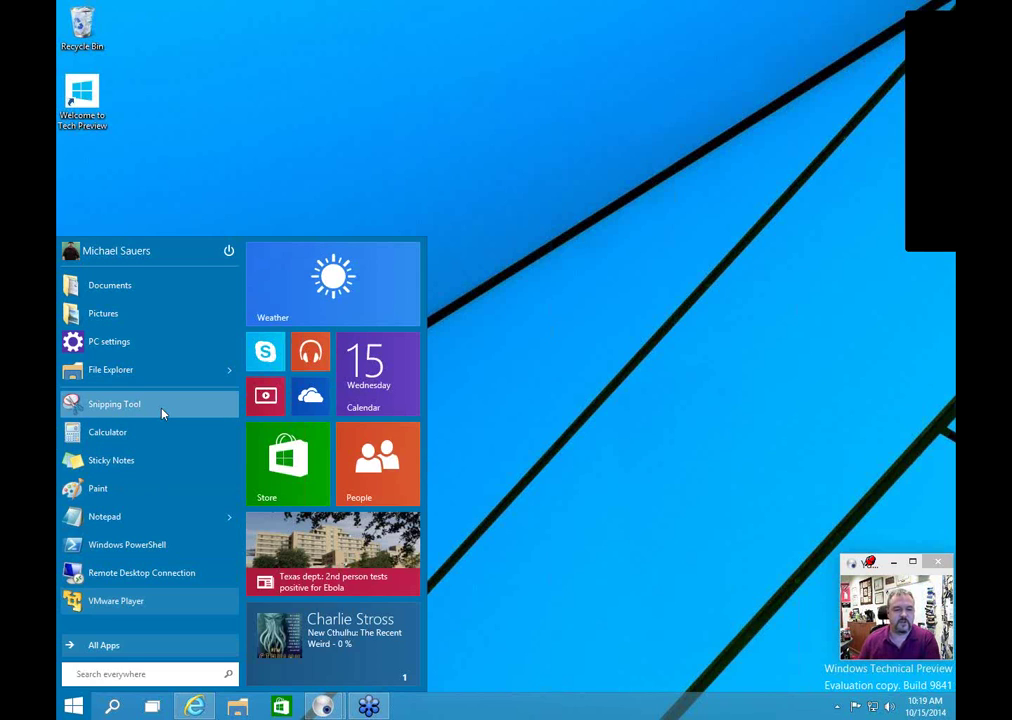
click(167, 526)
click(860, 159)
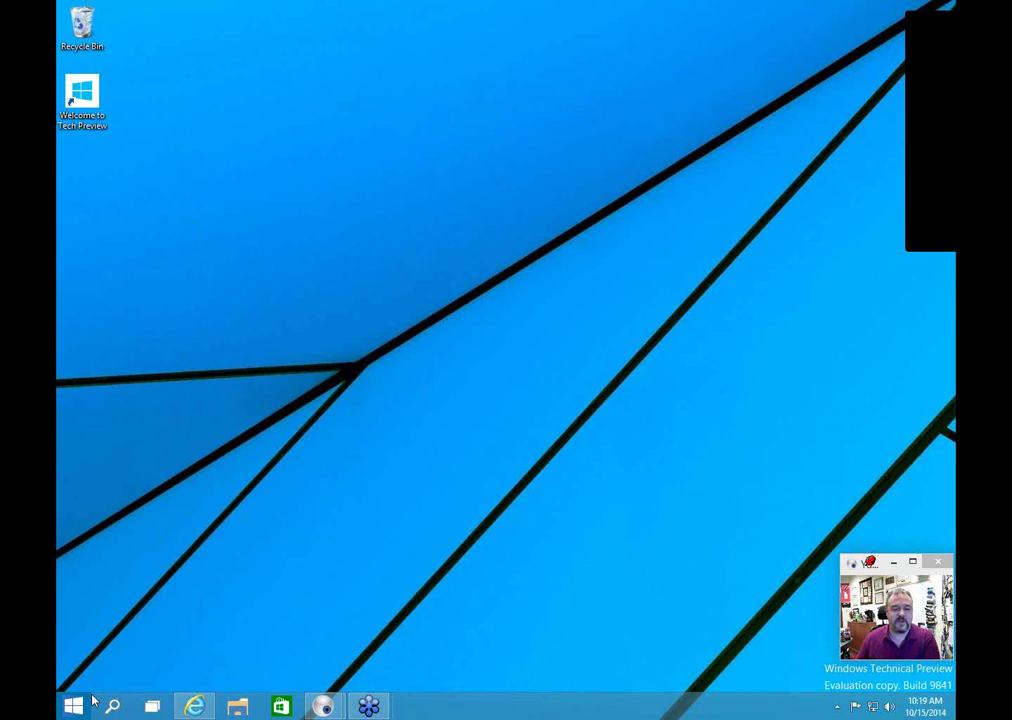
click(73, 706)
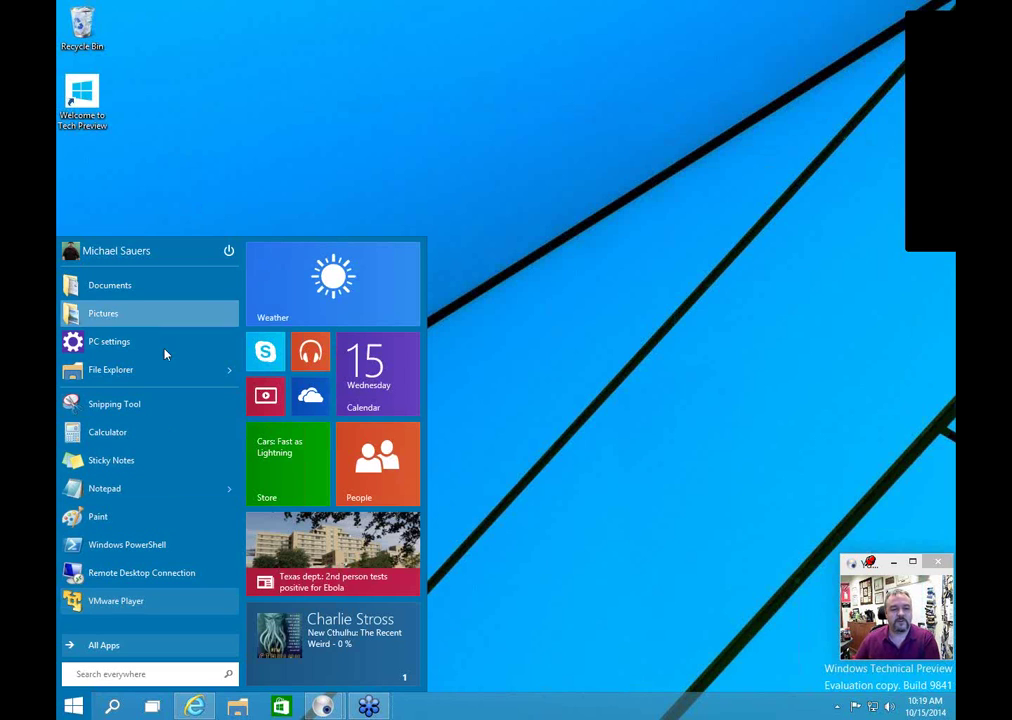
mouse_move(164, 371)
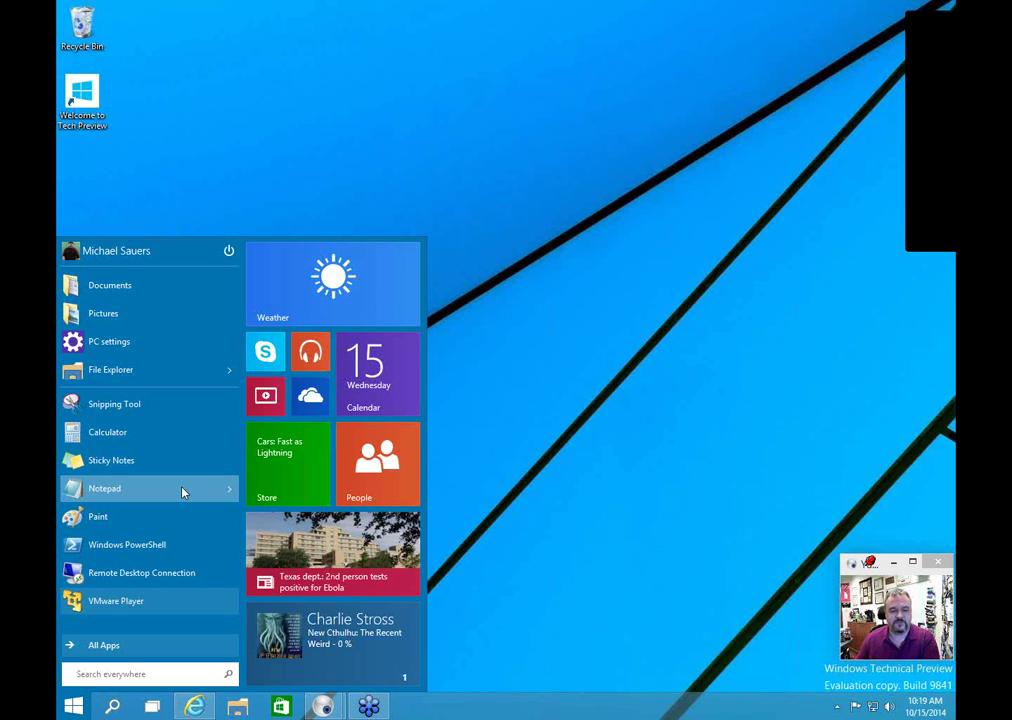
text(c)
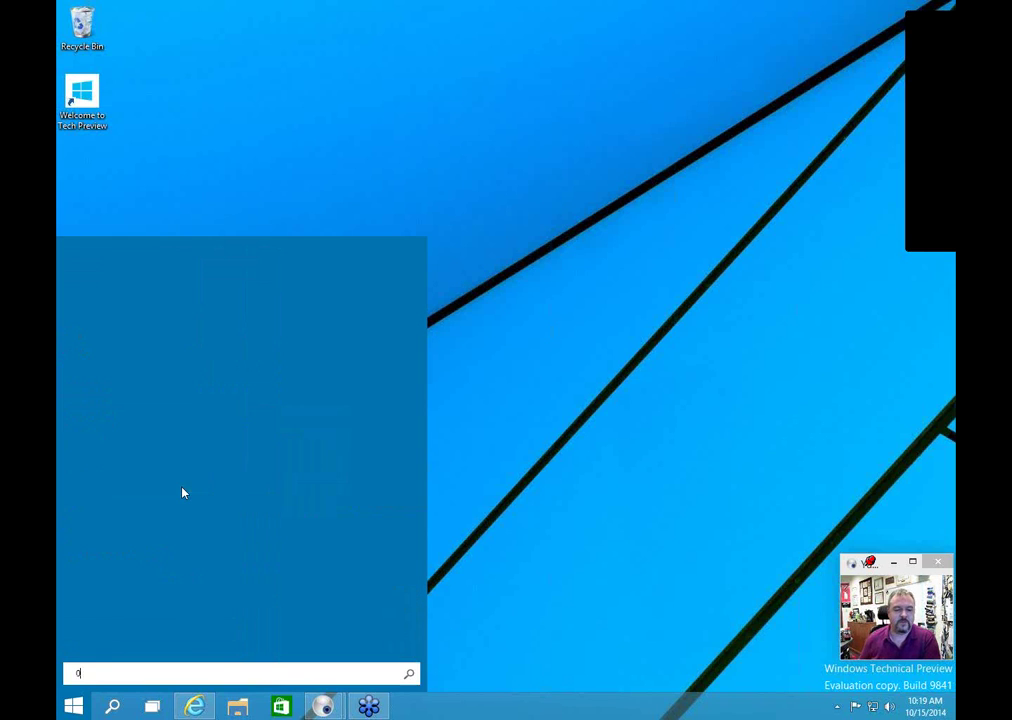
key(BackSpace)
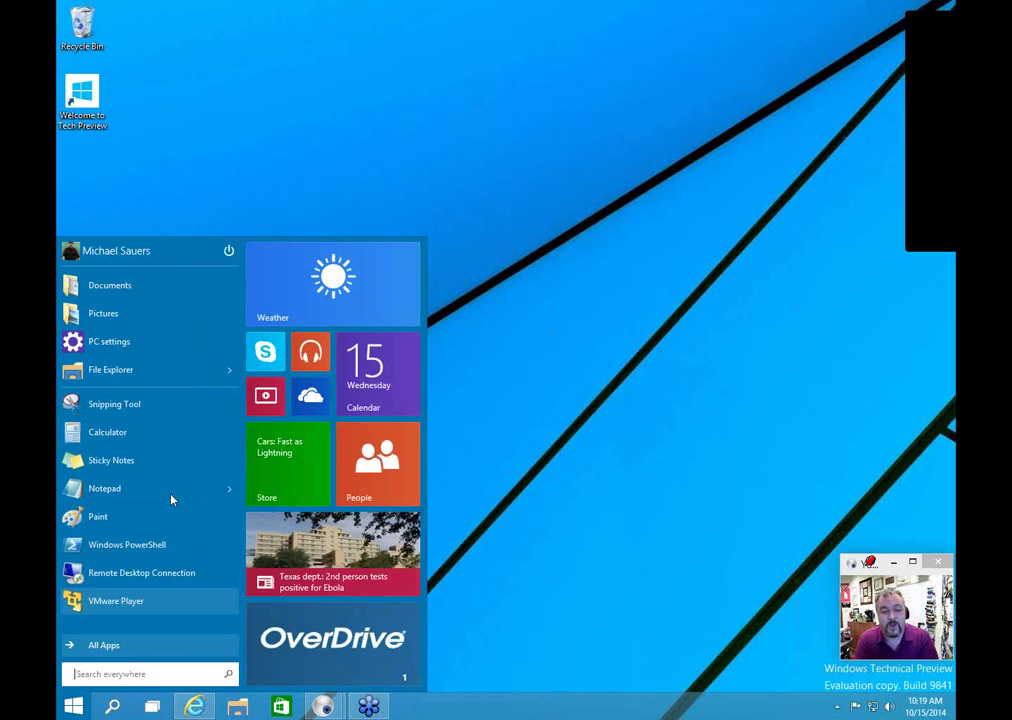
Step: View the All Apps list in the Start menu and return to the main program list
click(92, 646)
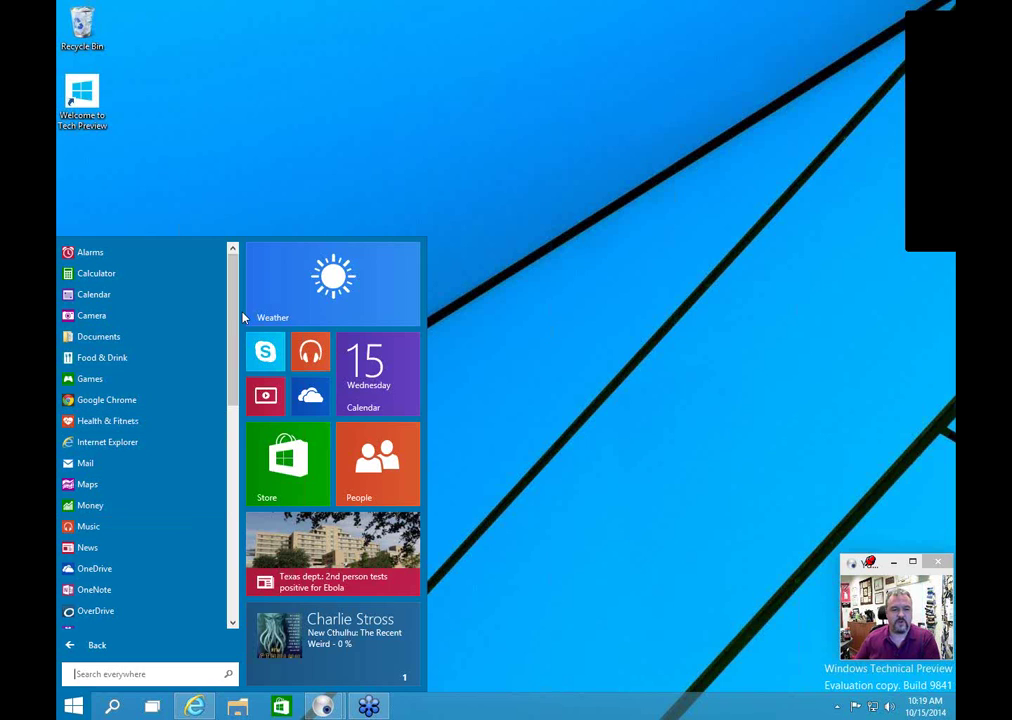
mouse_move(242, 318)
mouse_down()
mouse_move(236, 540)
mouse_move(240, 312)
mouse_up()
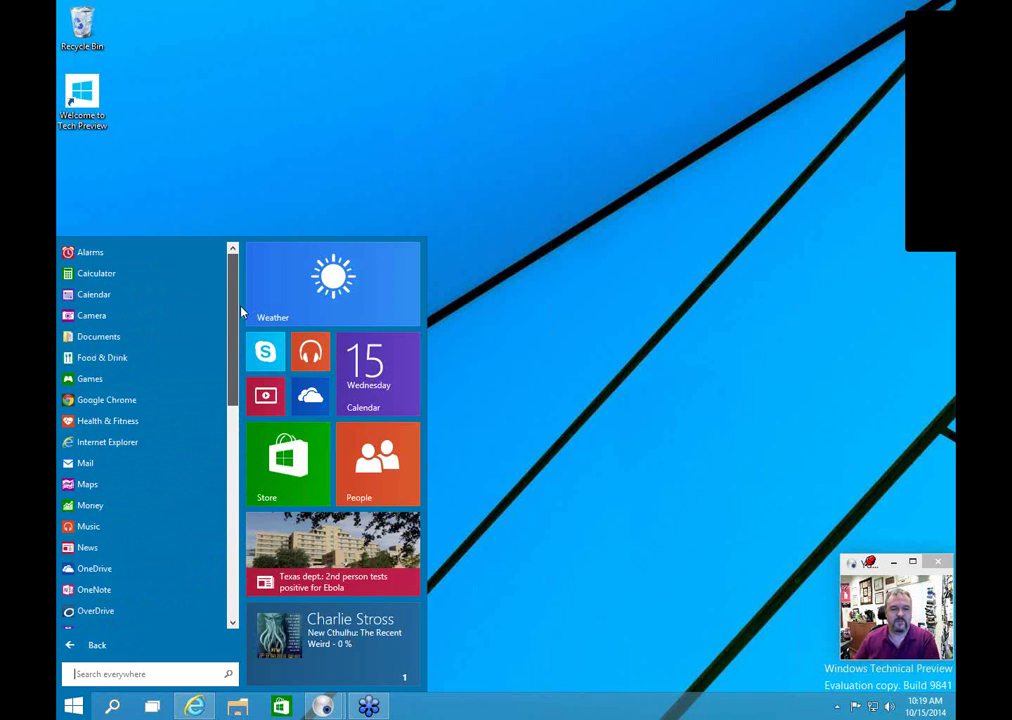
click(105, 652)
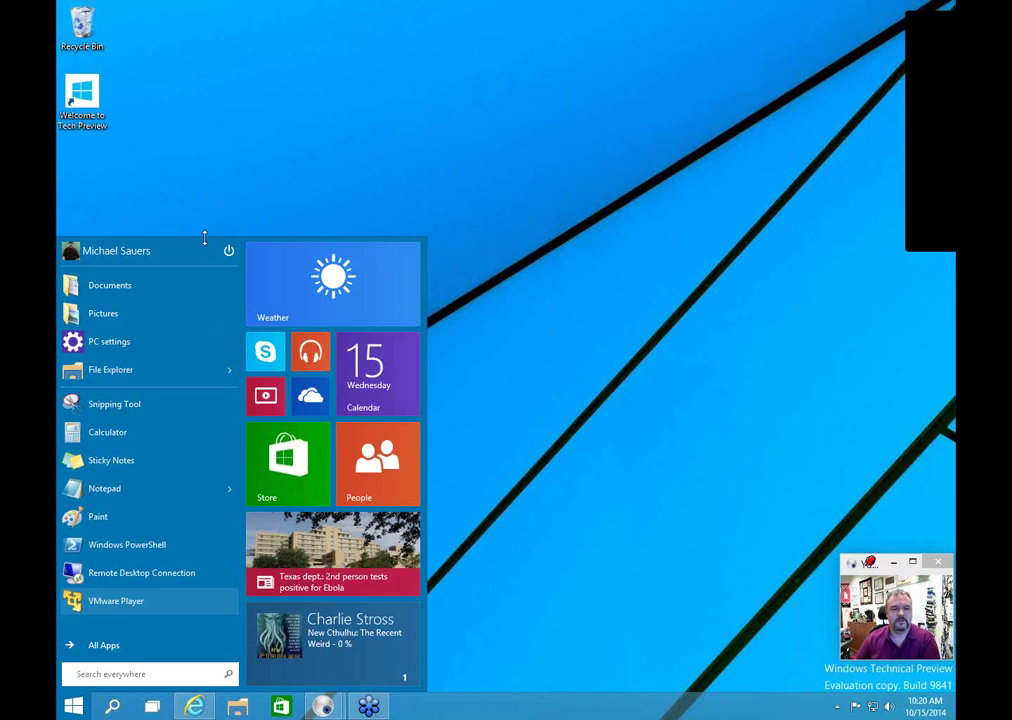
Step: Stretch the Start menu taller, shrink it to a short wide layout, and restore its original height
drag(209, 187, 215, 62)
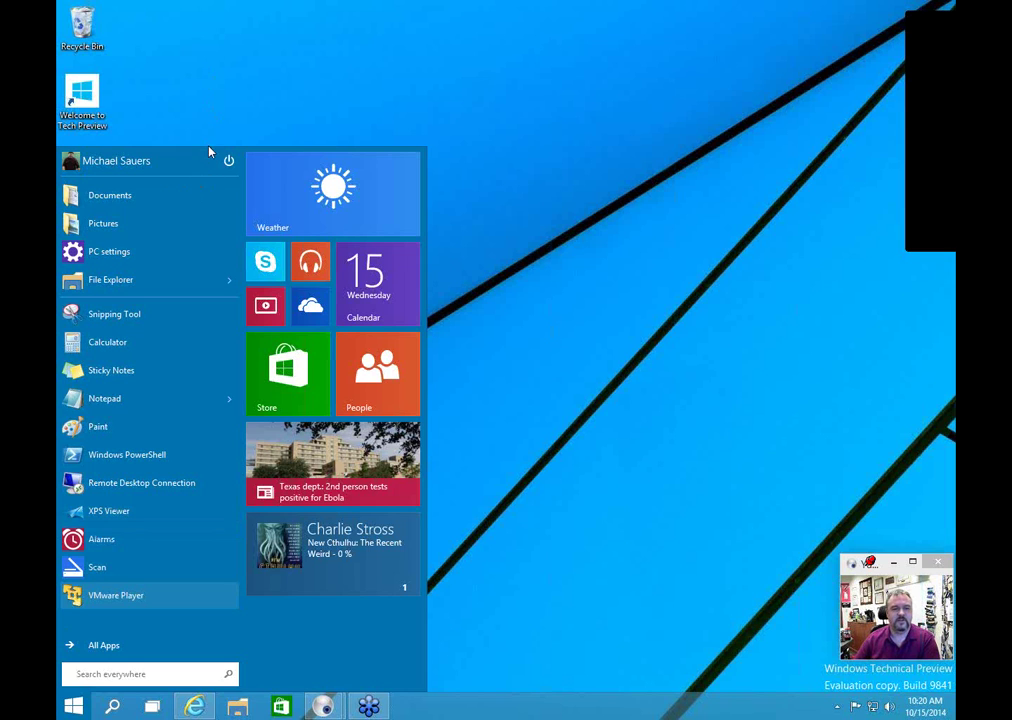
drag(210, 156, 197, 519)
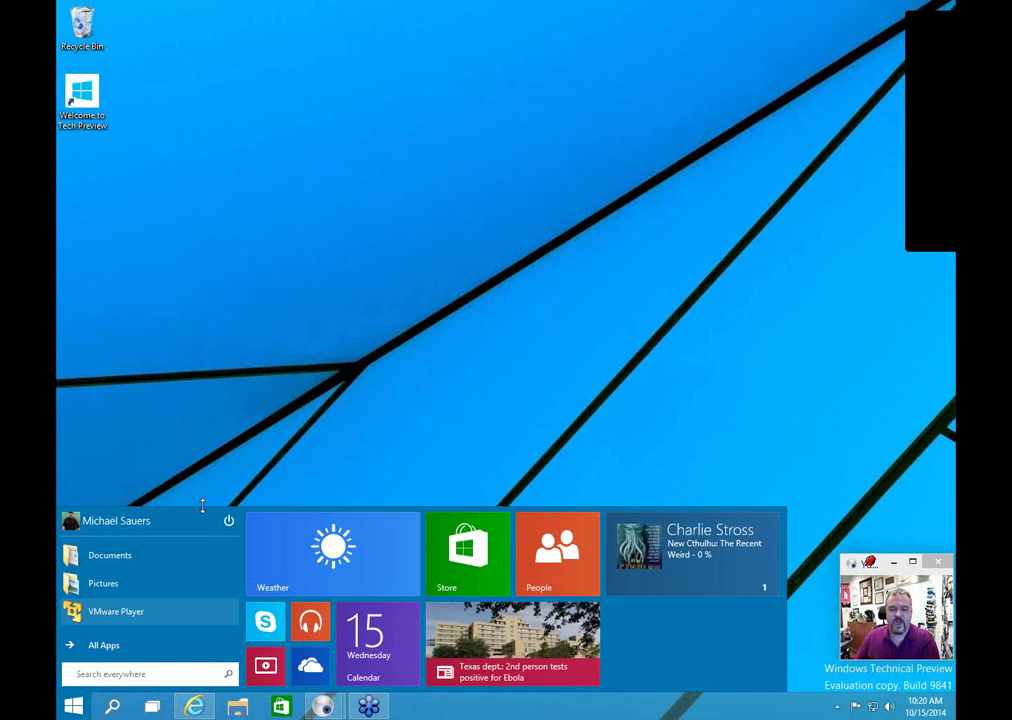
drag(204, 512, 219, 217)
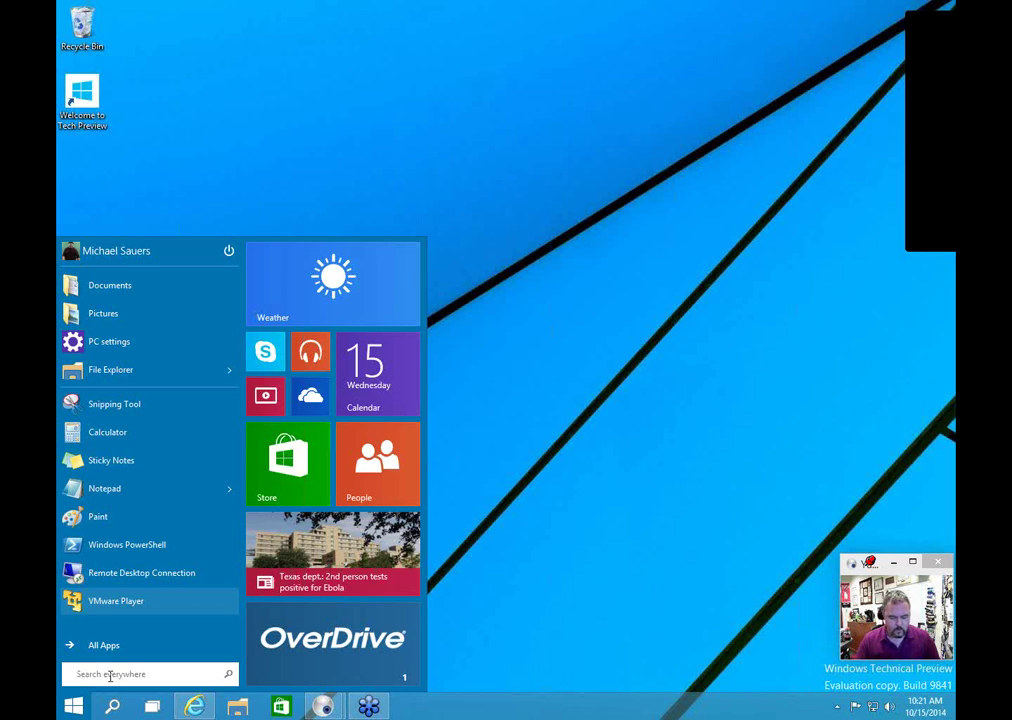
Step: Search everywhere for "chrome" from the Start menu, review the suggestions, and clear the search
text(chrome)
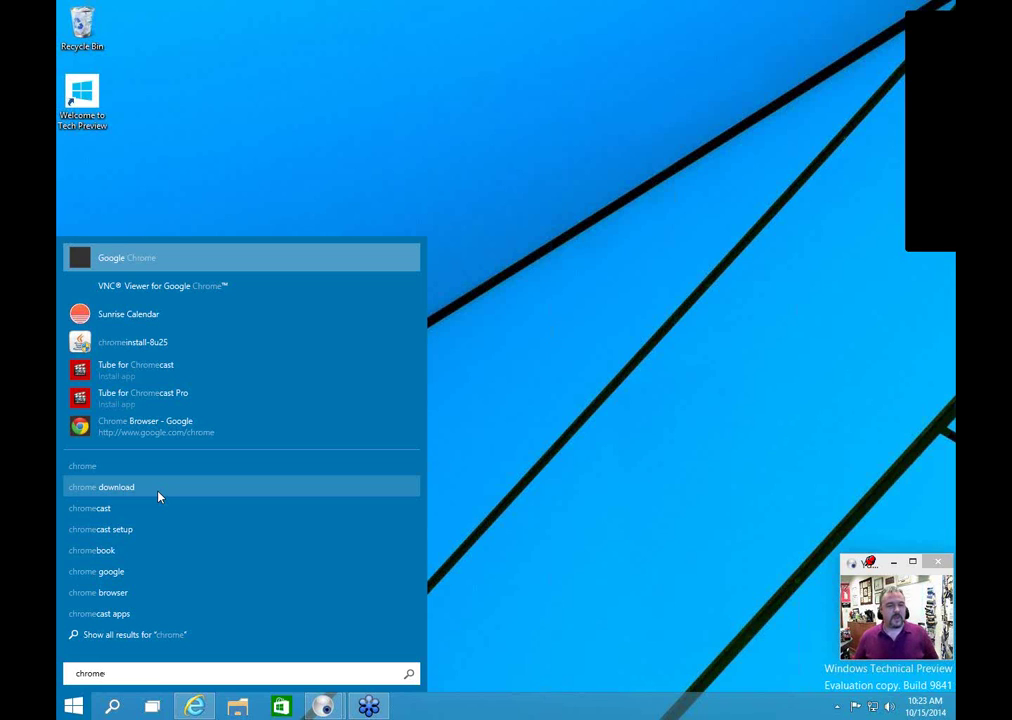
key(Escape)
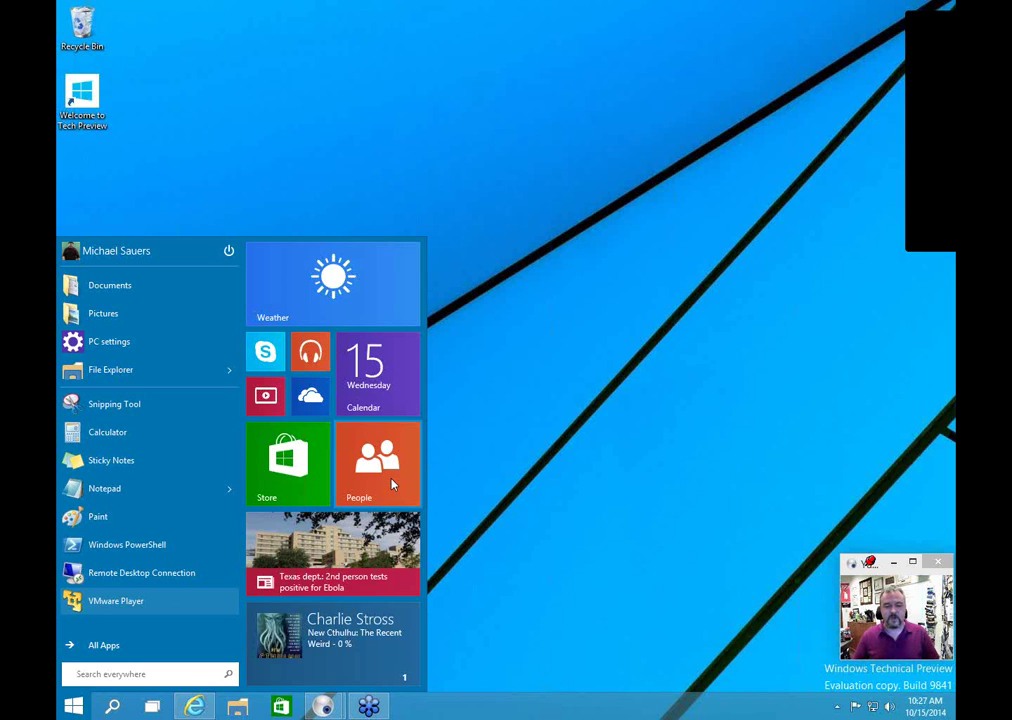
Step: Turn the News tile's live updates off in the Start menu, and turn them back on
right_click(376, 548)
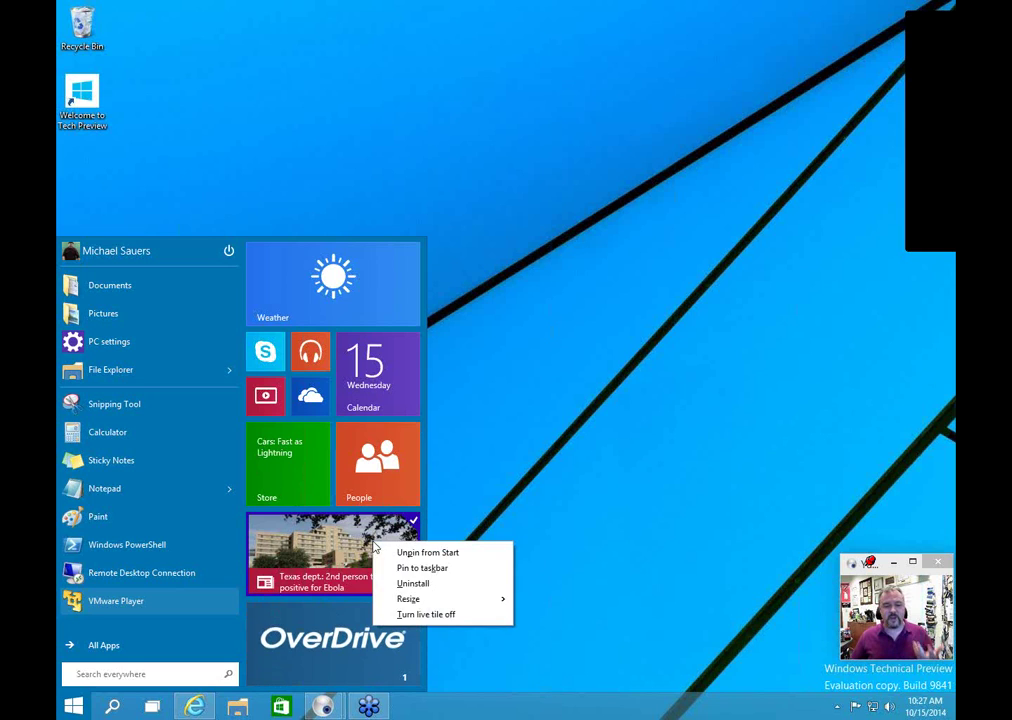
click(426, 614)
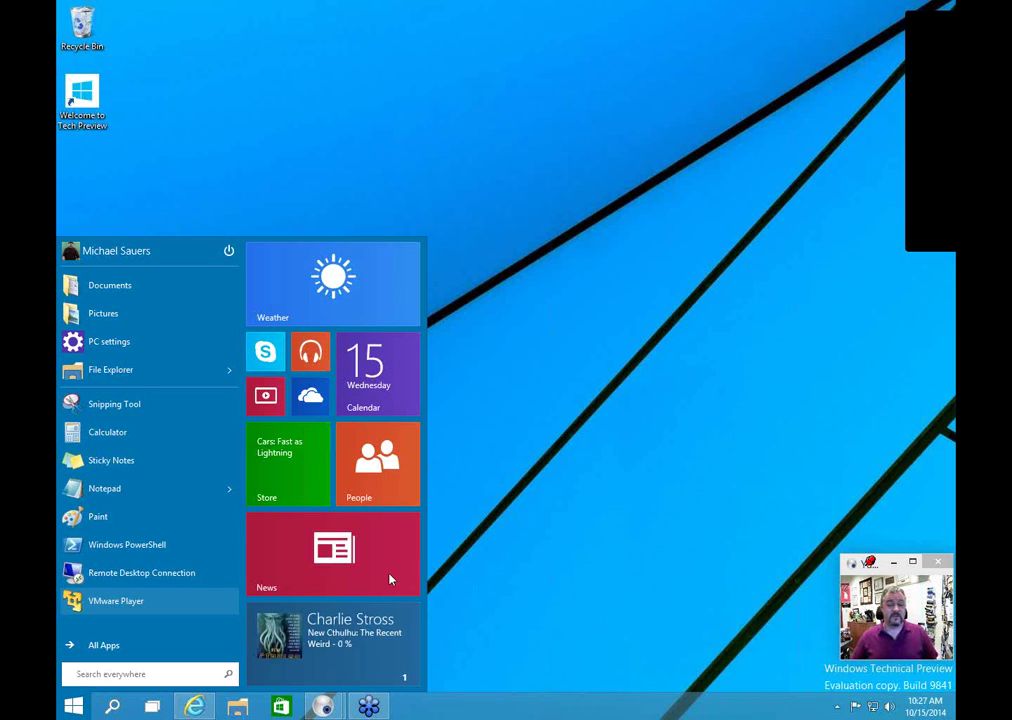
right_click(384, 544)
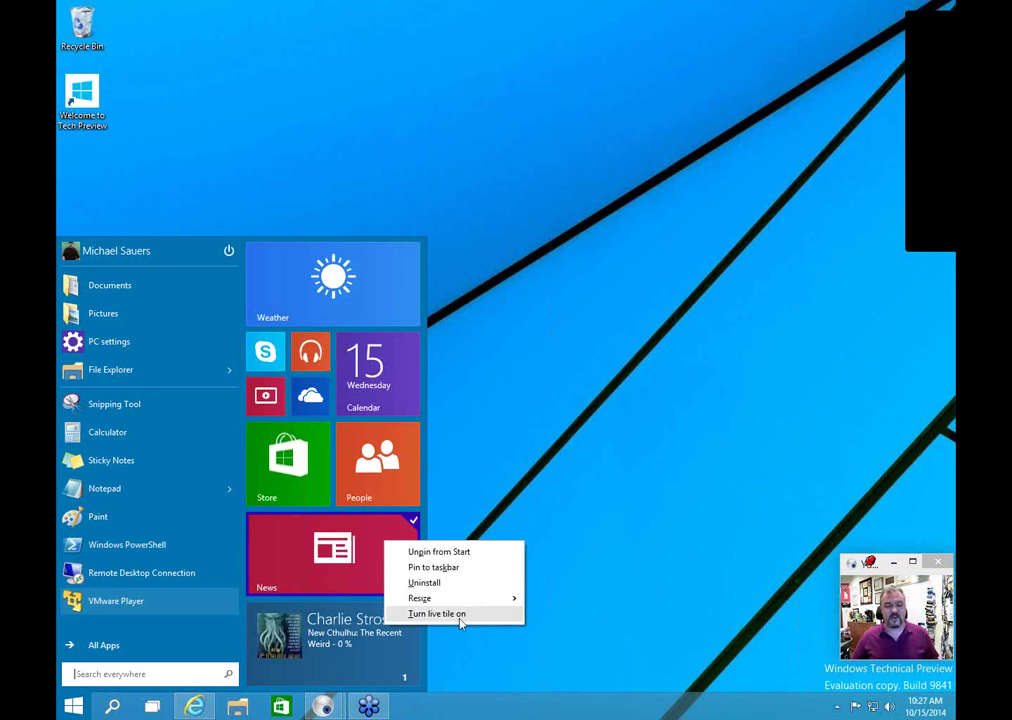
click(460, 616)
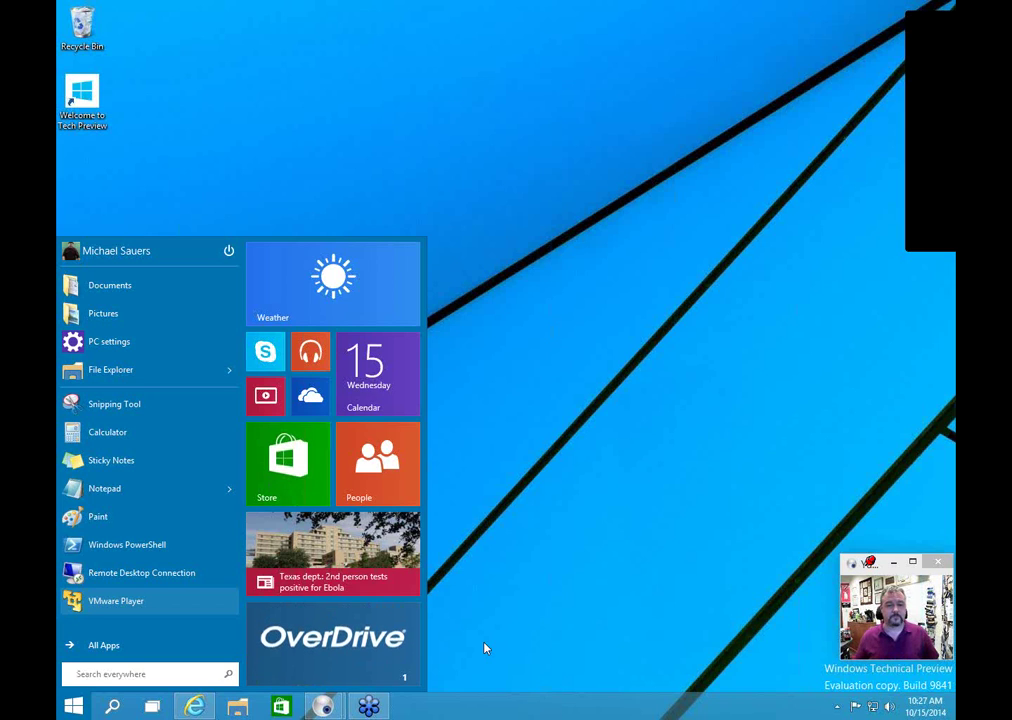
Step: Unpin the Weather tile from Start, and pin the Weather app back to Start from a search for "weather"
right_click(391, 291)
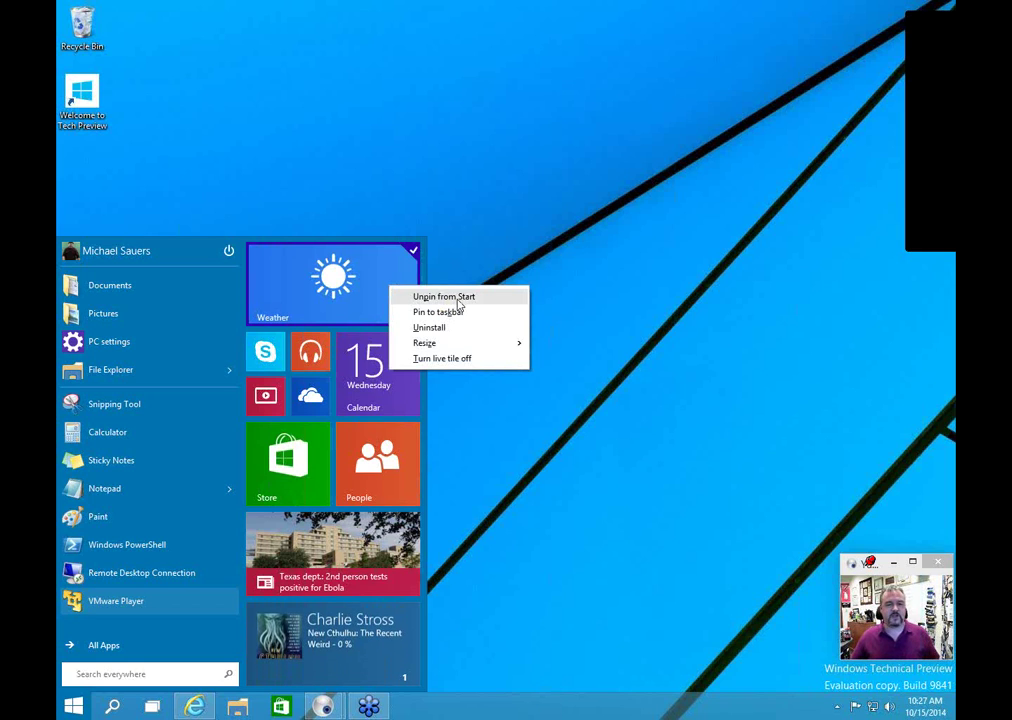
click(459, 300)
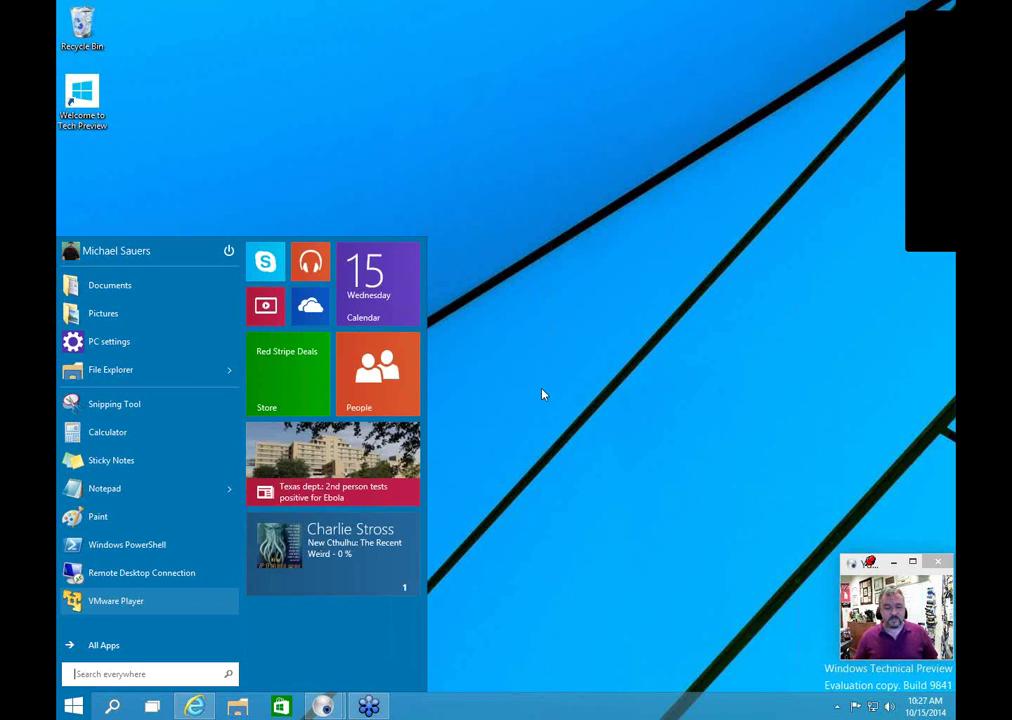
text(we)
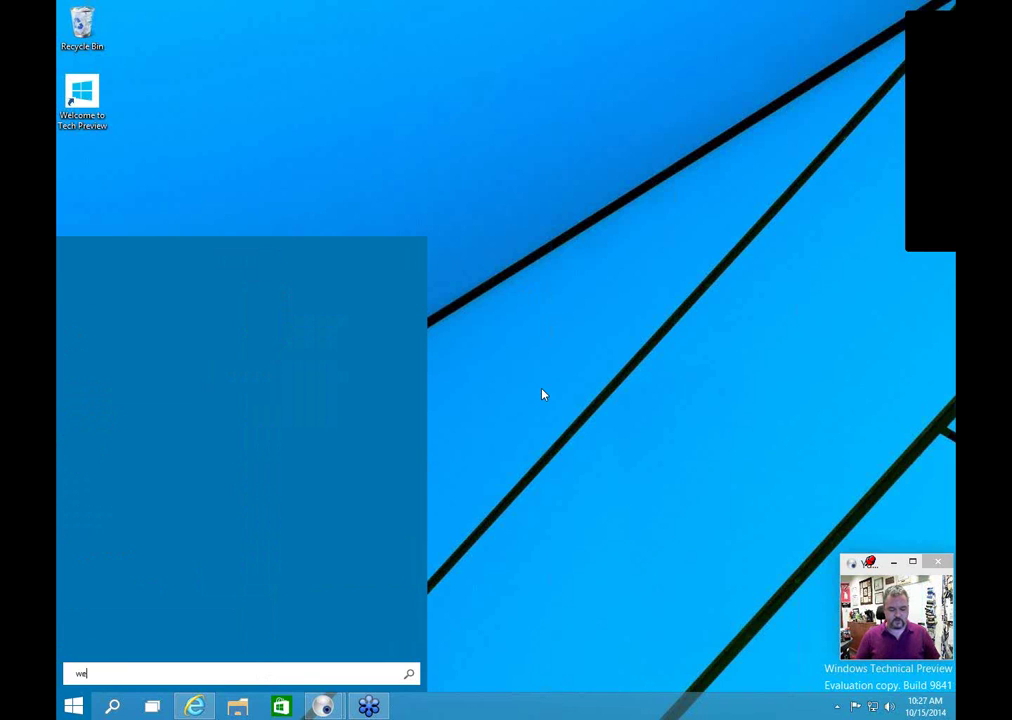
text(ather)
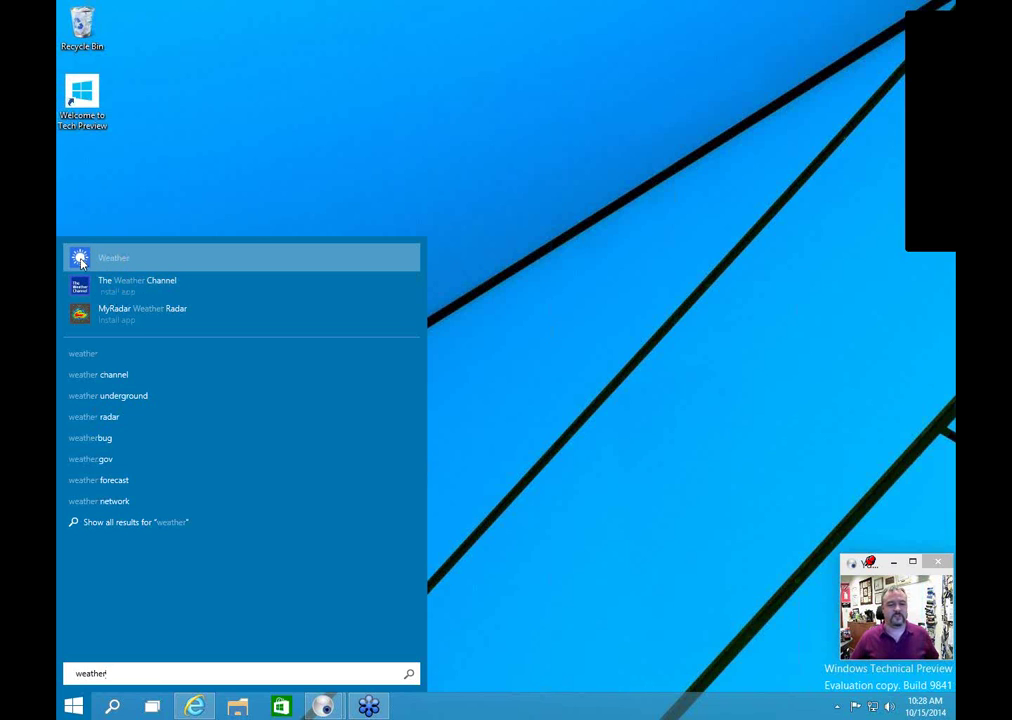
right_click(80, 262)
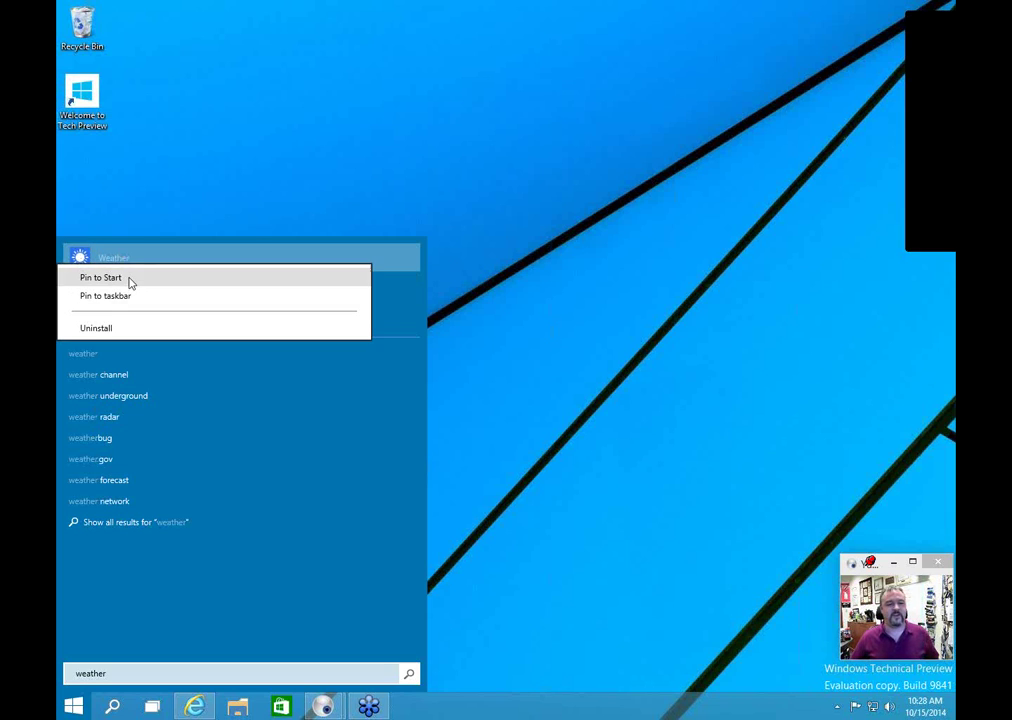
click(129, 279)
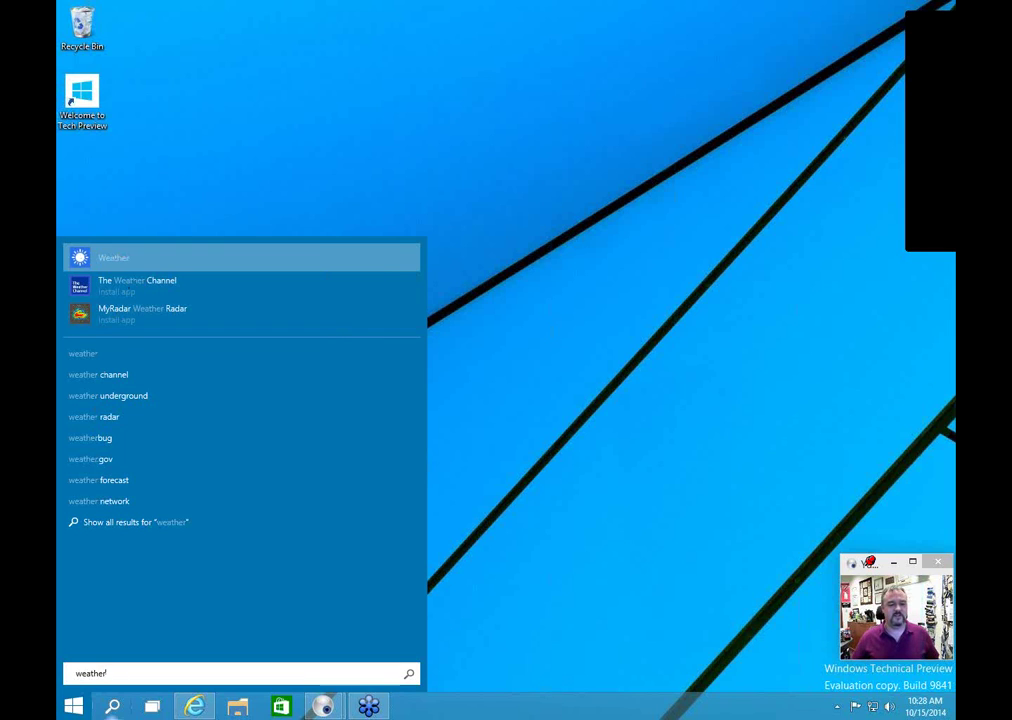
Step: Reopen the Start menu and move the Weather tile back above all the other tiles
click(73, 706)
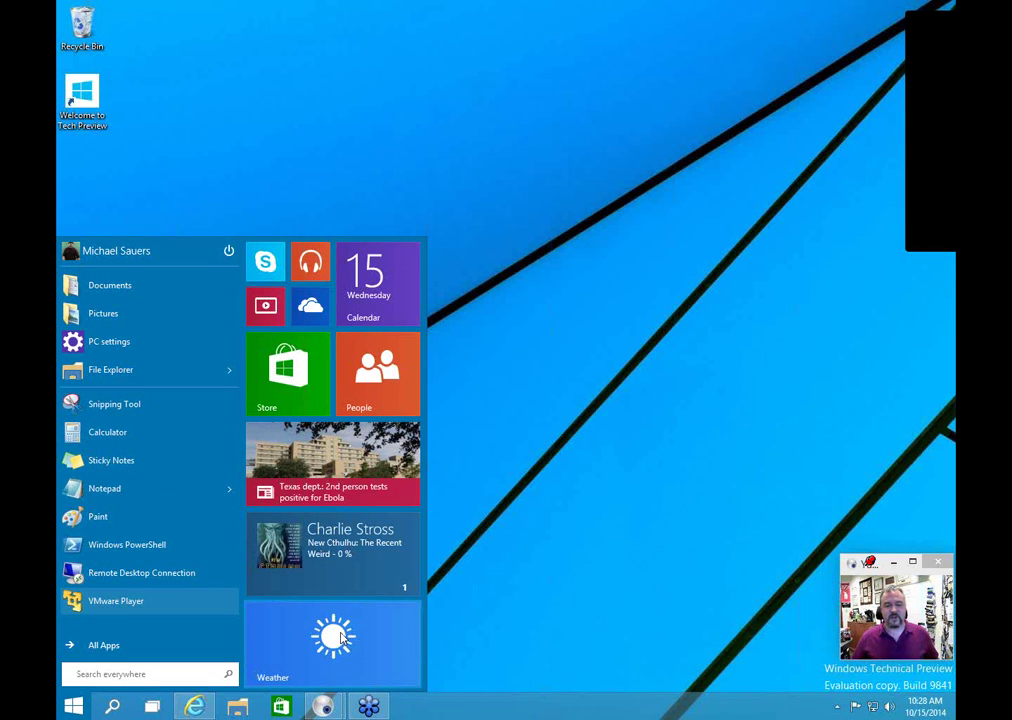
drag(355, 662, 365, 300)
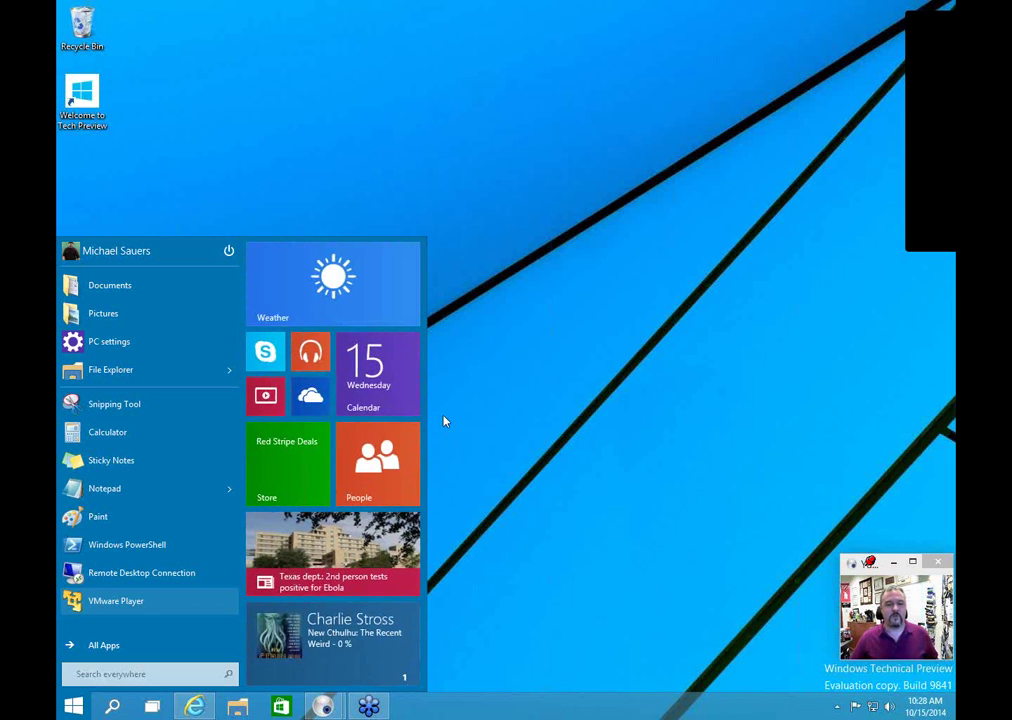
click(124, 674)
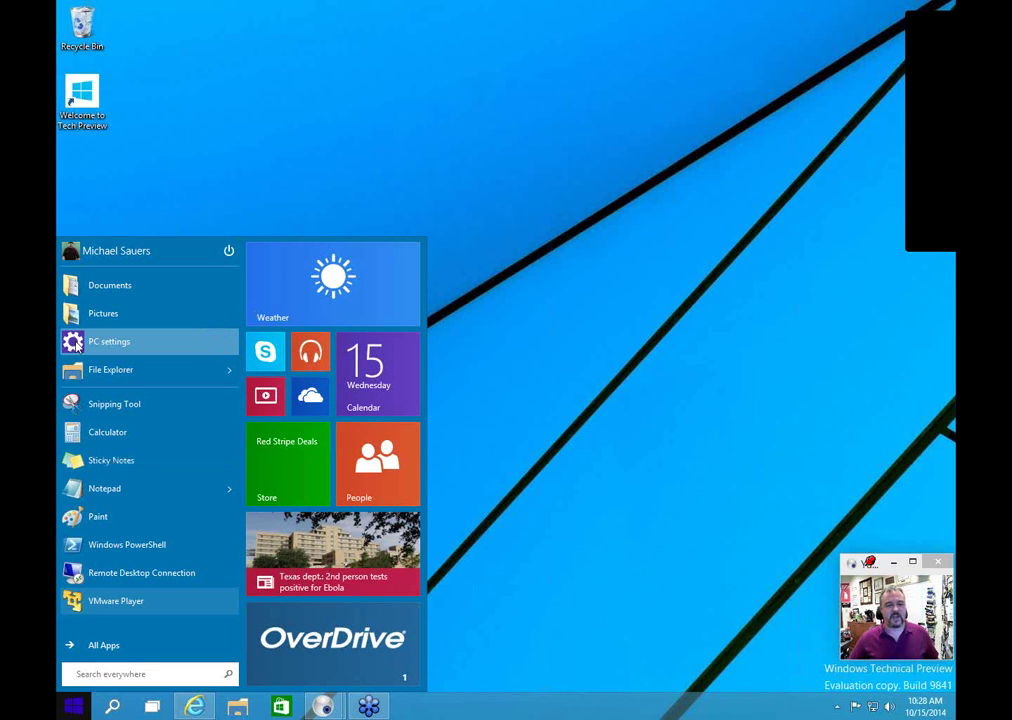
Step: Pin PC settings to Start as a tile, and pin the Weather app to the taskbar
right_click(75, 345)
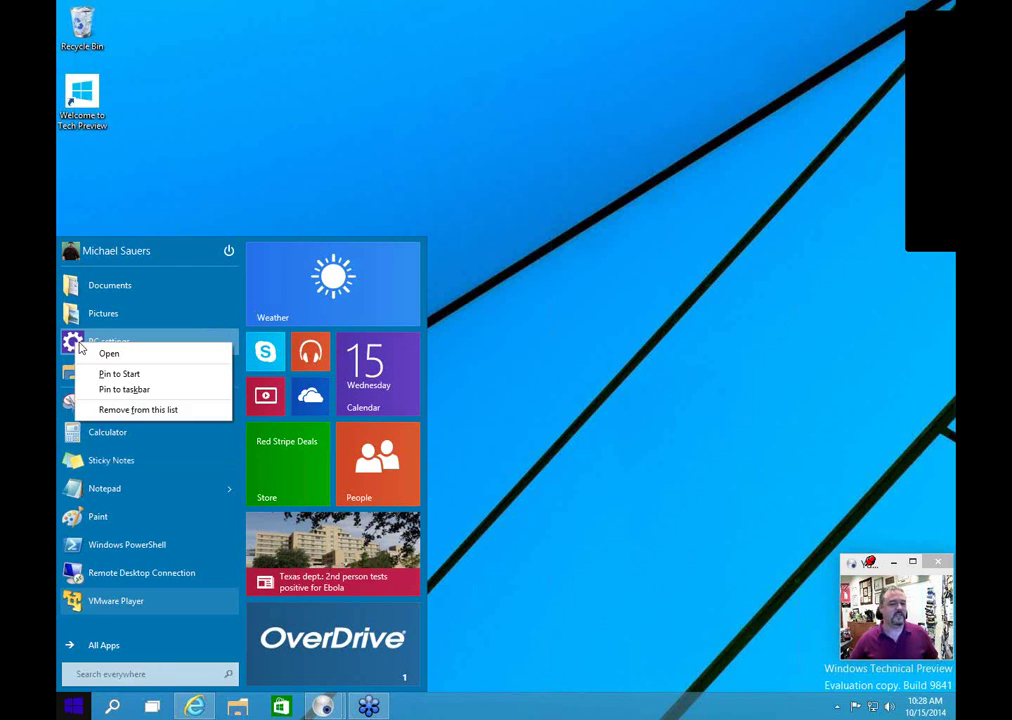
click(141, 376)
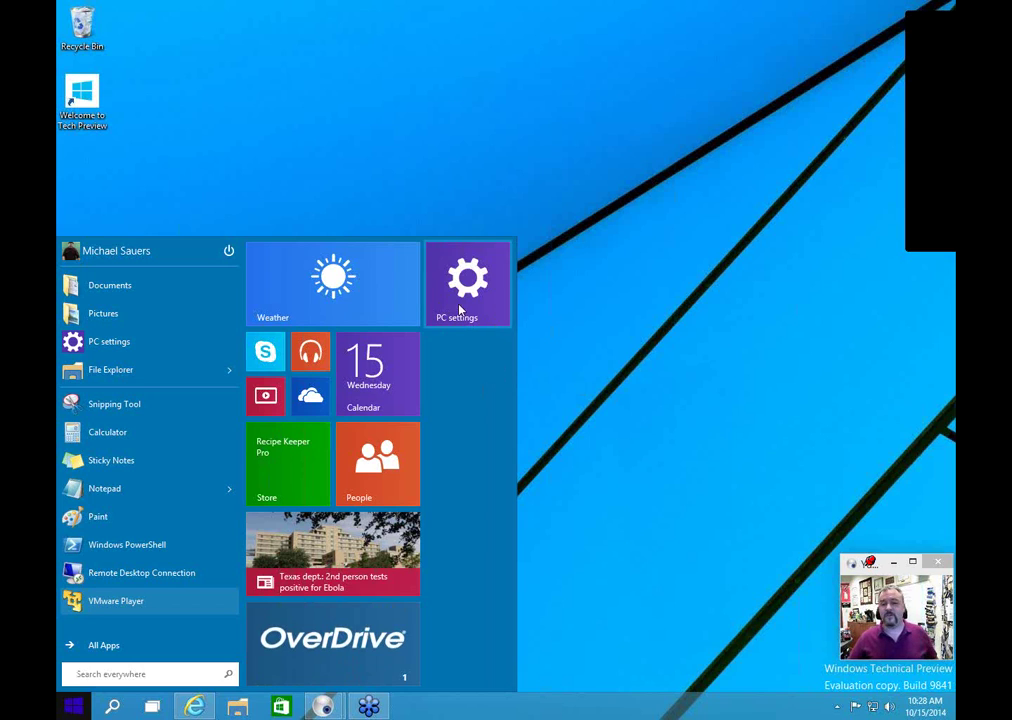
right_click(409, 296)
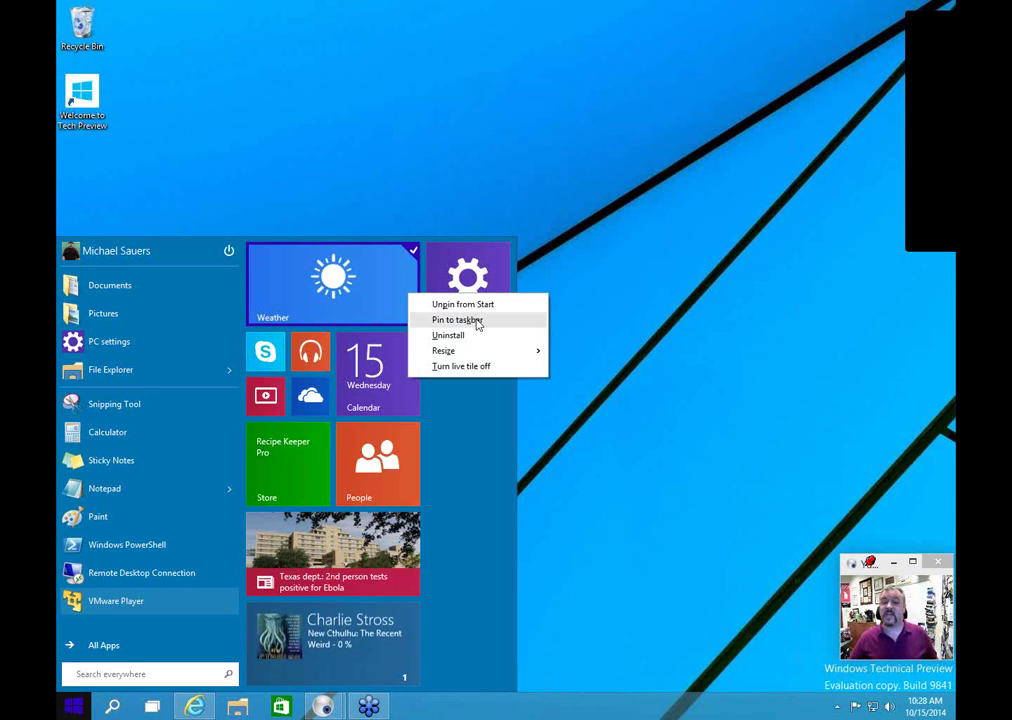
click(476, 321)
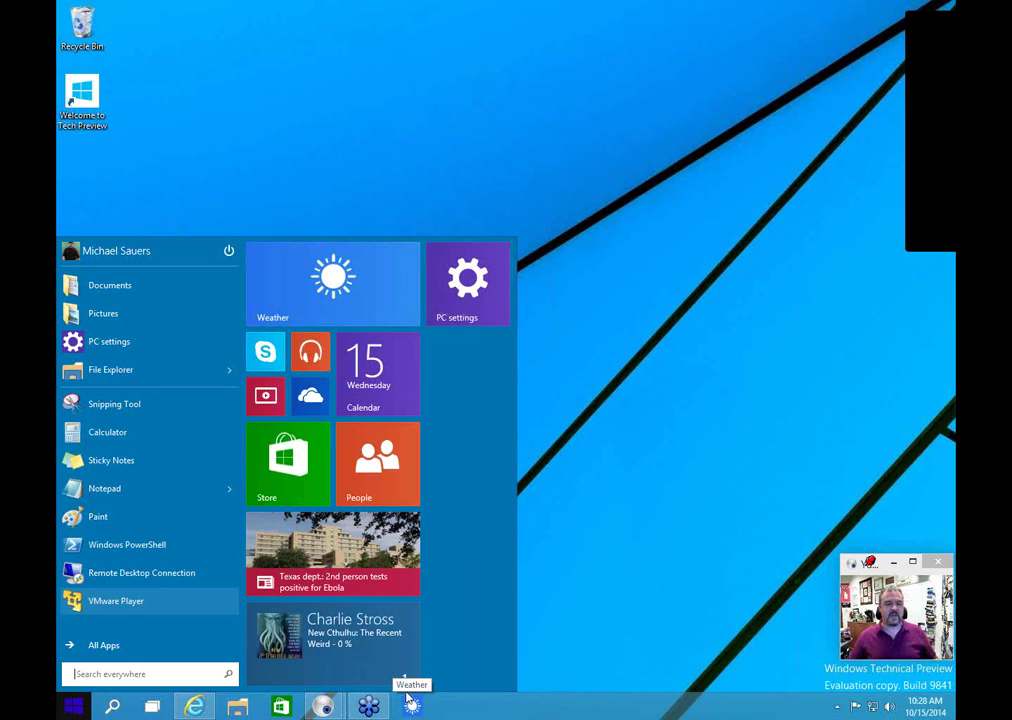
right_click(137, 548)
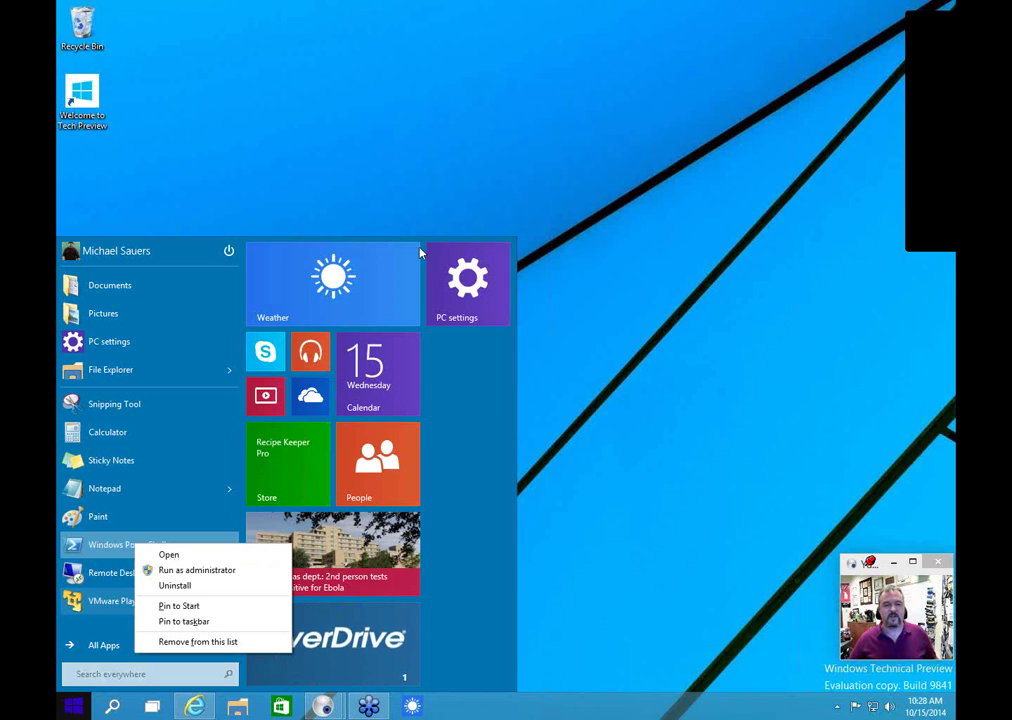
Step: Try the Weather tile in the Small, Medium and Wide sizes
right_click(373, 284)
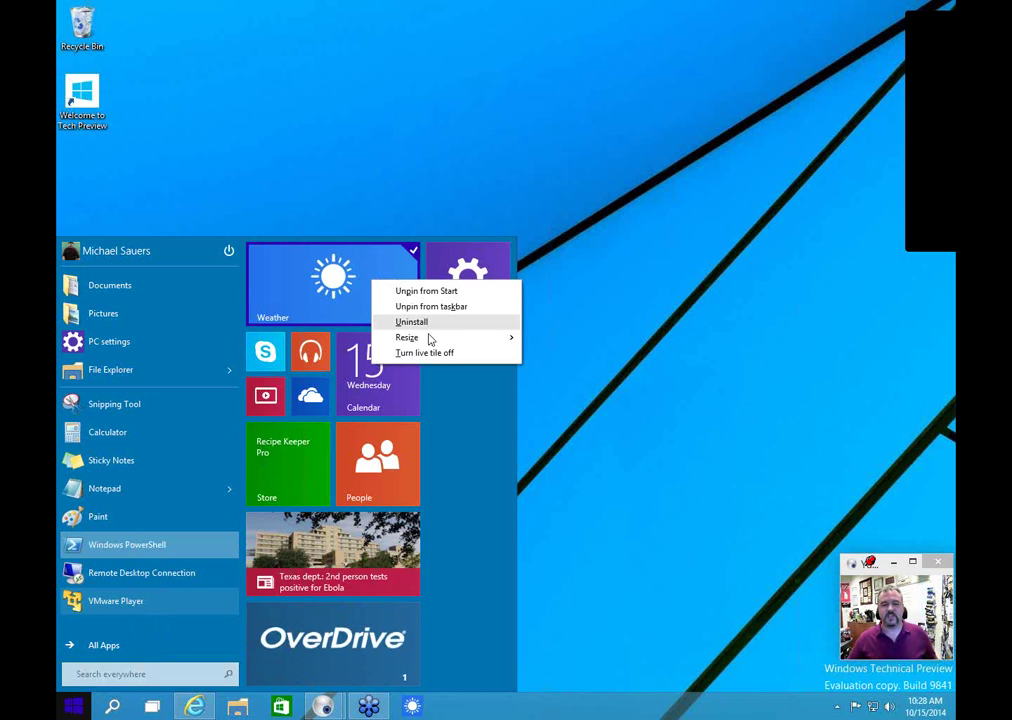
mouse_move(430, 339)
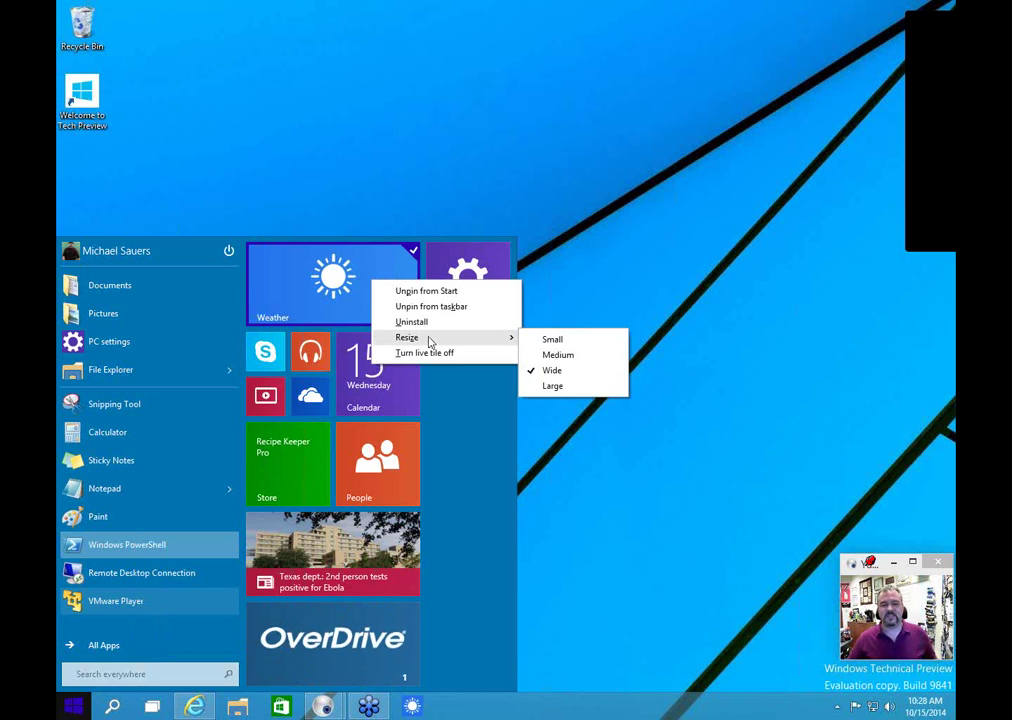
click(553, 342)
right_click(271, 266)
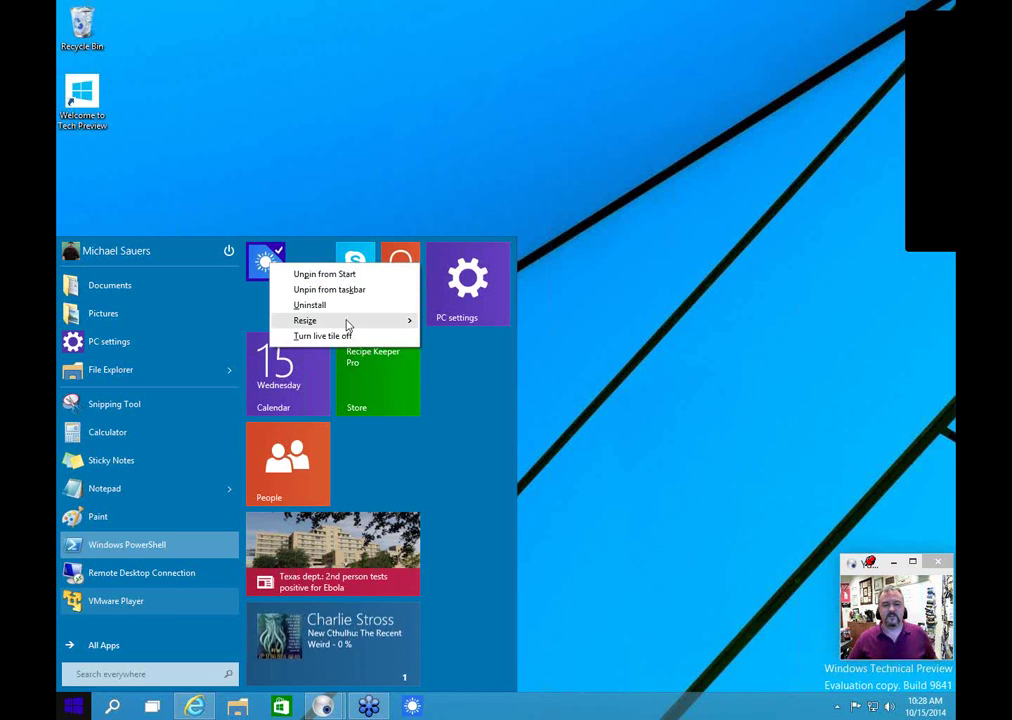
mouse_move(389, 321)
click(457, 338)
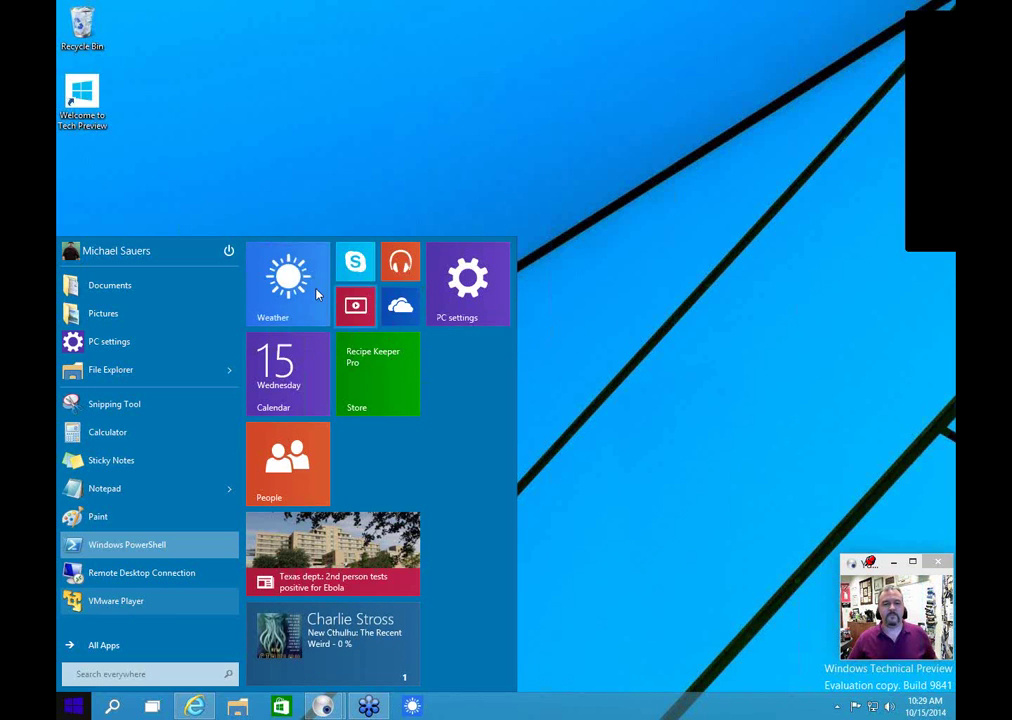
right_click(312, 292)
mouse_move(440, 346)
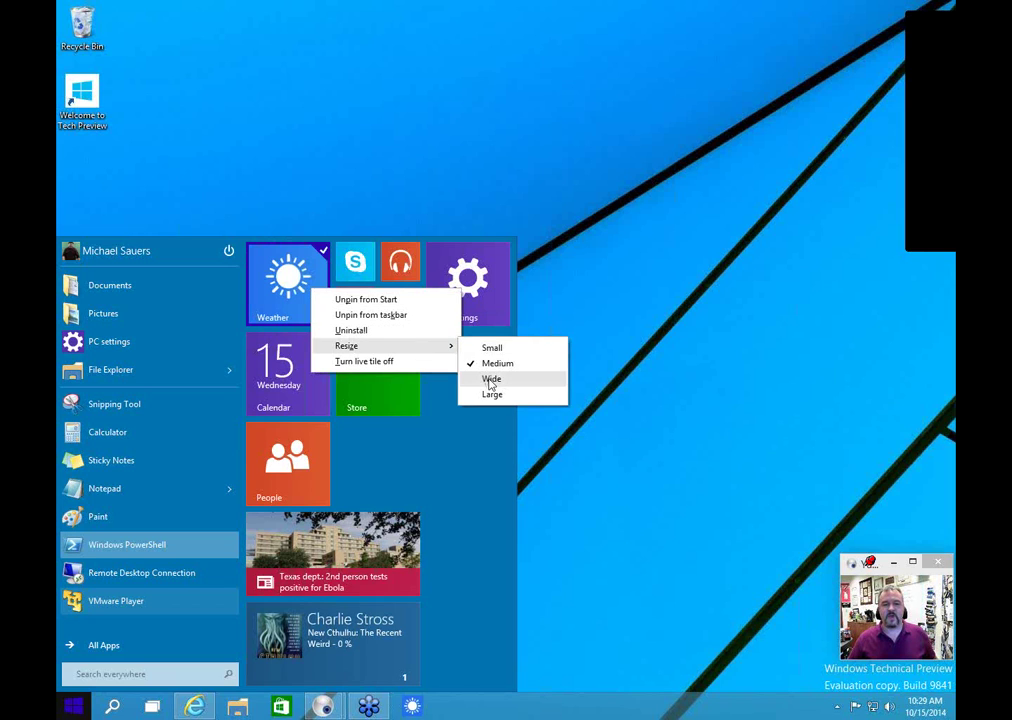
click(490, 379)
Step: Resize the Weather tile to Large and move it to the top of the second tile column
right_click(328, 305)
mouse_move(450, 357)
click(512, 406)
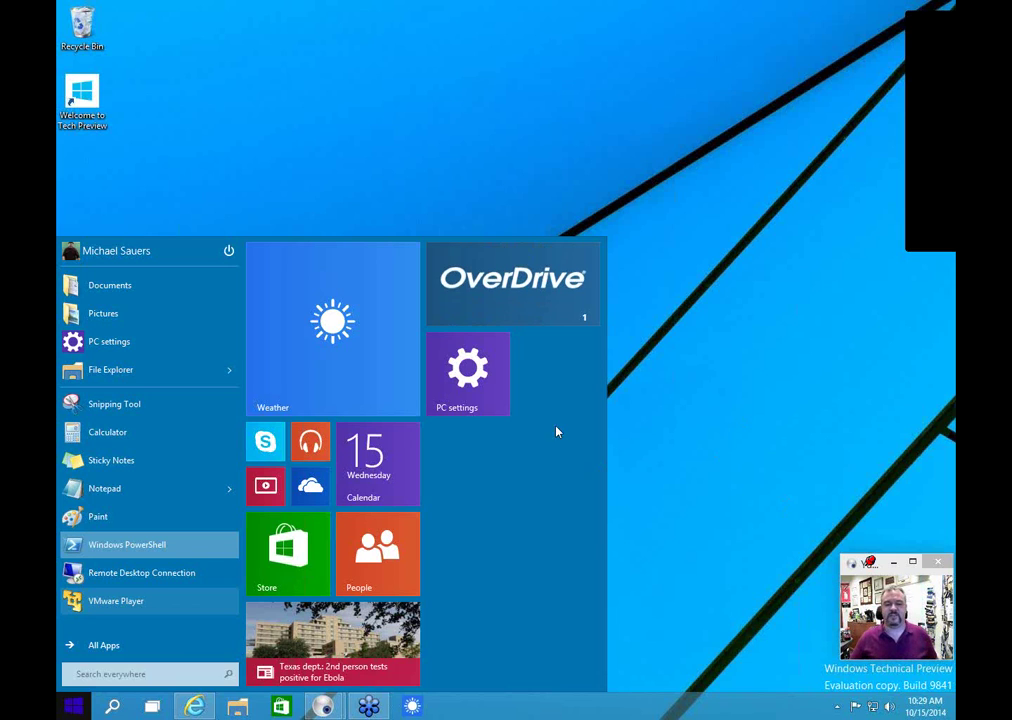
drag(422, 340, 512, 362)
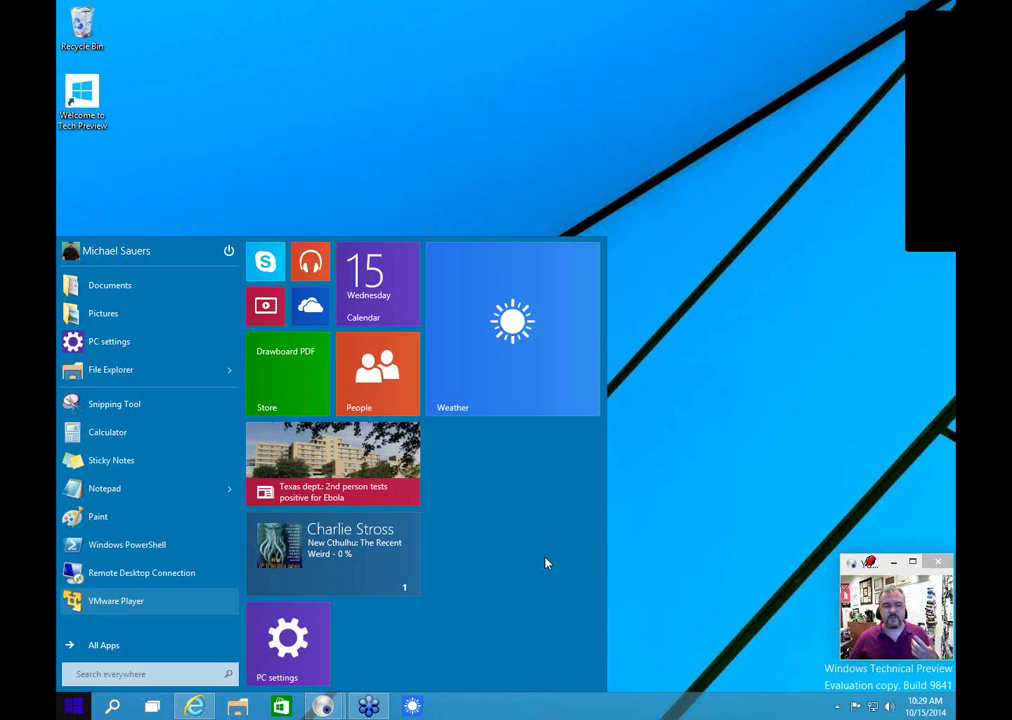
Step: Review the Start Menu options in the Taskbar and Start Menu Properties, and close the dialog without changes
right_click(487, 713)
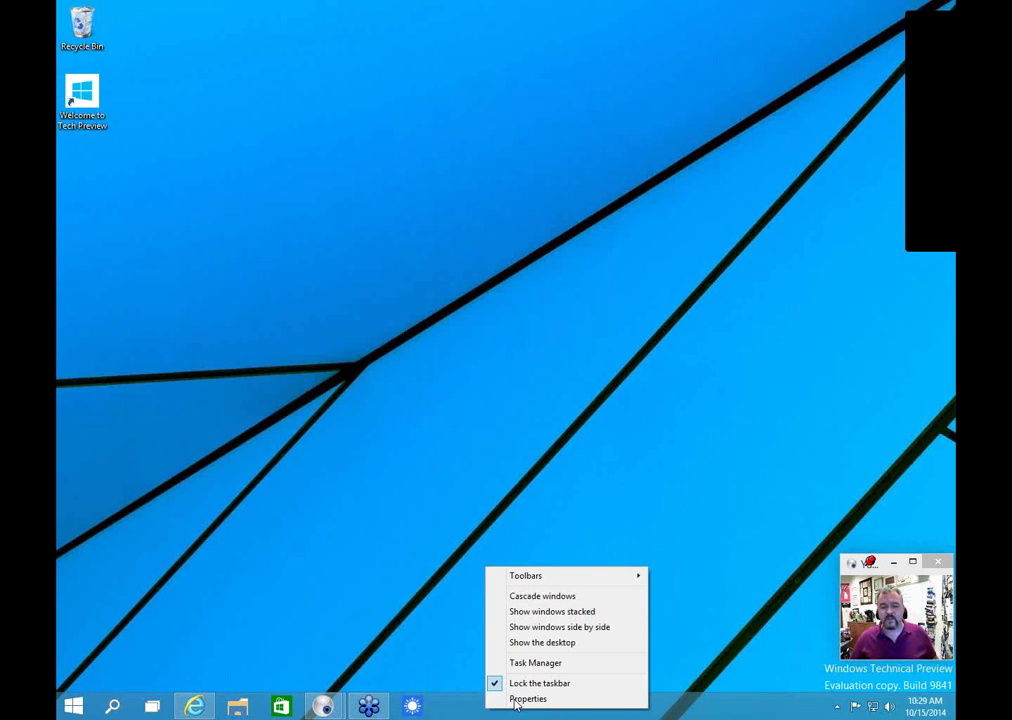
click(519, 699)
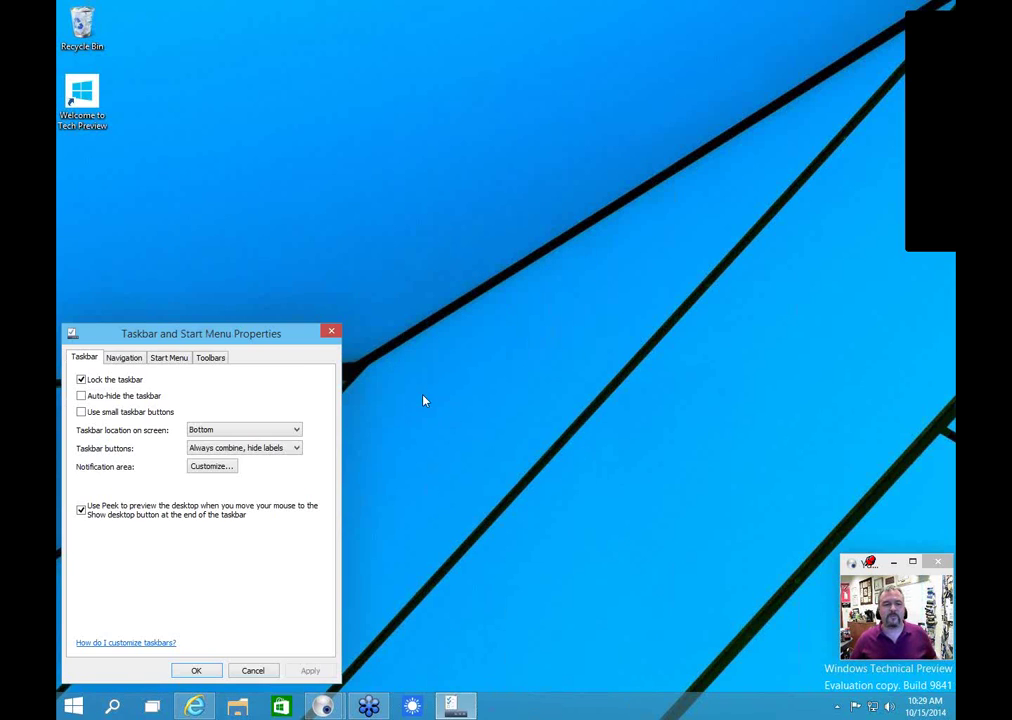
click(167, 358)
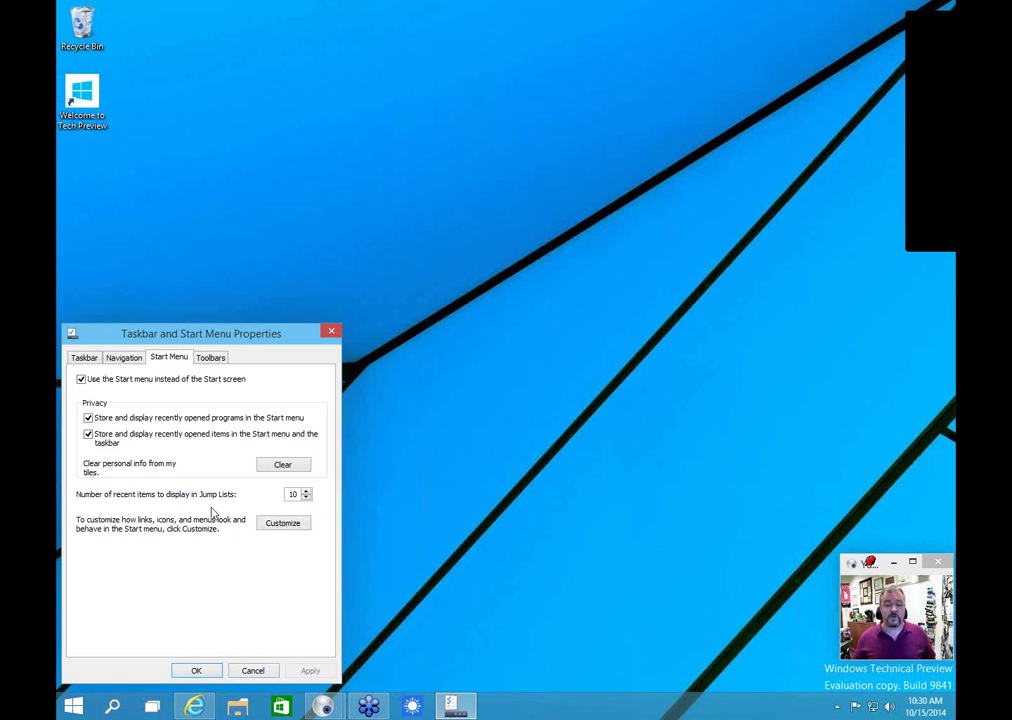
click(262, 671)
Step: Unpin the Weather app from the taskbar and check its tile in the reopened Start menu
click(74, 706)
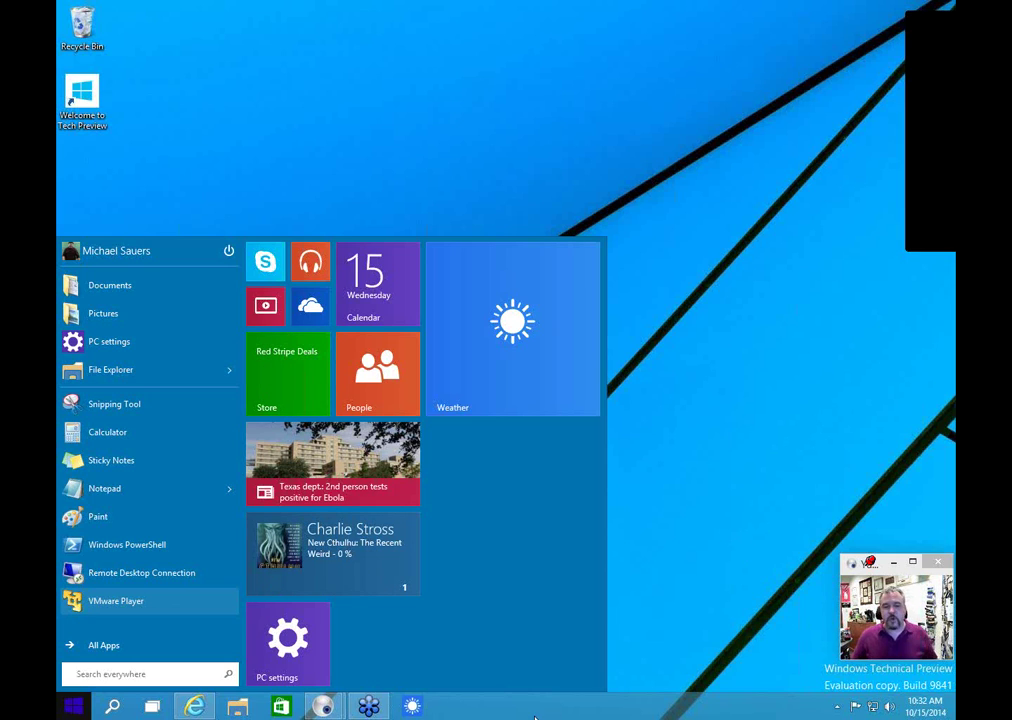
click(858, 354)
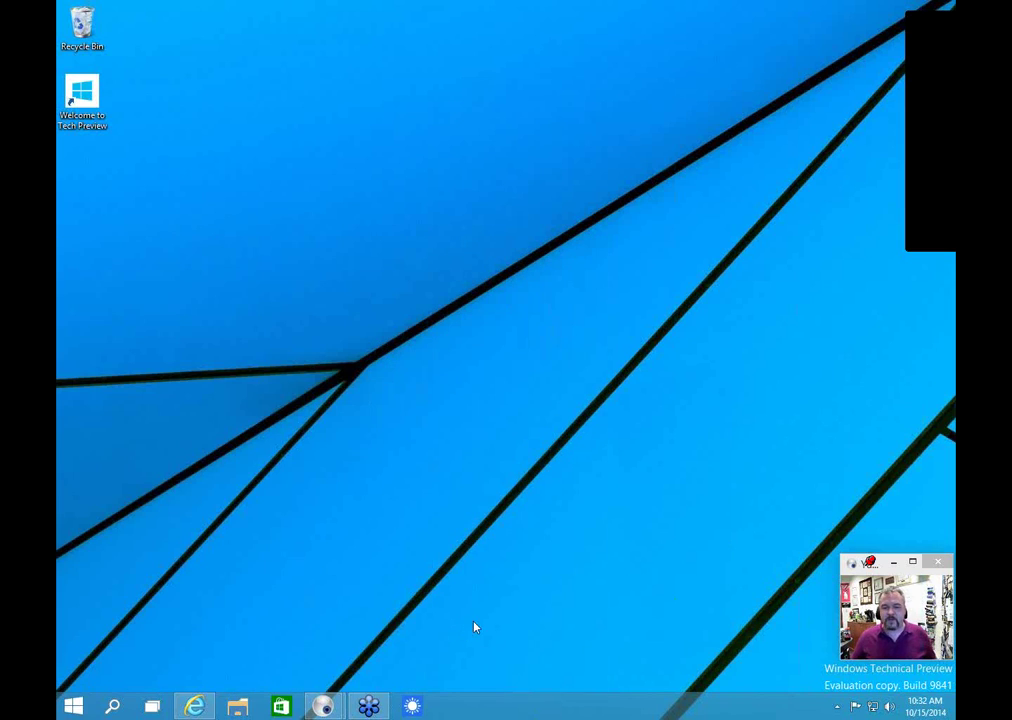
right_click(411, 708)
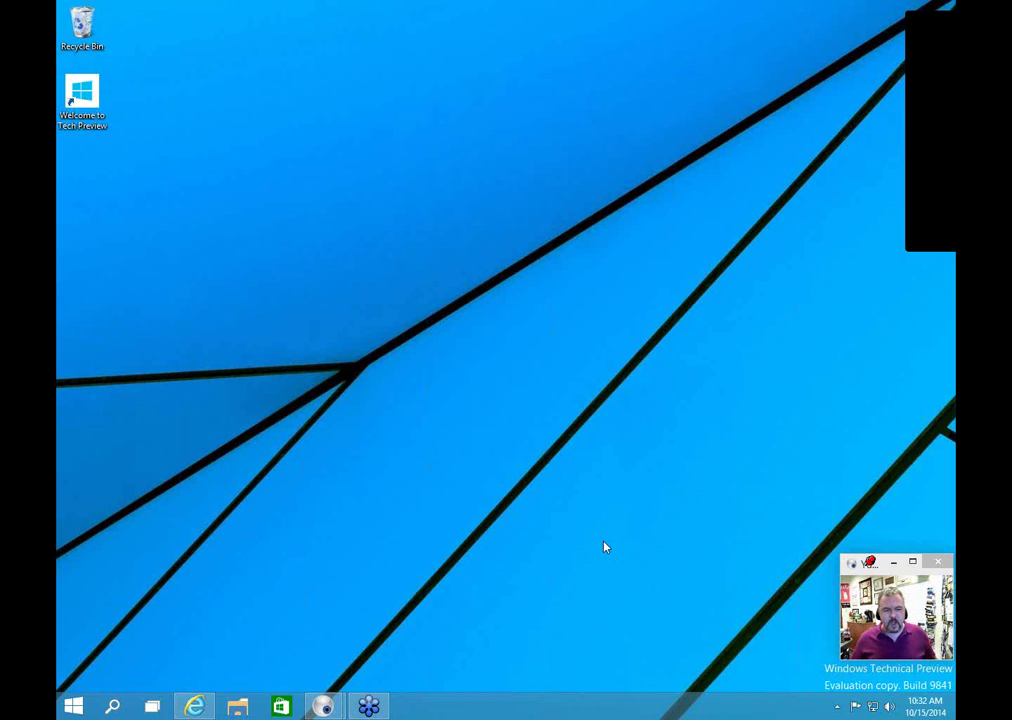
click(73, 710)
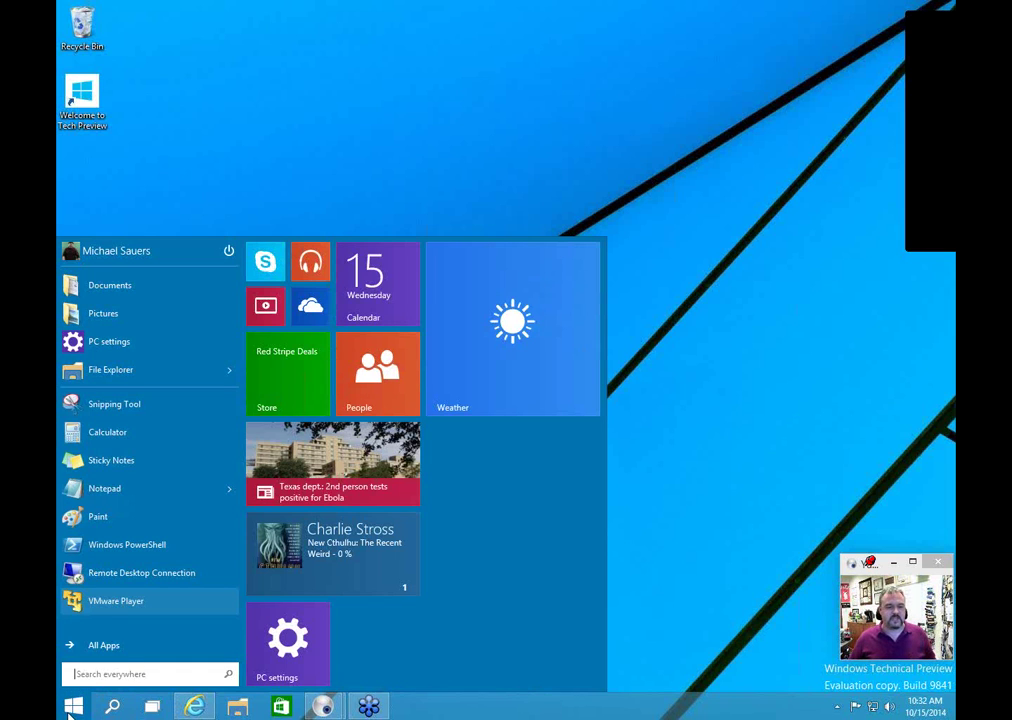
Step: Switch to Internet Explorer, restore its window down from full screen, and dismiss the download notification
click(193, 707)
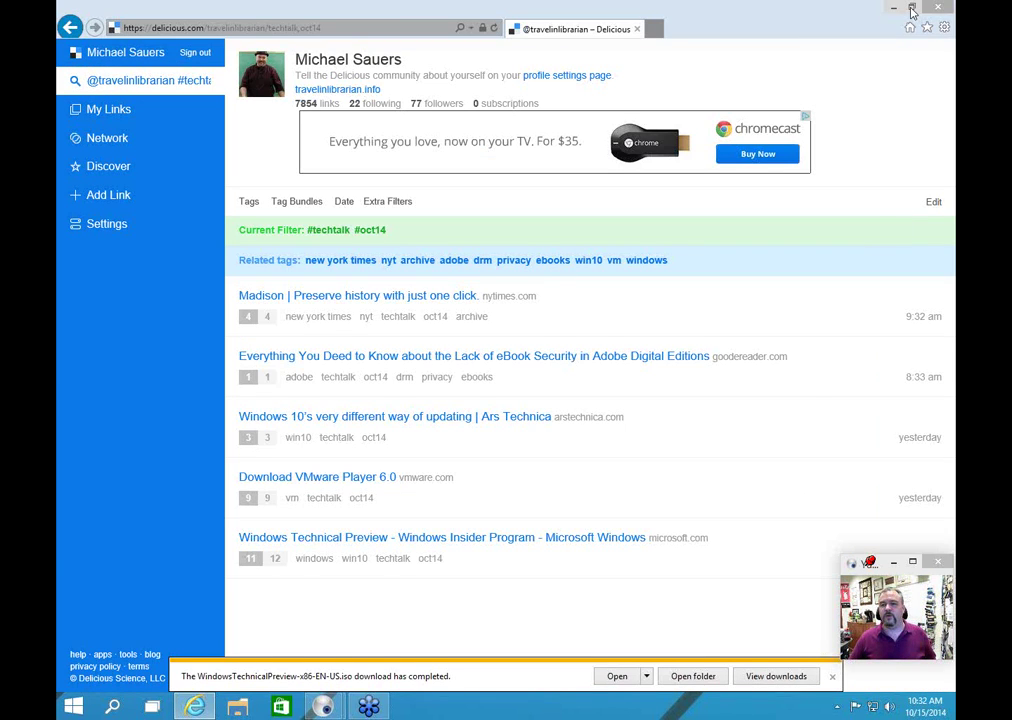
click(912, 8)
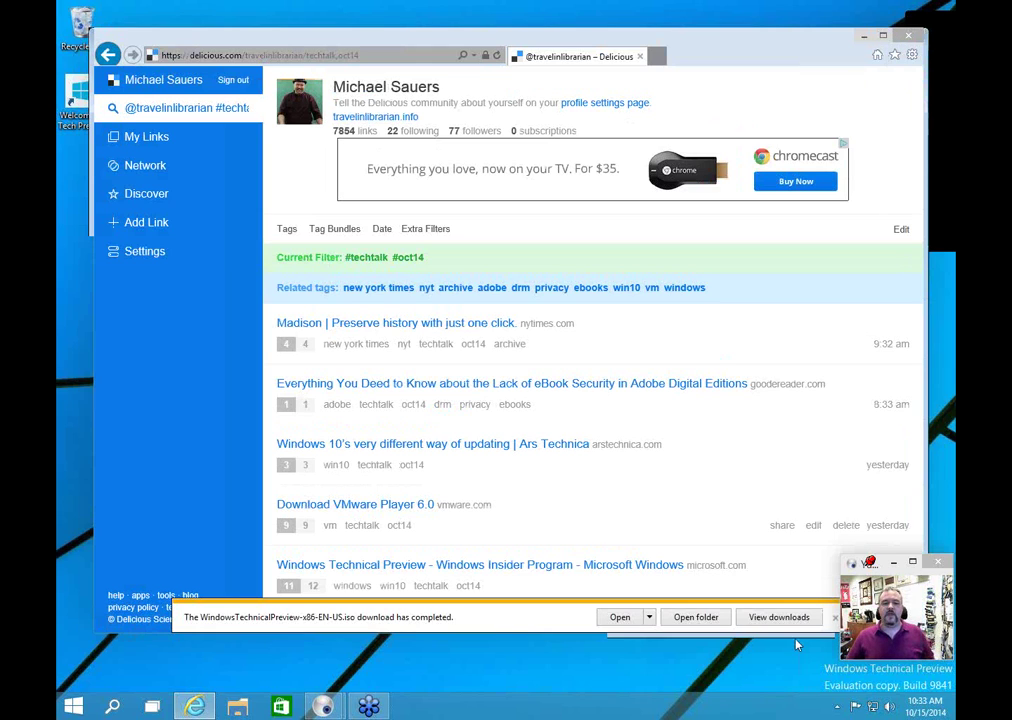
click(835, 617)
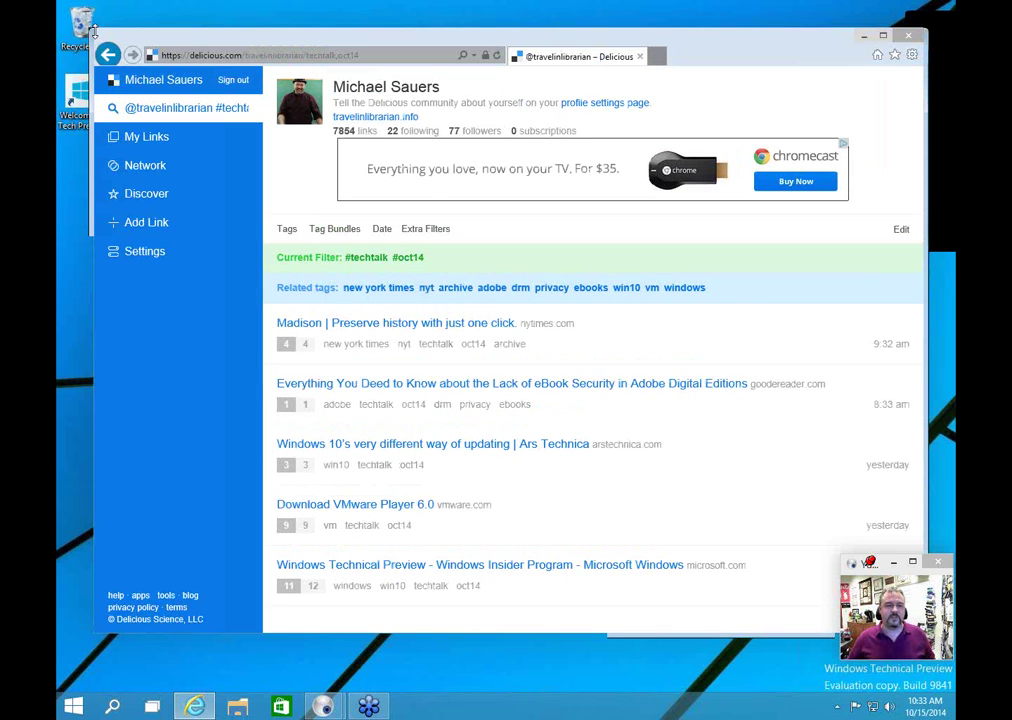
Step: Resize the Internet Explorer window and reposition it on the desktop, and minimize everything to show the desktop
drag(94, 31, 94, 119)
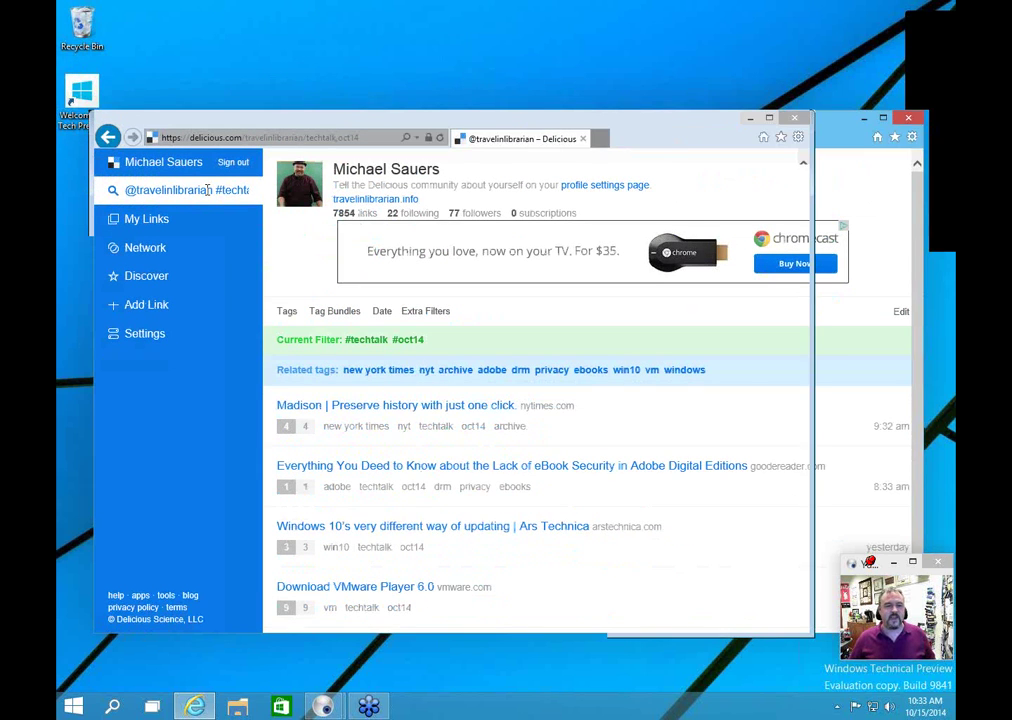
drag(718, 114, 267, 70)
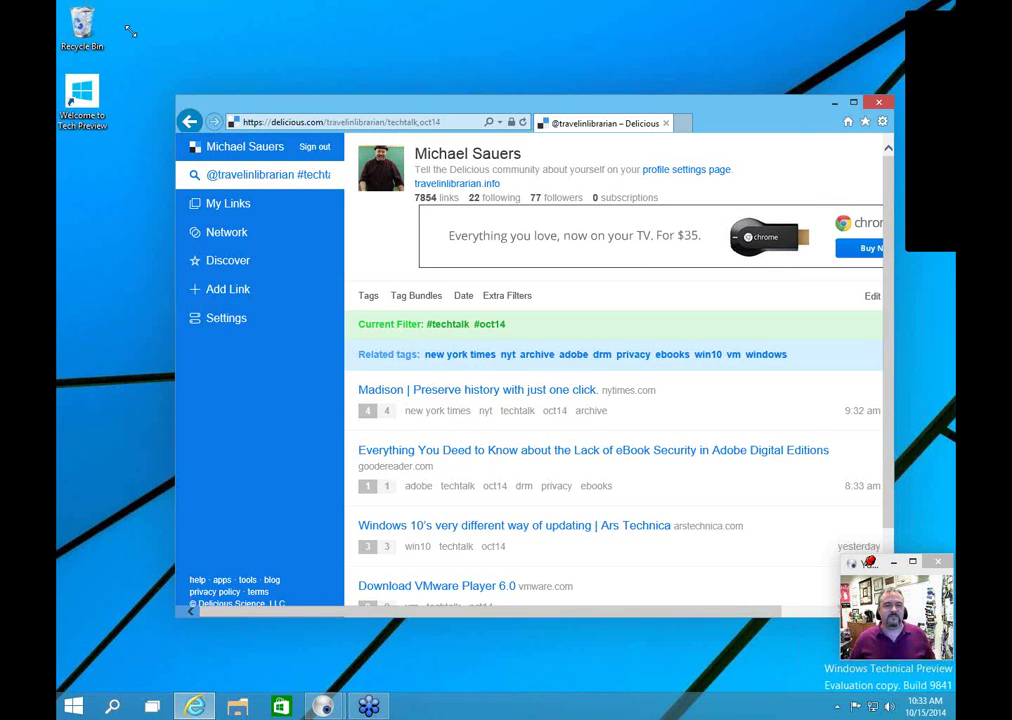
drag(130, 32, 122, 27)
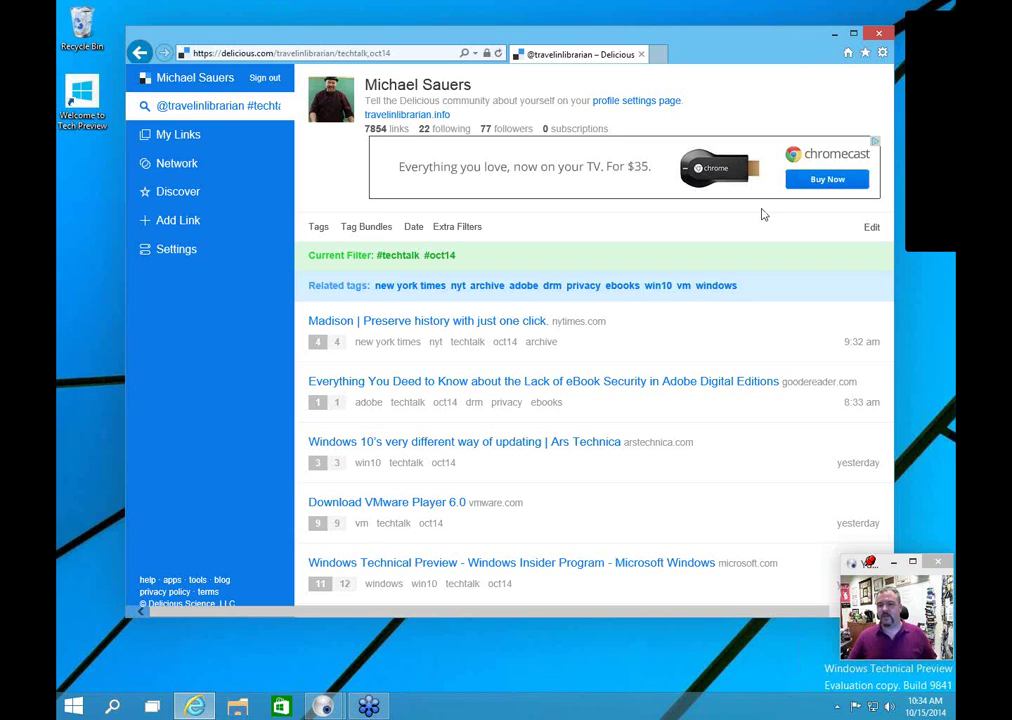
key(super+d)
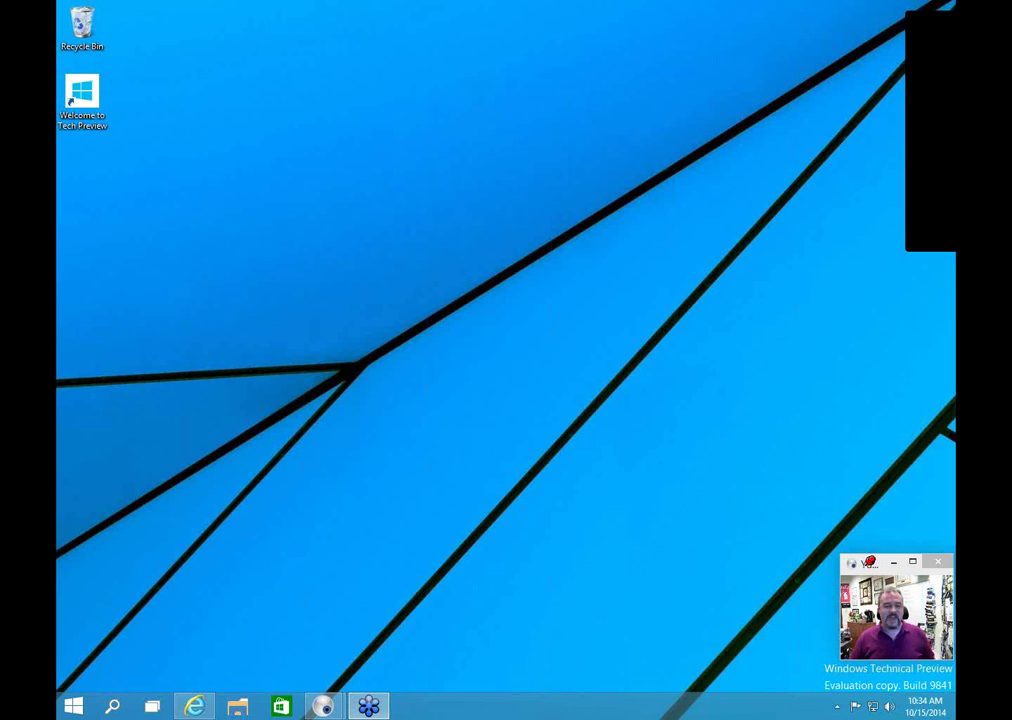
Step: Open the Weather app from its Start menu tile, restore it down to a window and reposition it on the desktop
key(super)
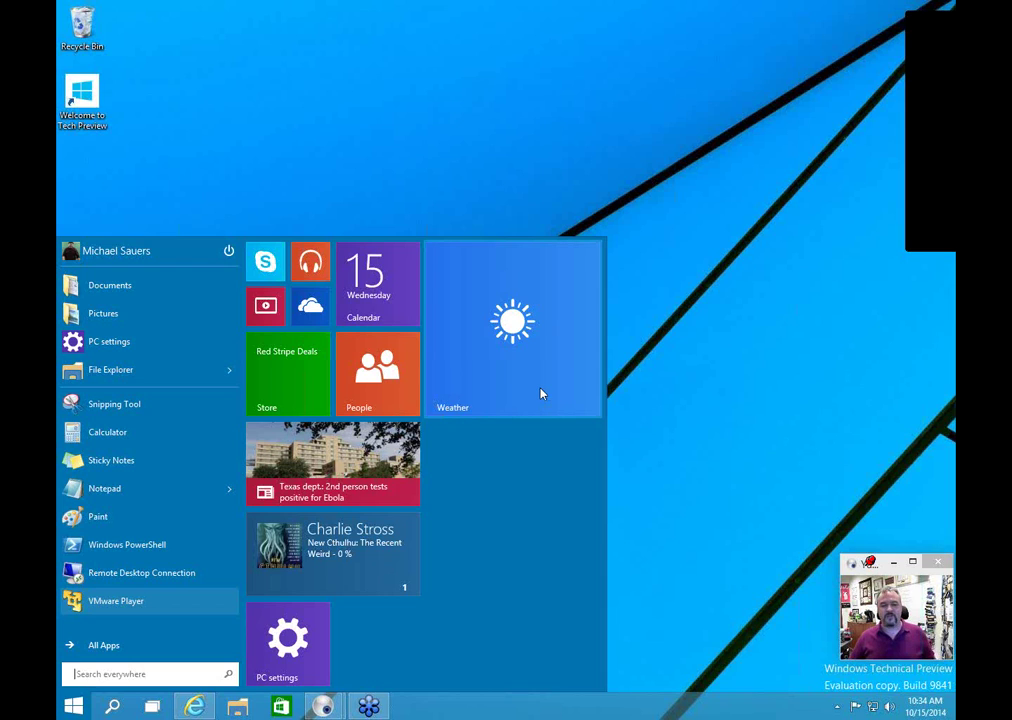
click(540, 394)
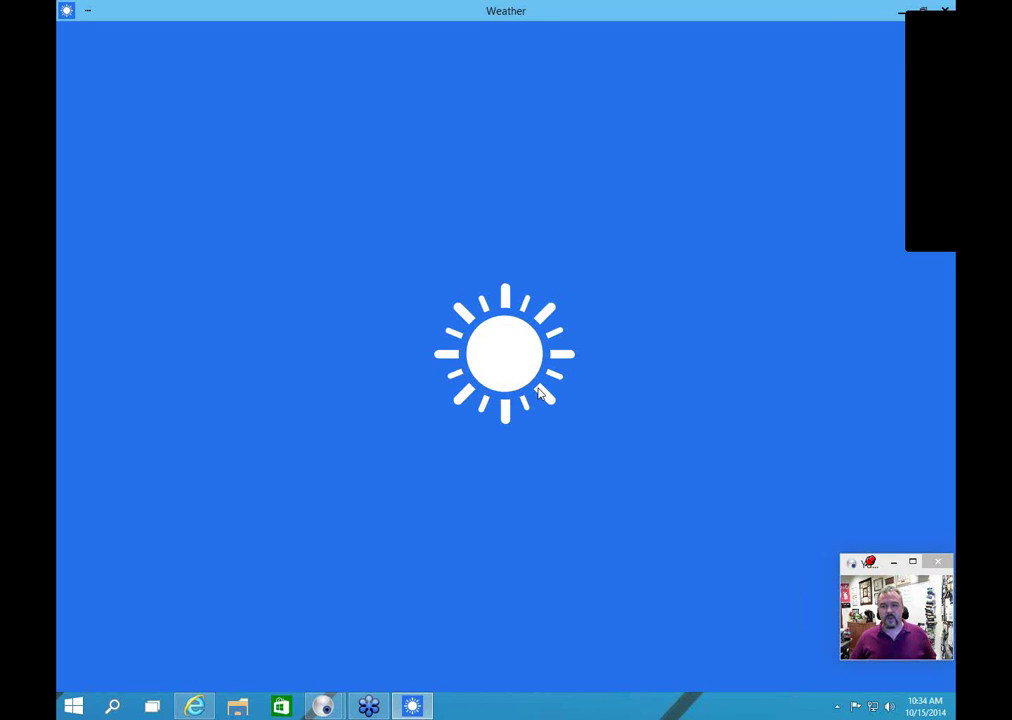
click(923, 12)
drag(383, 38, 407, 36)
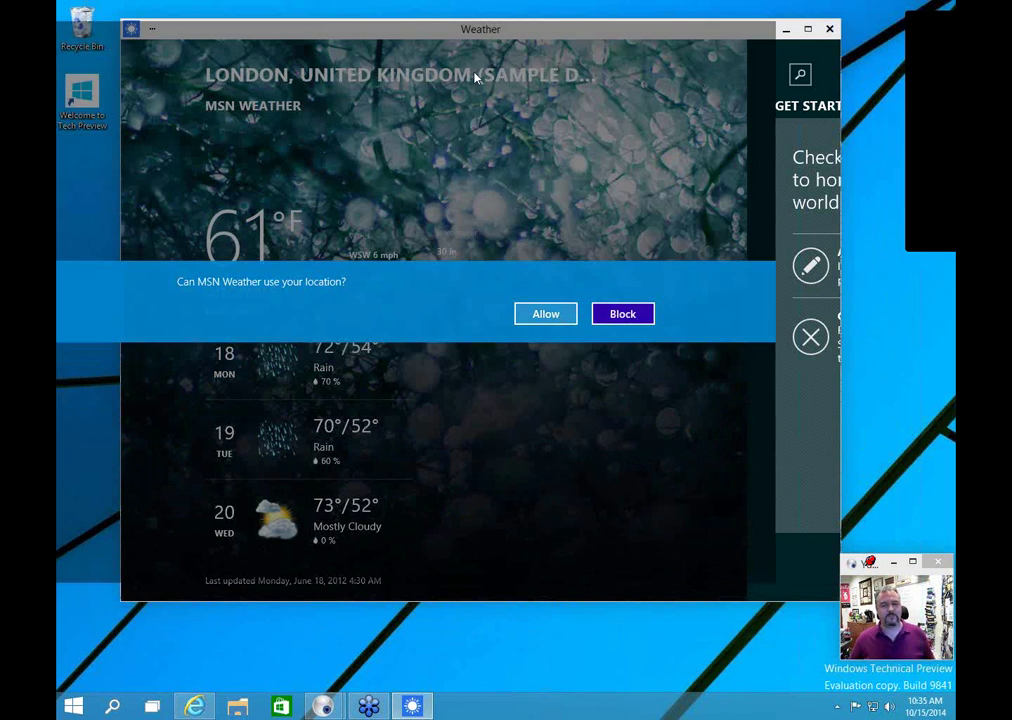
Step: Allow MSN Weather to use the location and confirm Lincoln, NE as the home location after narrowing the window
click(545, 314)
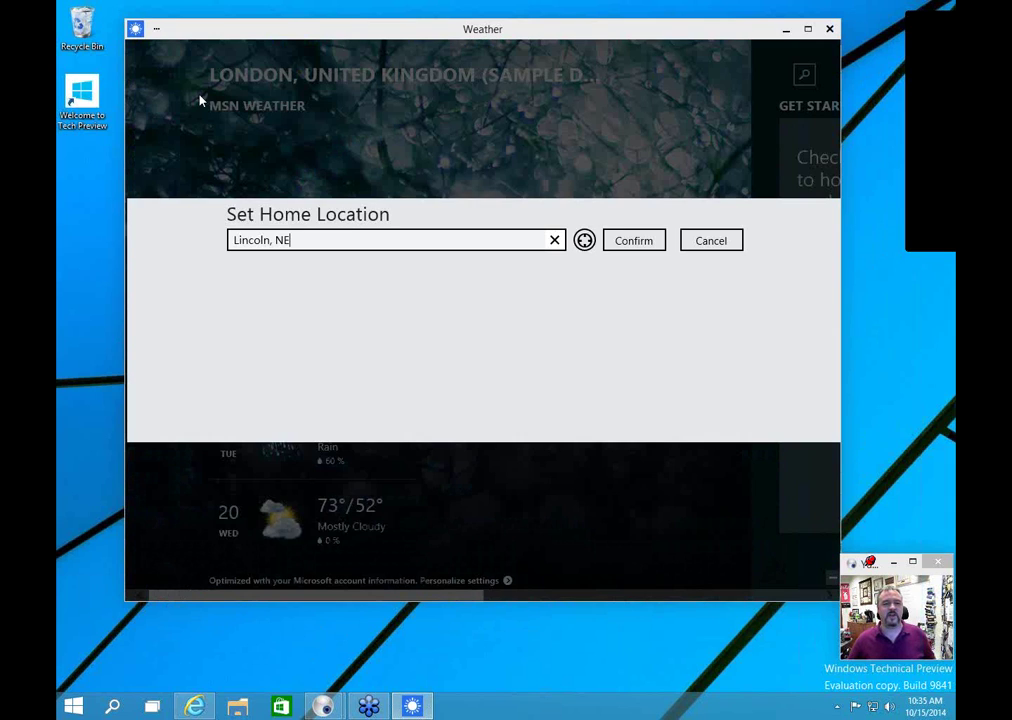
drag(124, 146, 233, 146)
drag(189, 138, 191, 138)
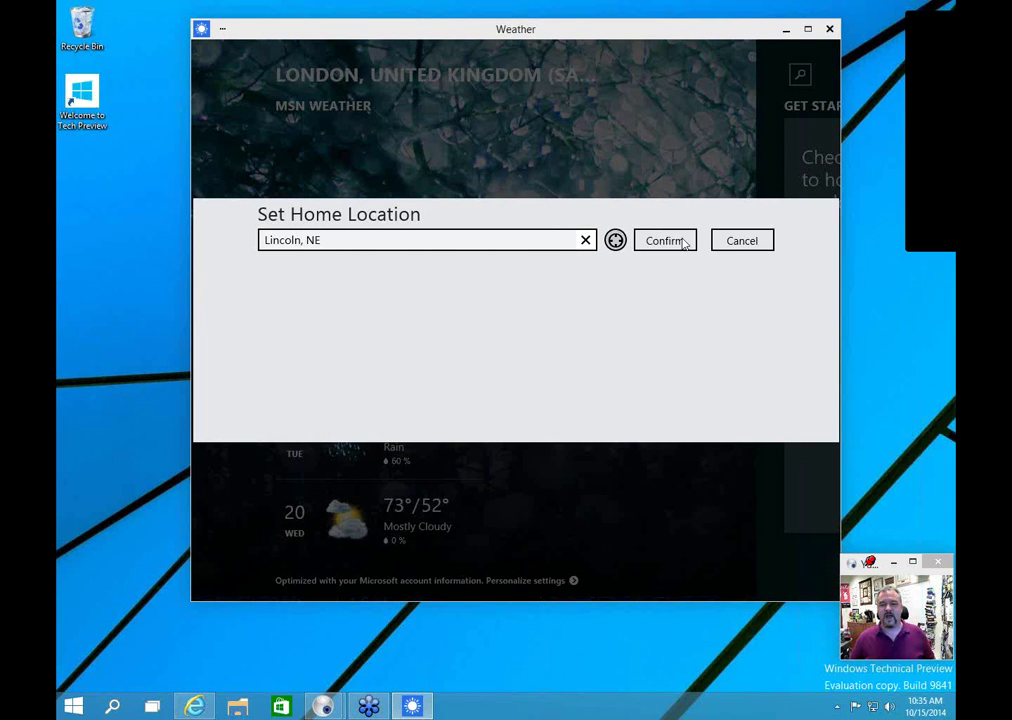
click(682, 244)
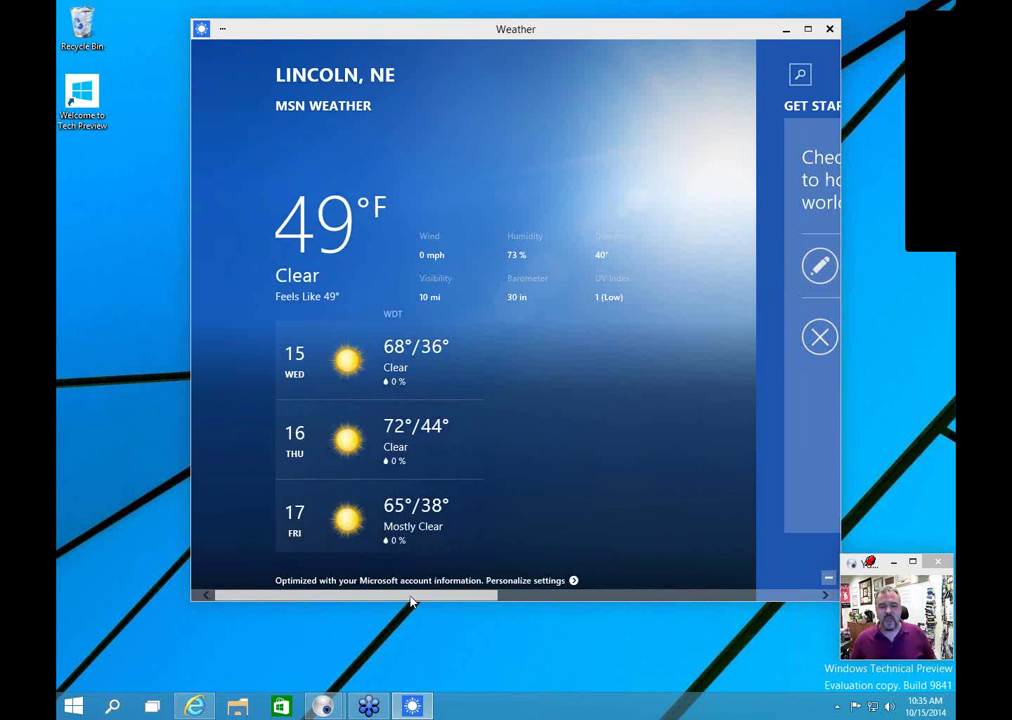
Step: Maximize the Weather window to fill the screen and minimize it to the taskbar
drag(454, 599, 416, 598)
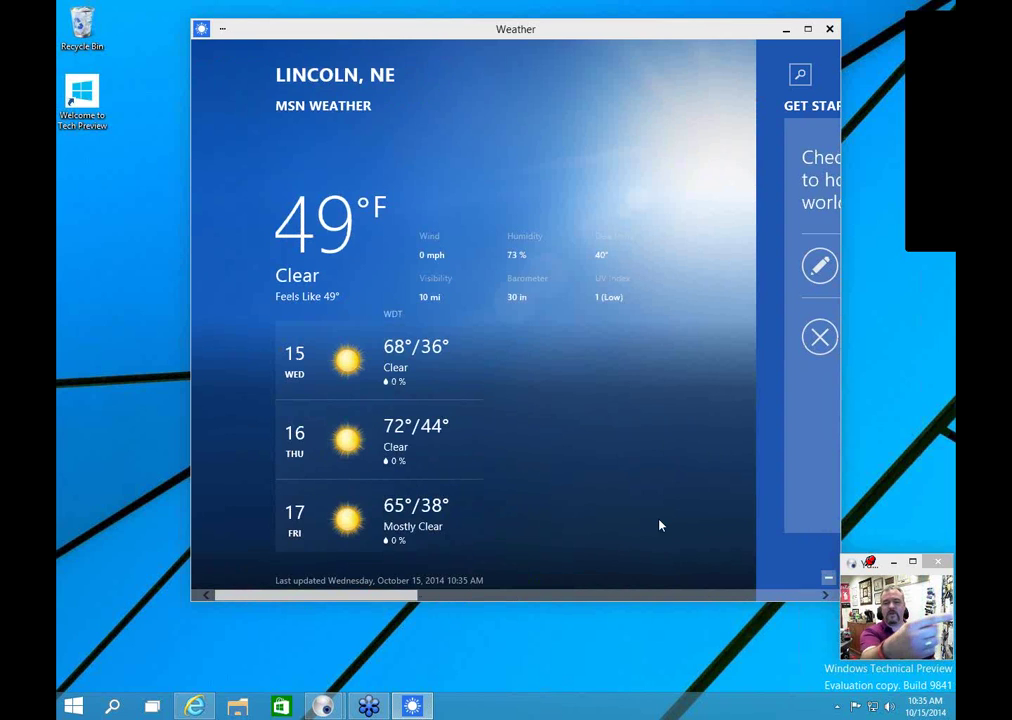
click(809, 31)
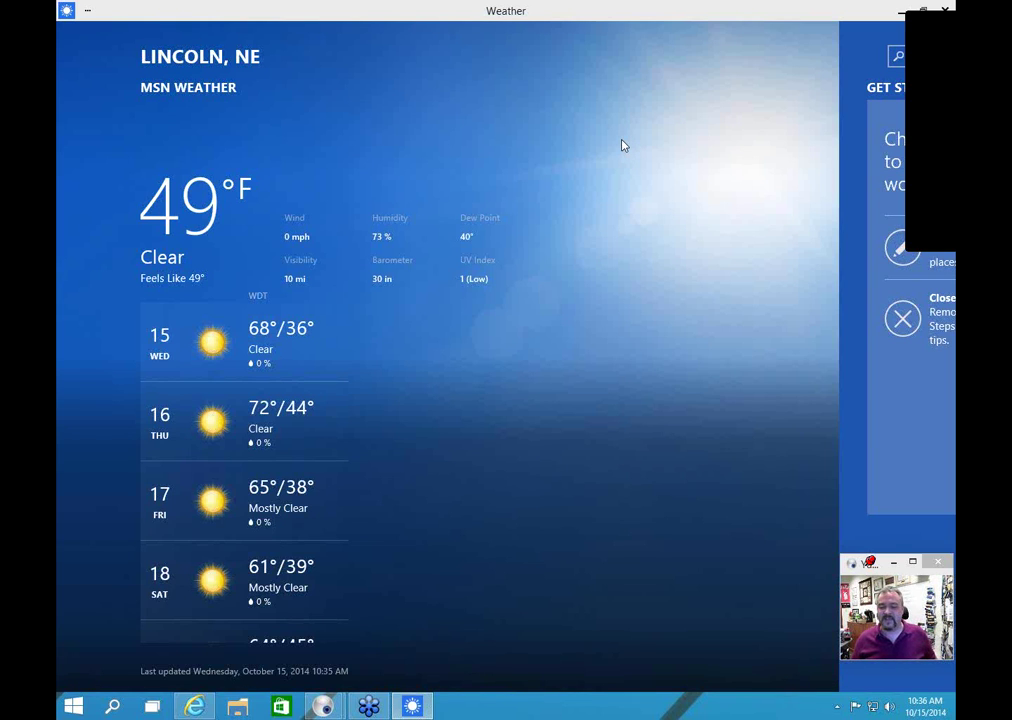
click(905, 12)
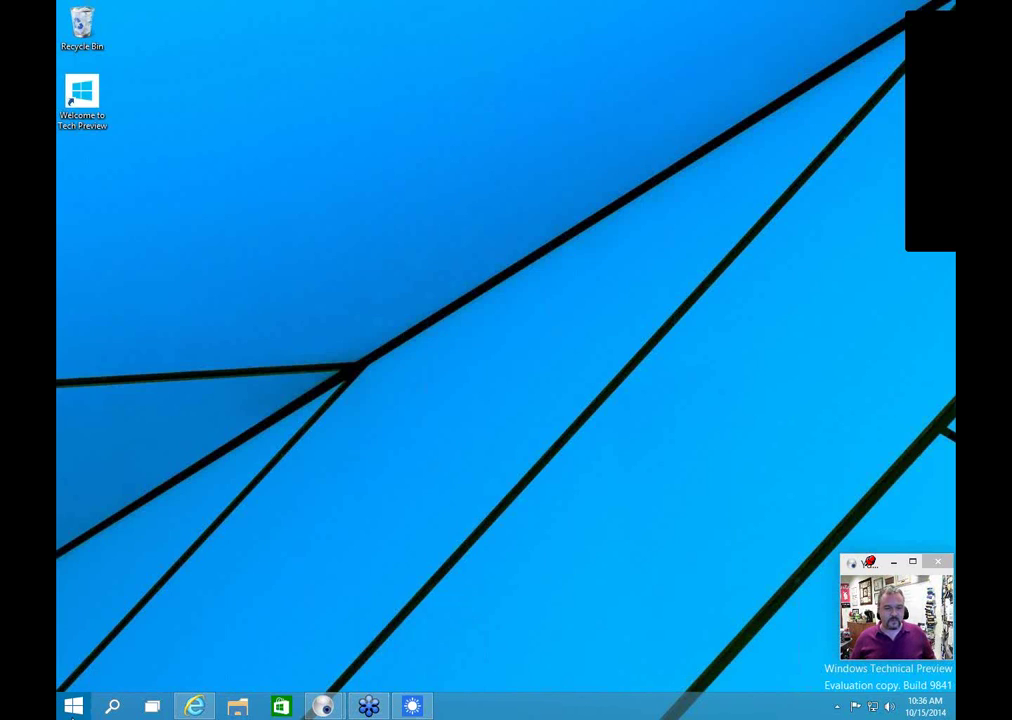
Step: Open PC settings from its Start menu tile, check its taskbar preview, and restore it down to a window
click(73, 706)
click(287, 640)
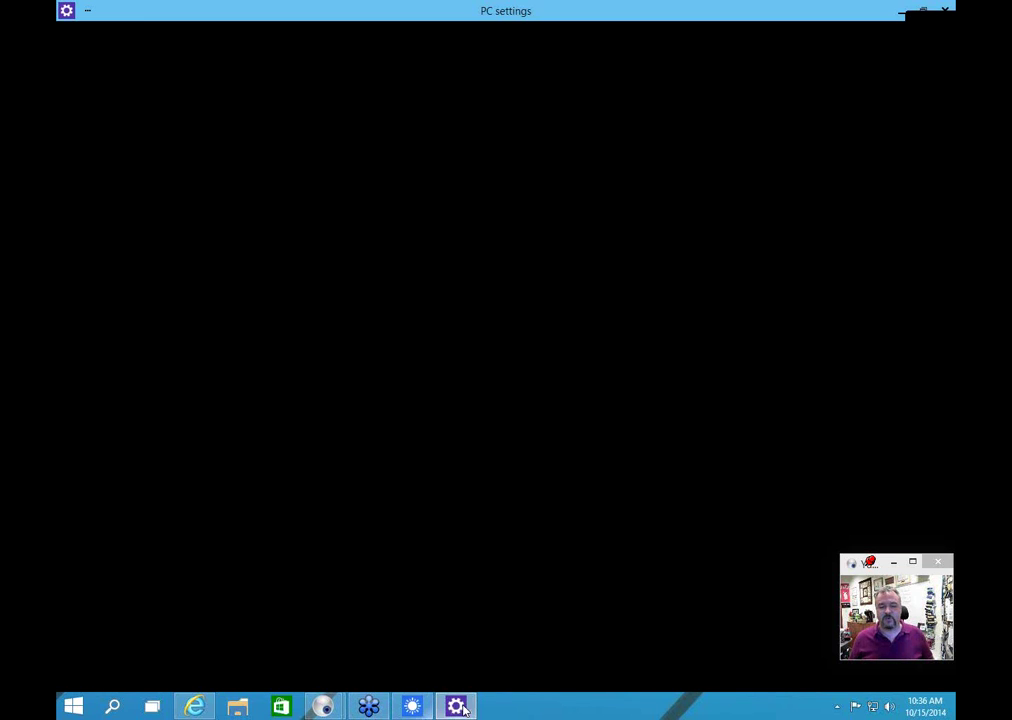
mouse_move(460, 708)
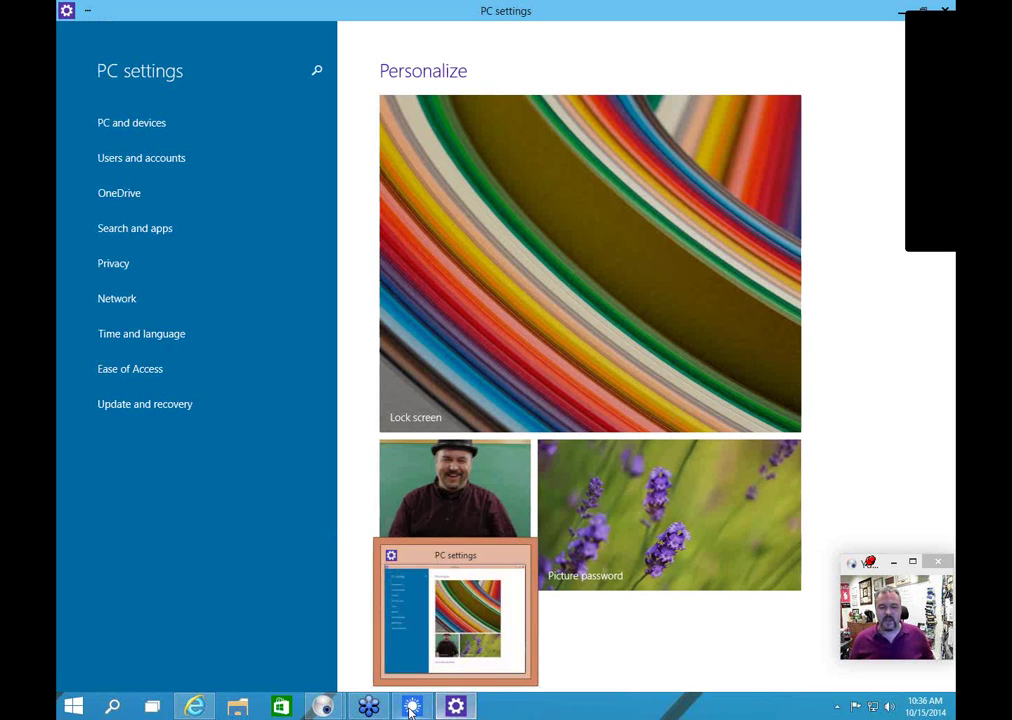
mouse_move(412, 706)
click(923, 10)
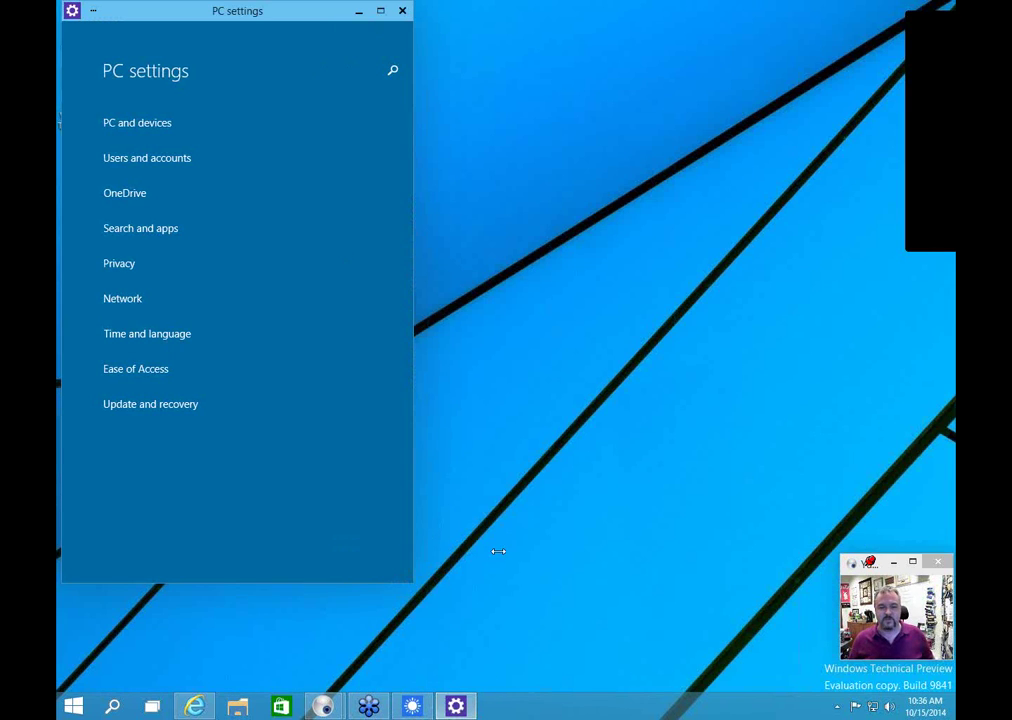
Step: Open the PC and devices settings, viewing them in the maximized window and again in the restored-down window
click(158, 123)
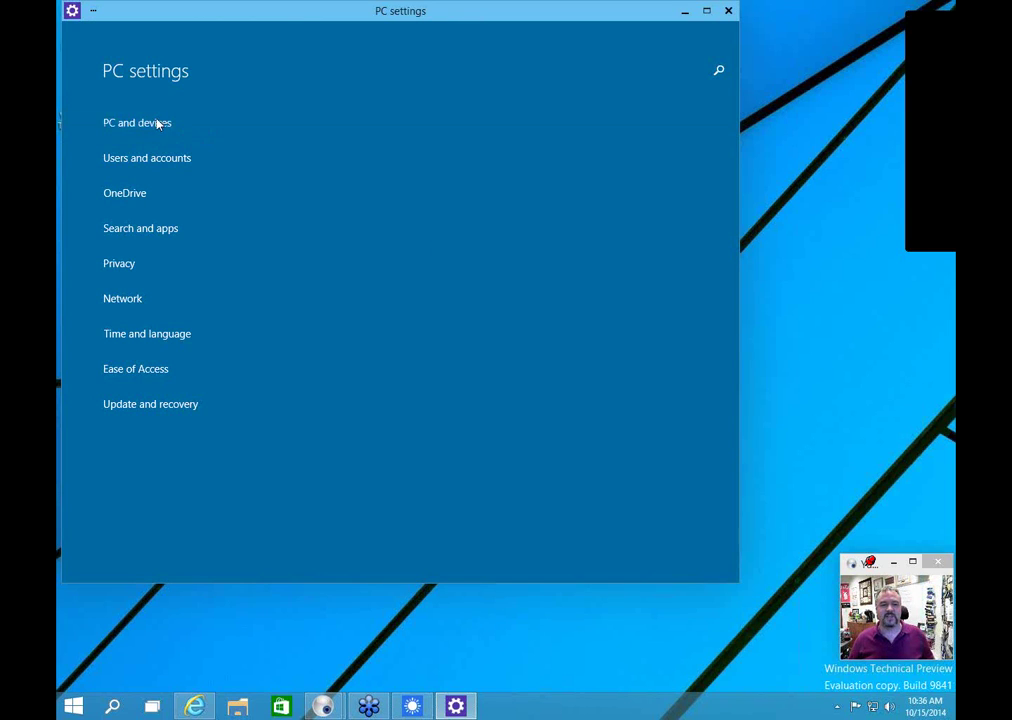
click(708, 11)
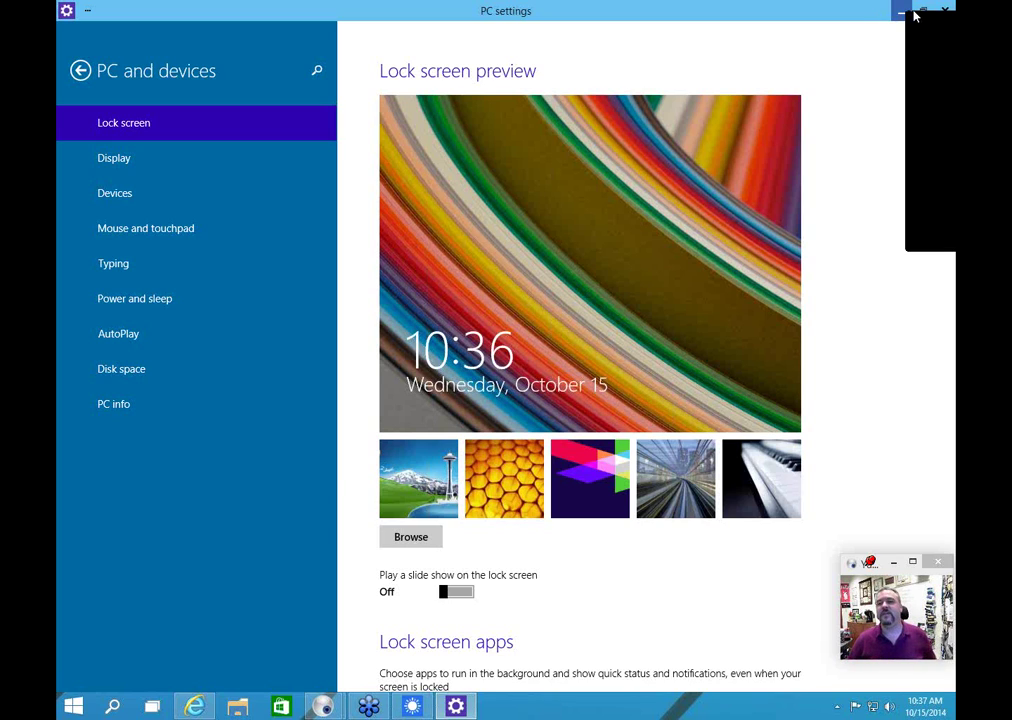
click(918, 16)
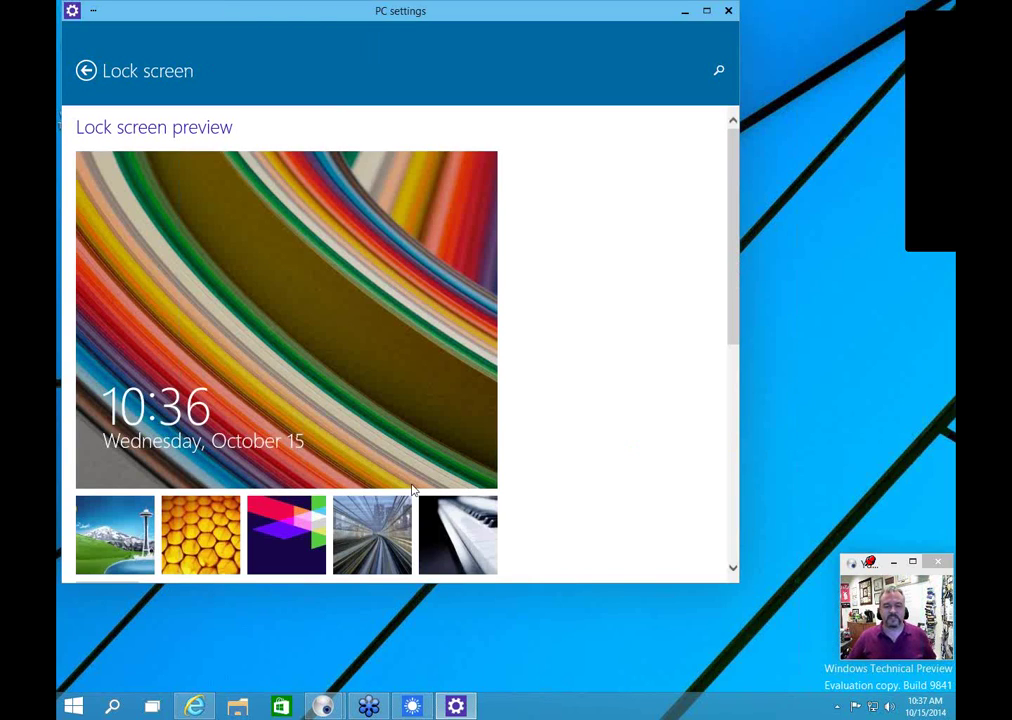
Step: Bring Internet Explorer forward, snap it to the left half of the desktop, and fill the other half with PC settings
click(200, 708)
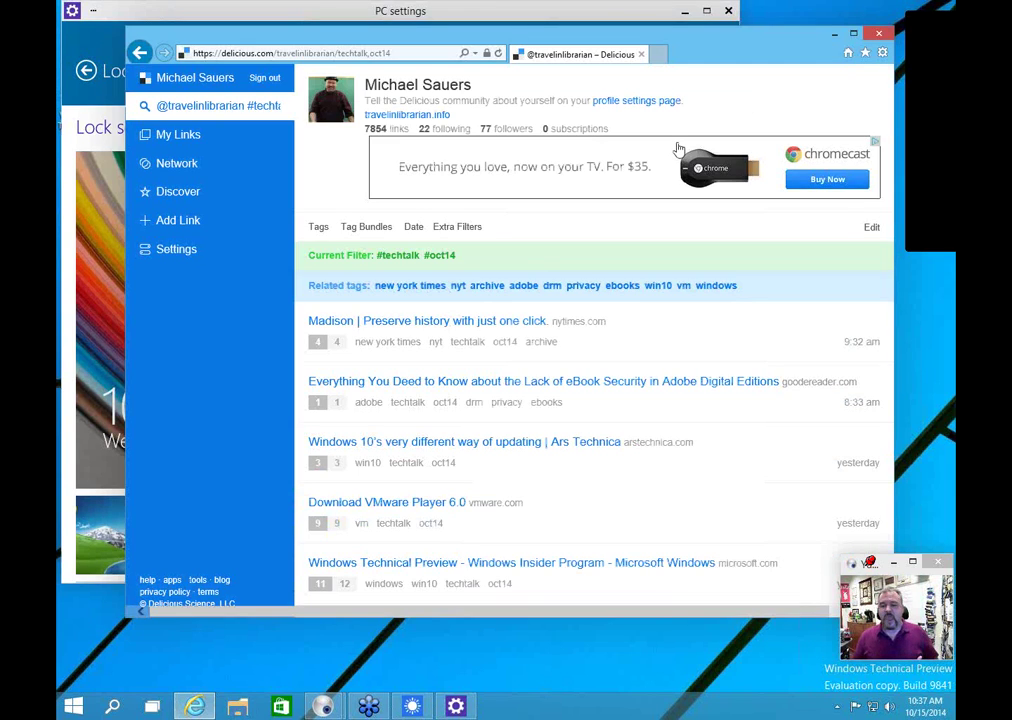
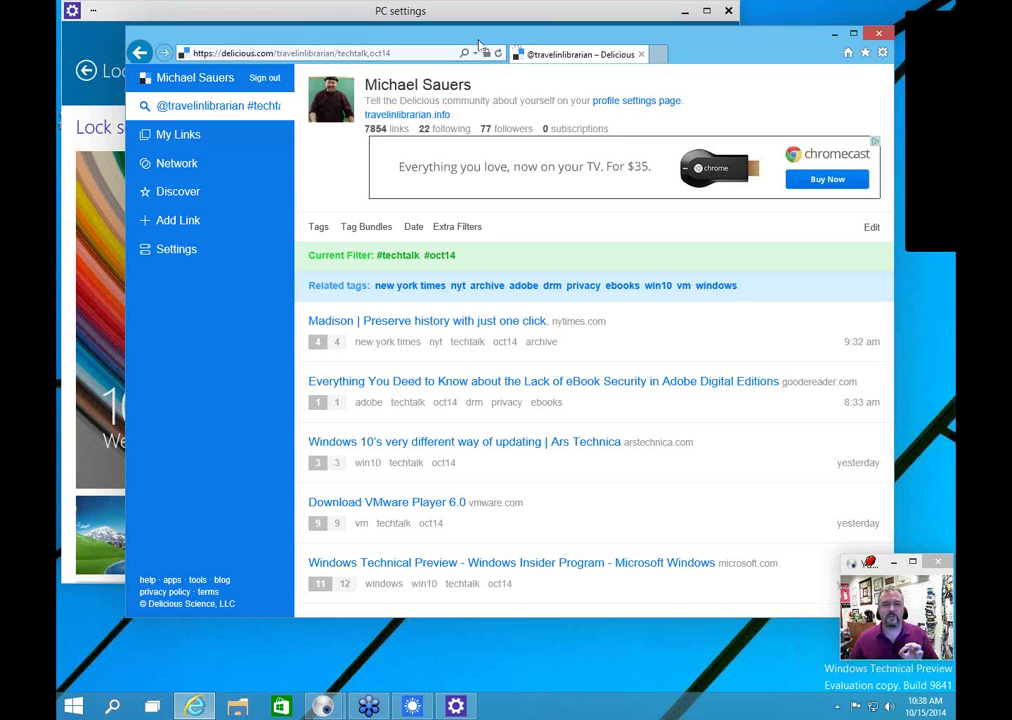
drag(479, 45, 58, 47)
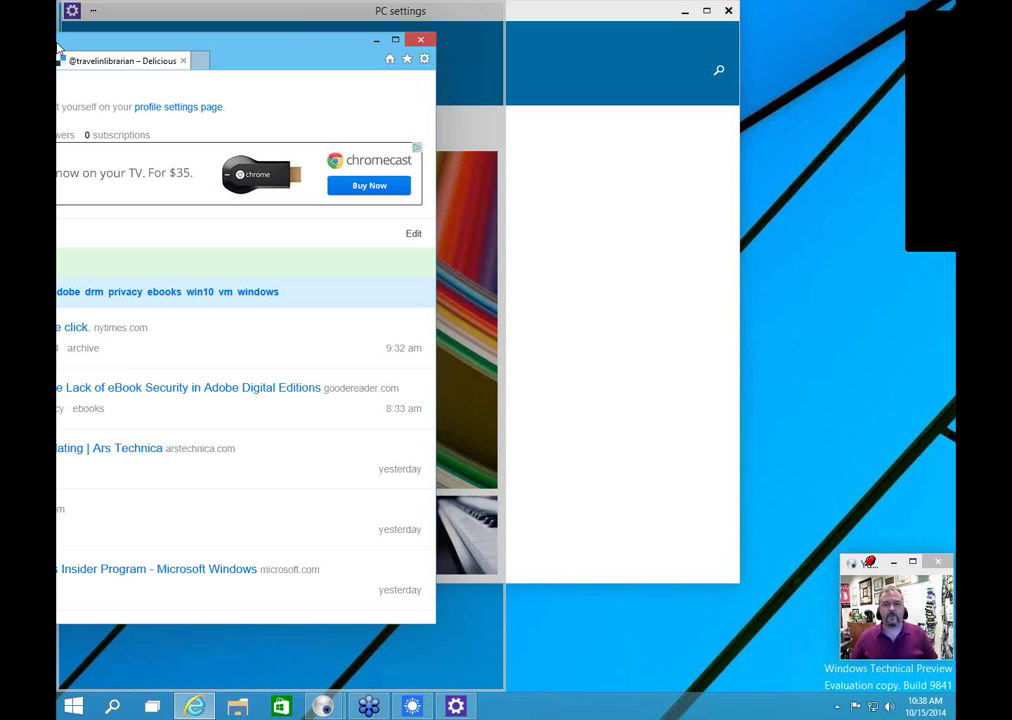
drag(58, 47, 58, 47)
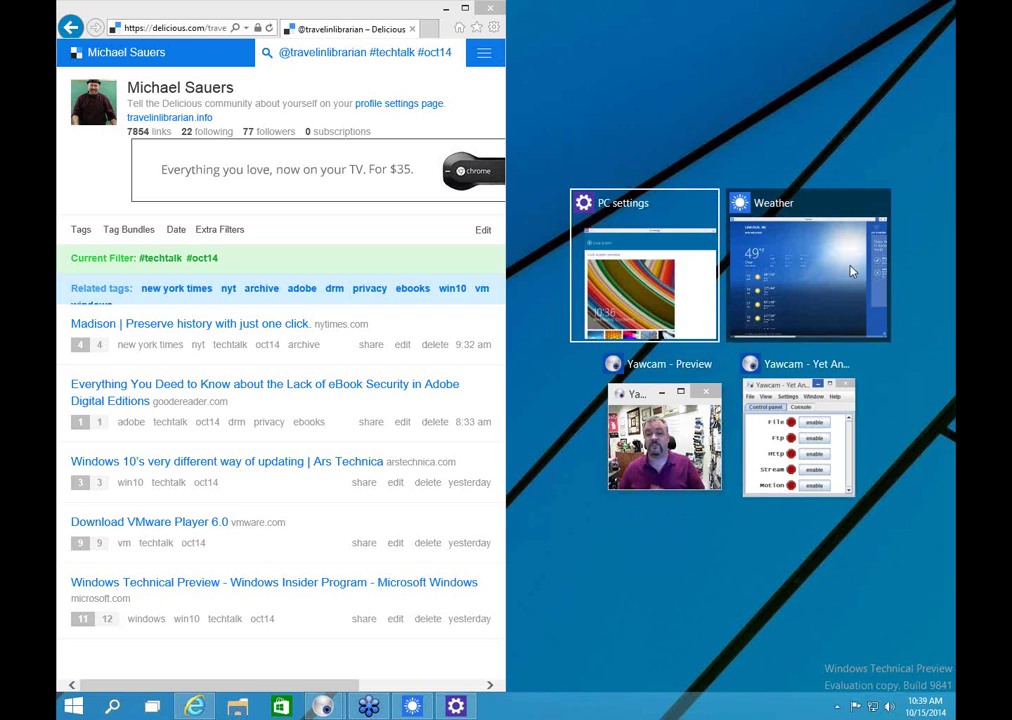
click(676, 210)
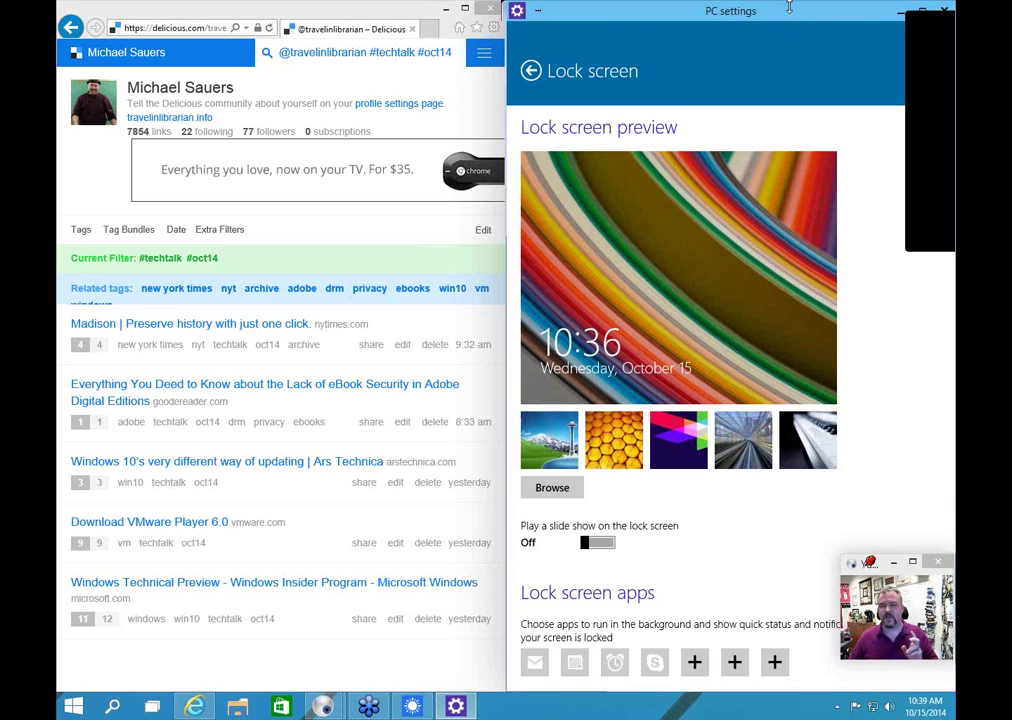
Step: Unsnap PC settings, snap it to the upper-right of the desktop with Weather beneath it, and bring PC settings to the front
drag(789, 8, 477, 127)
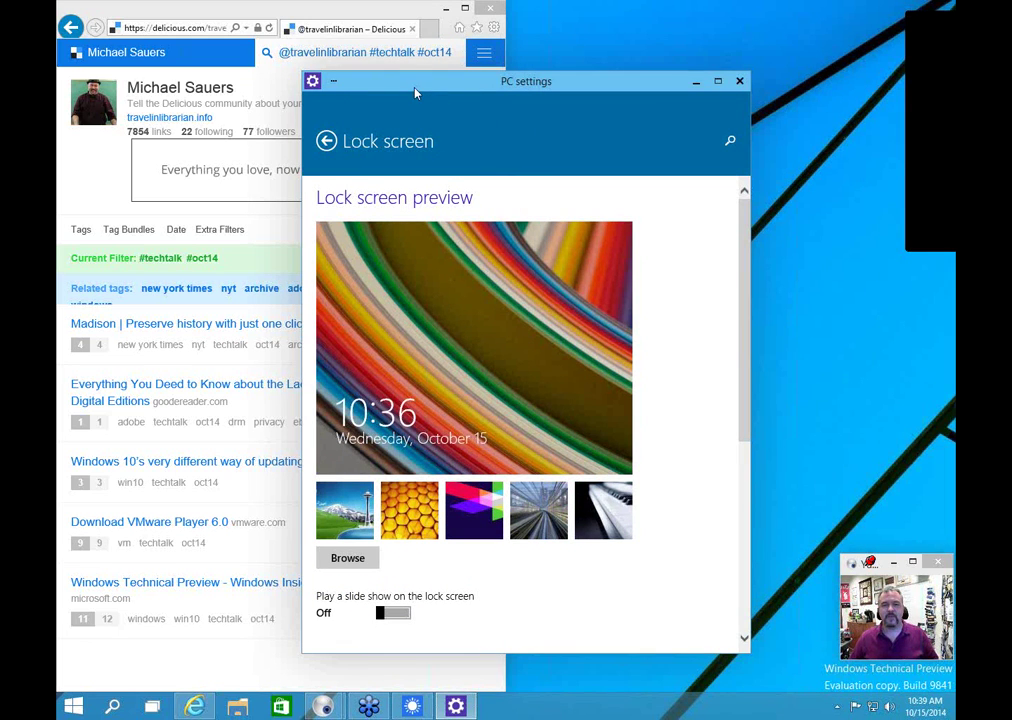
drag(417, 90, 954, 66)
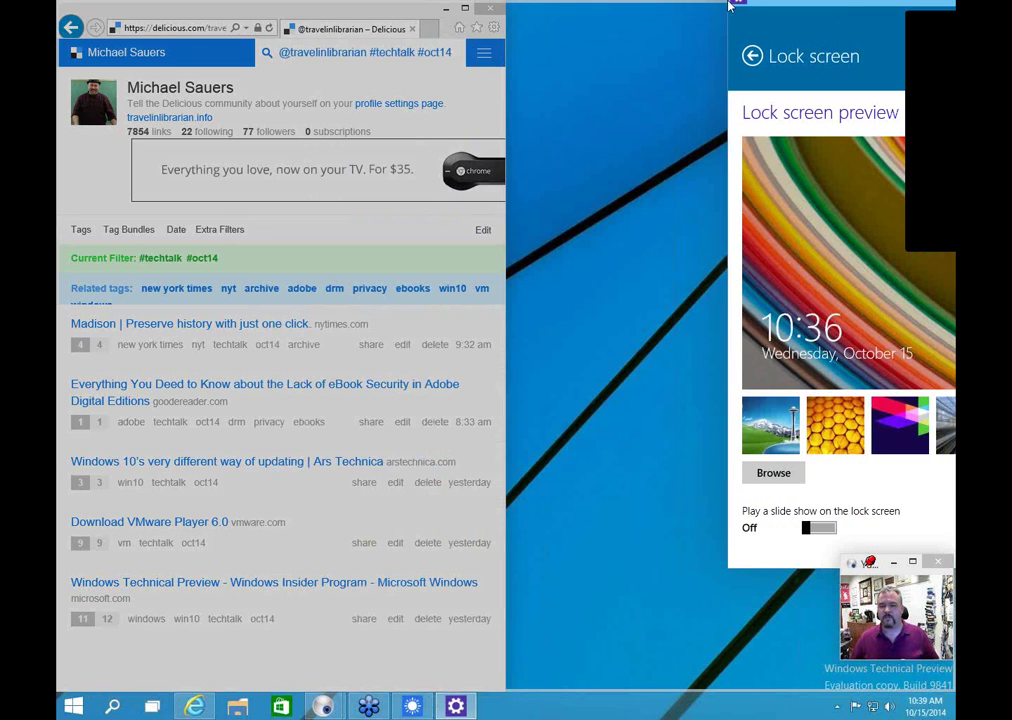
drag(760, 5, 955, 5)
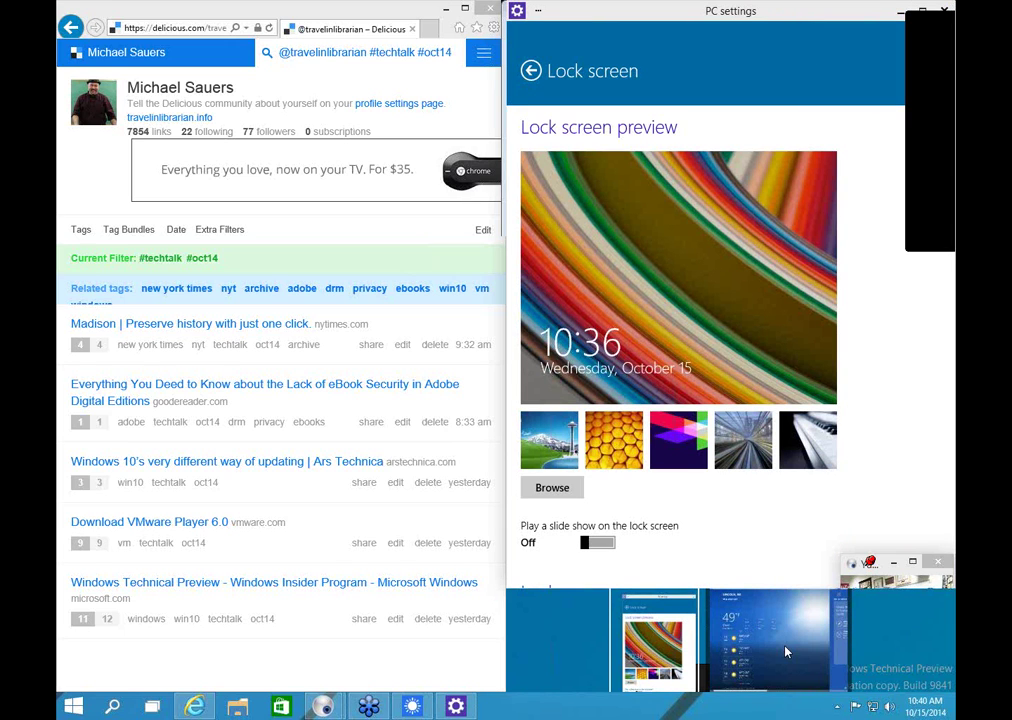
mouse_move(705, 655)
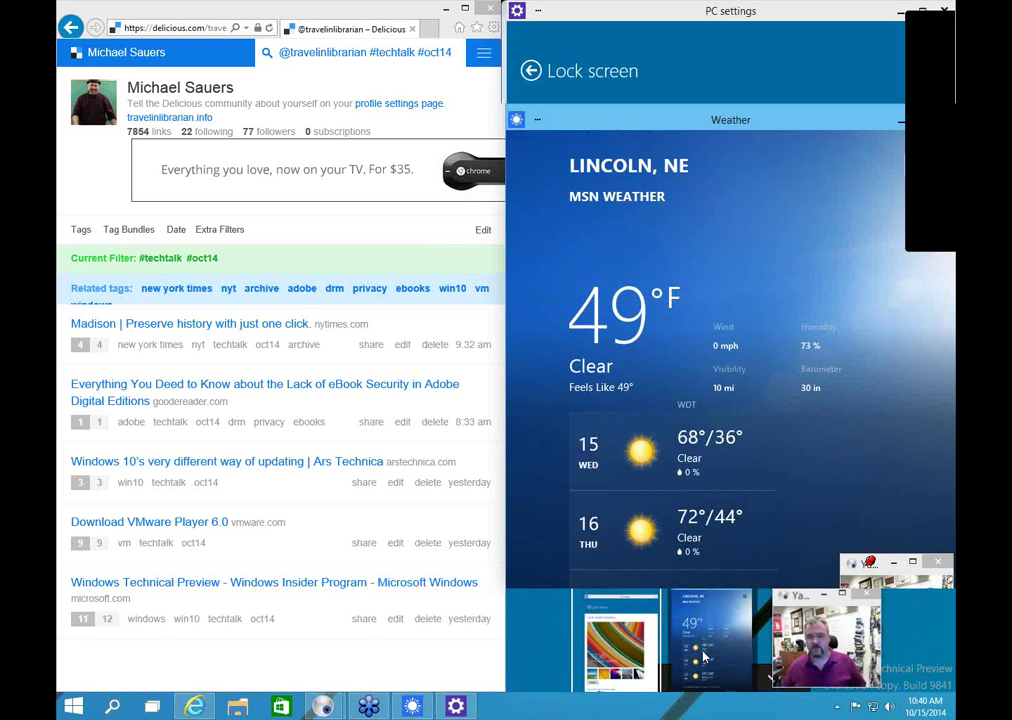
click(705, 655)
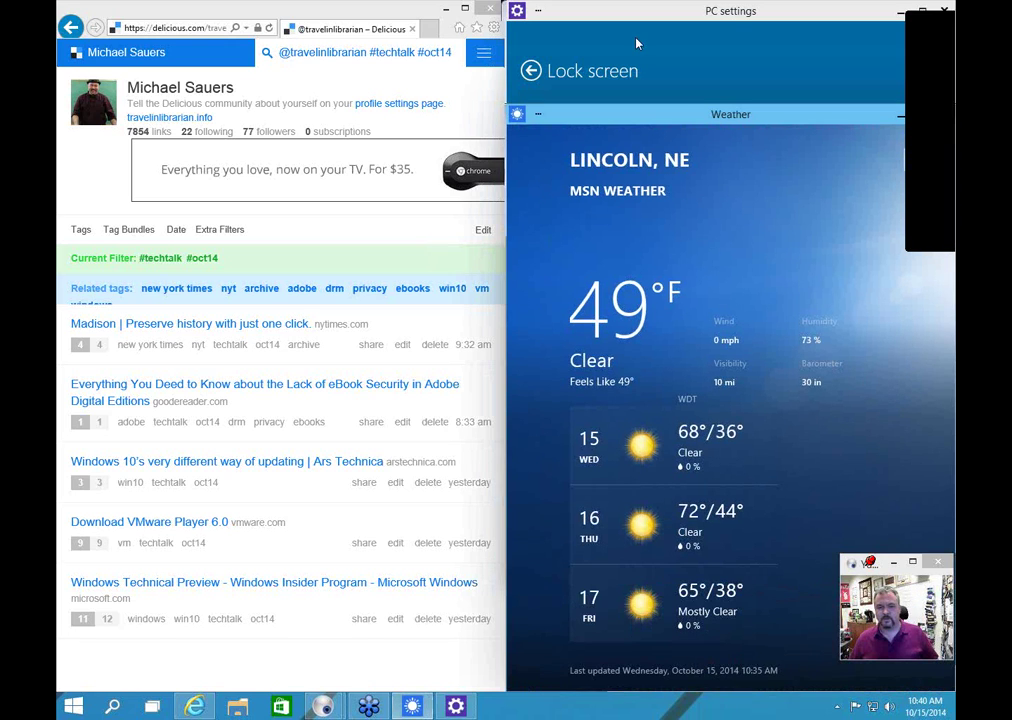
click(669, 99)
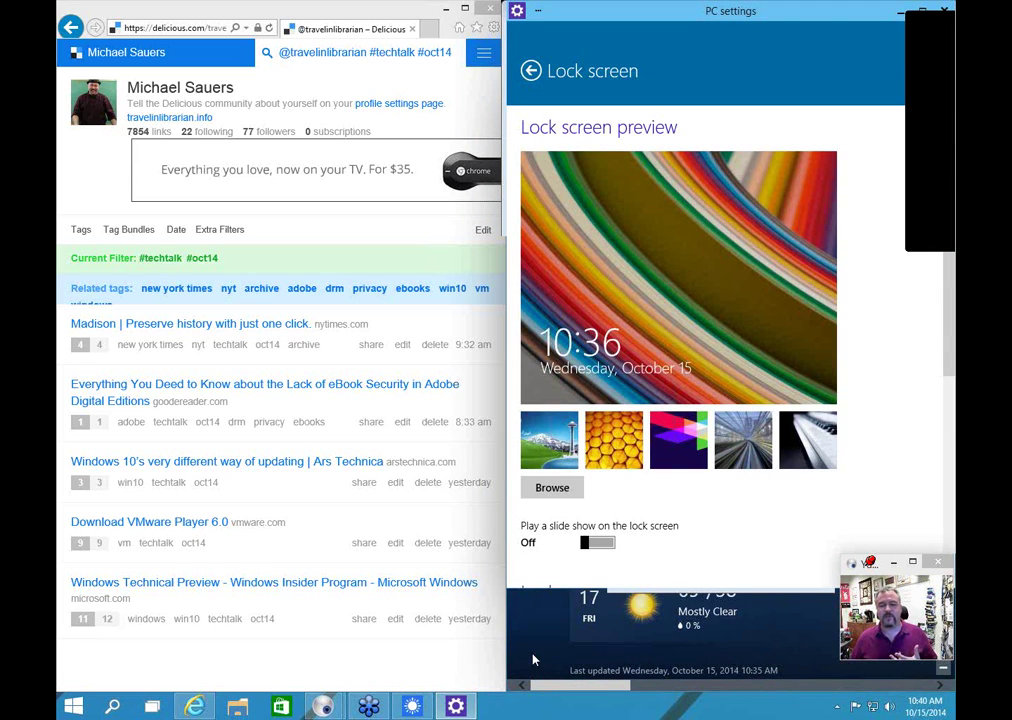
Step: Snap Internet Explorer to the left half of the desktop again and choose Weather to fill the right half
double_click(424, 15)
drag(424, 15, 57, 540)
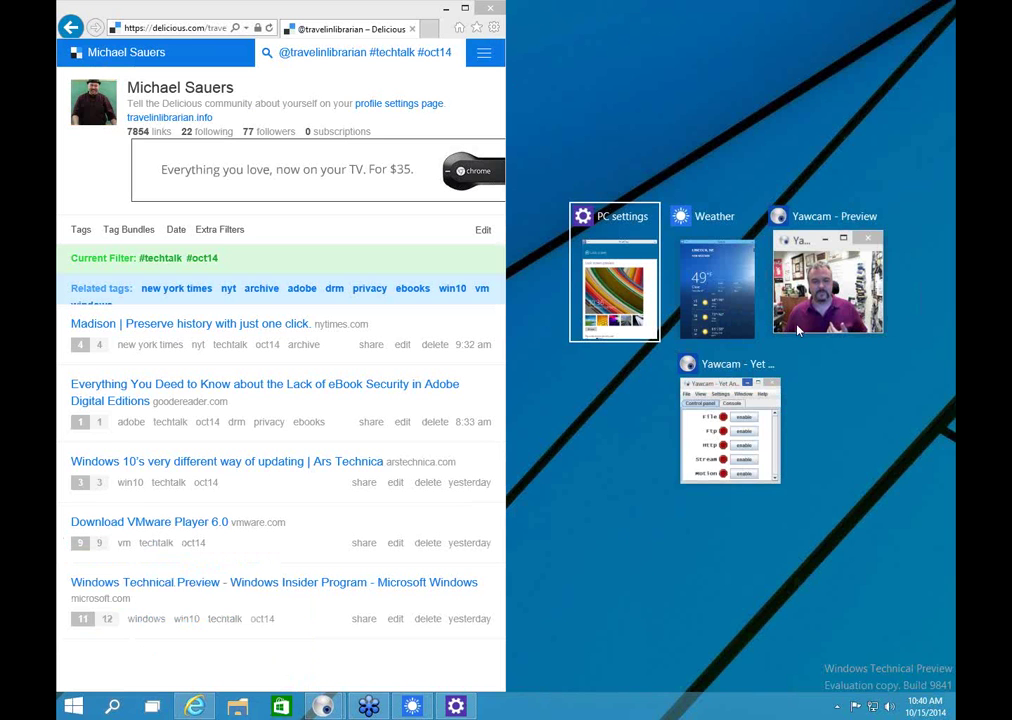
click(731, 294)
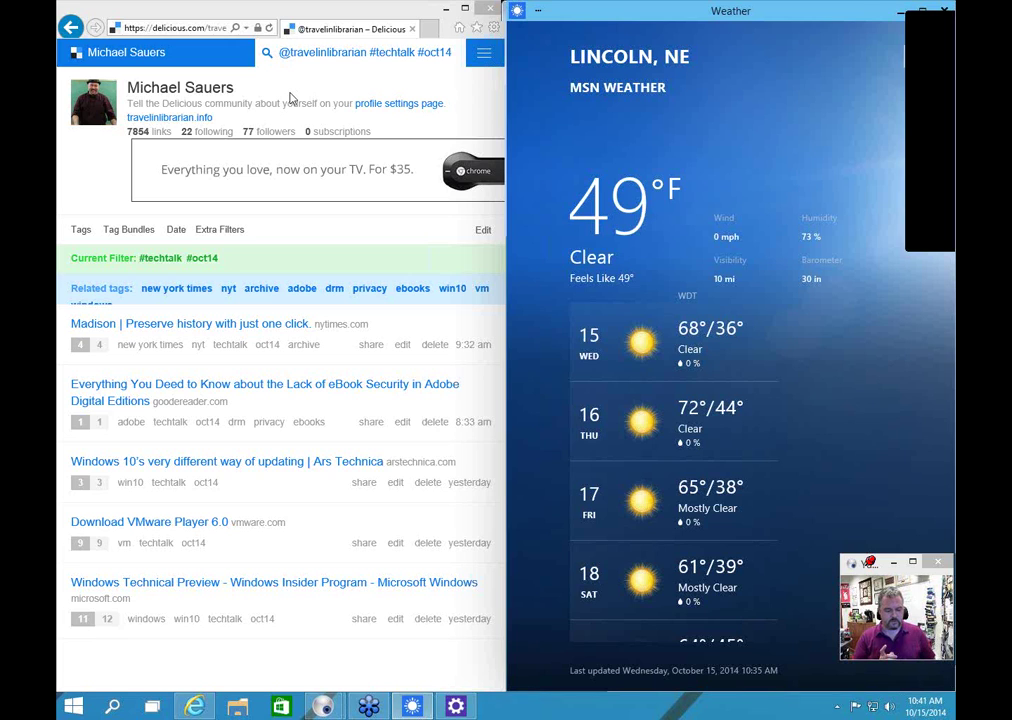
Step: Cycle through the open windows in the task switcher and bring PC settings to the front
key(alt+Tab)
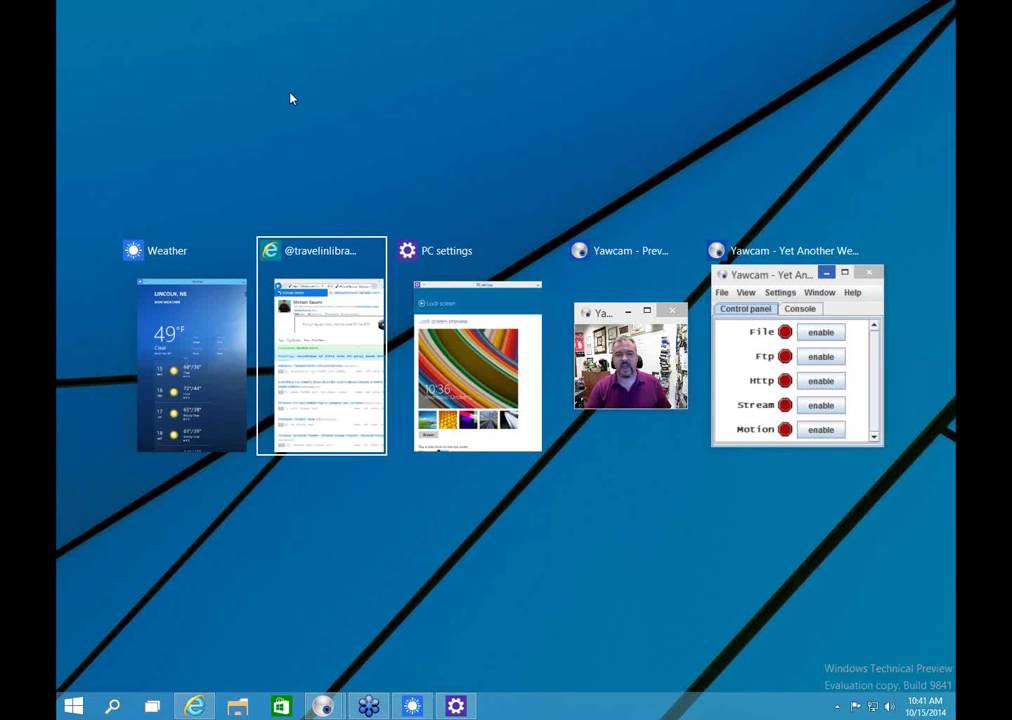
key(alt+Tab)
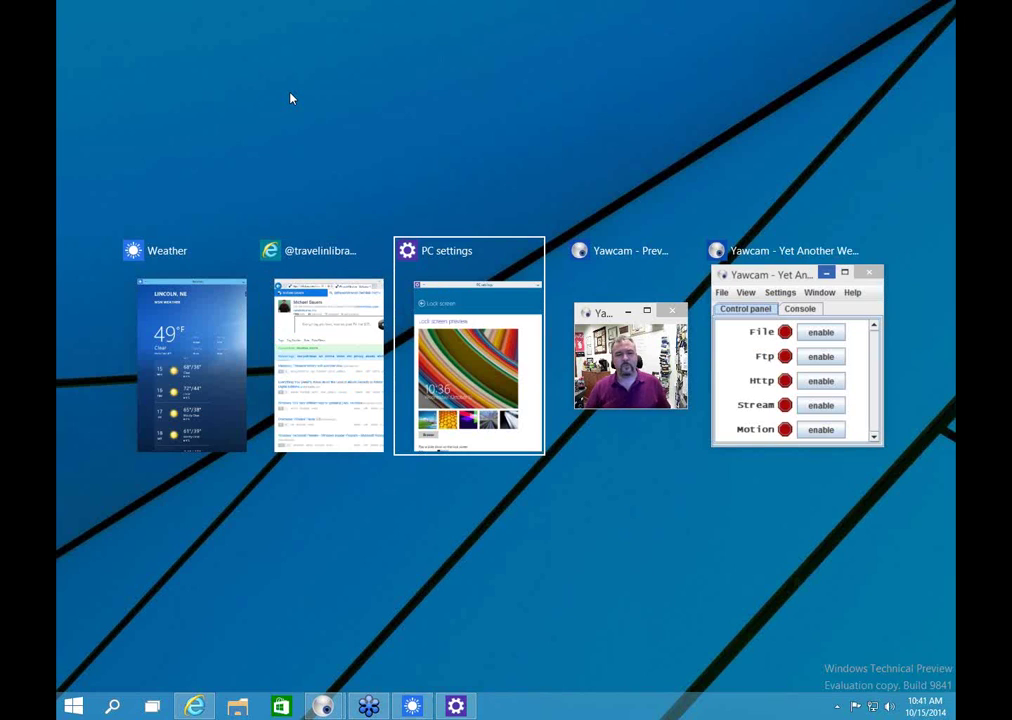
key(alt+Tab)
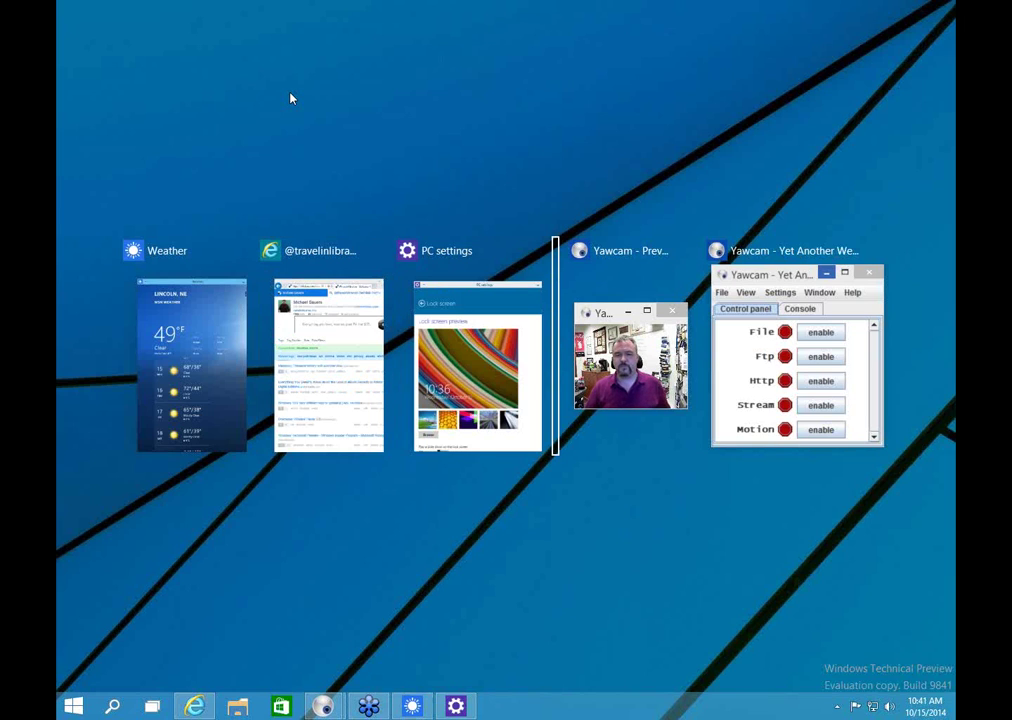
key(alt+Tab)
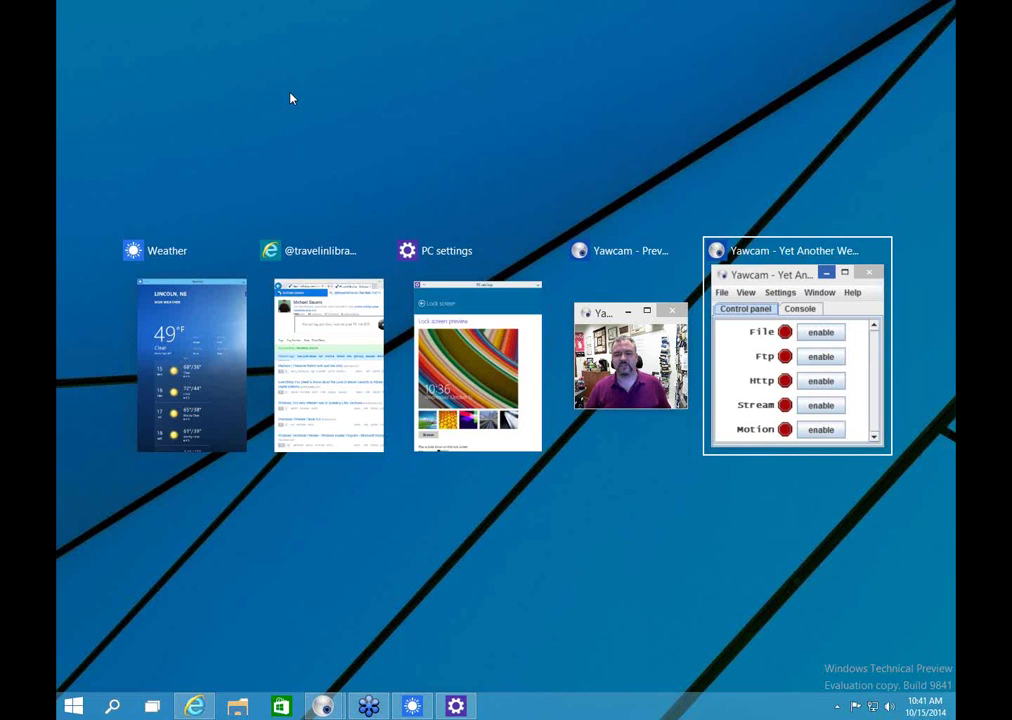
key(alt+Tab)
key(alt+Tab)
key(alt+Tab)
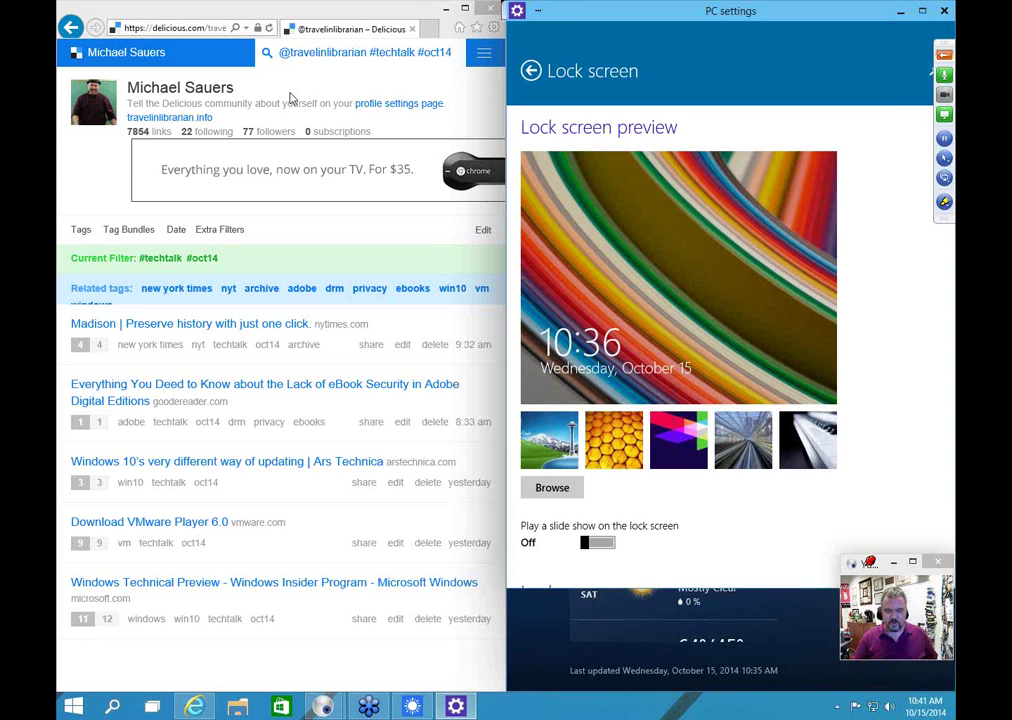
Step: Show the bare desktop and restore only the Yawcam preview window
key(super+d)
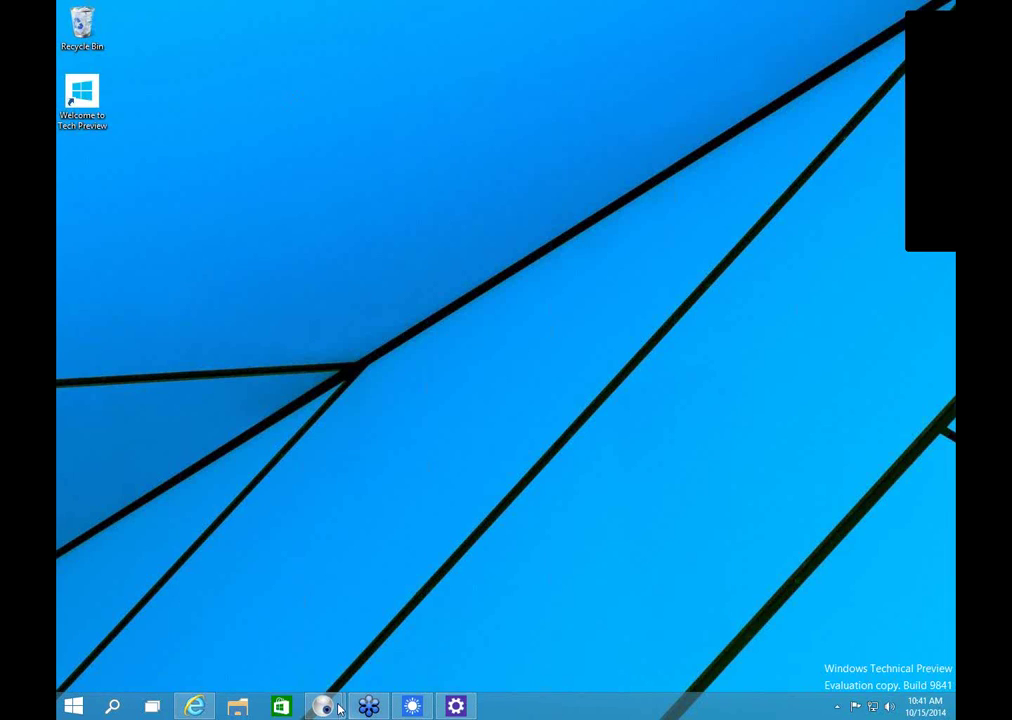
mouse_move(323, 706)
click(408, 583)
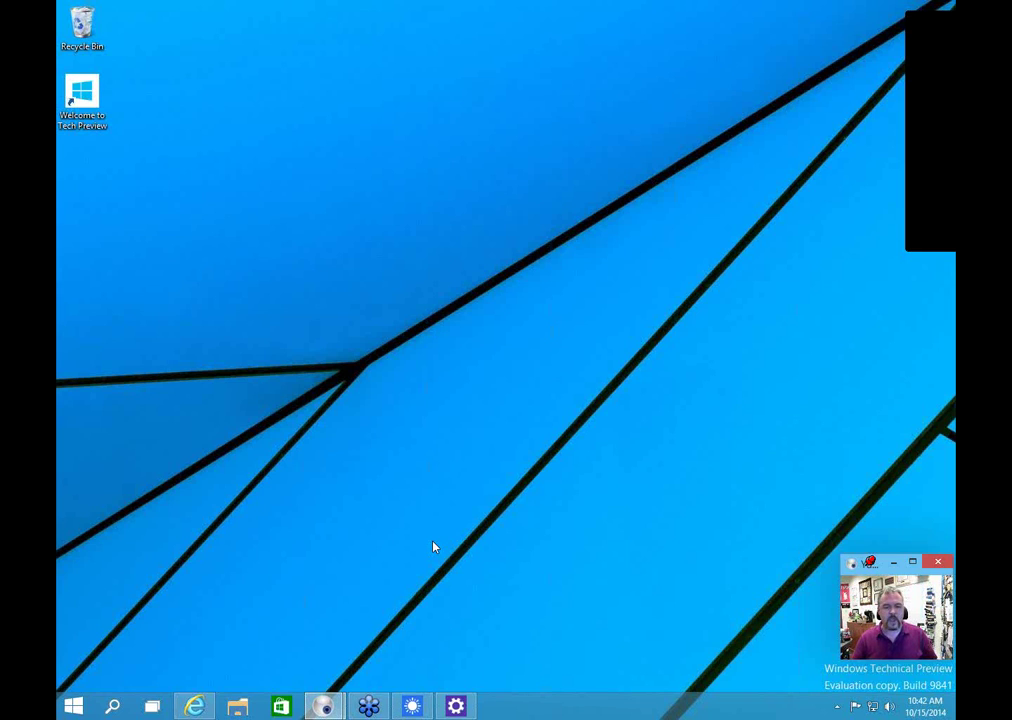
Step: Add a second virtual desktop in Task View and return to the first desktop
click(153, 707)
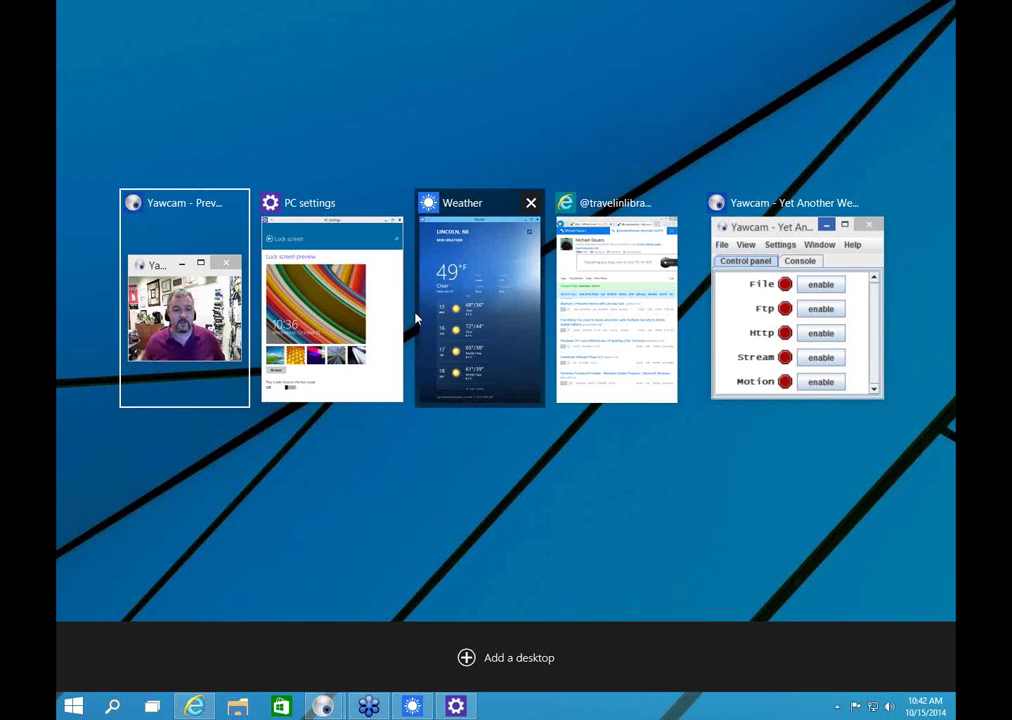
click(517, 662)
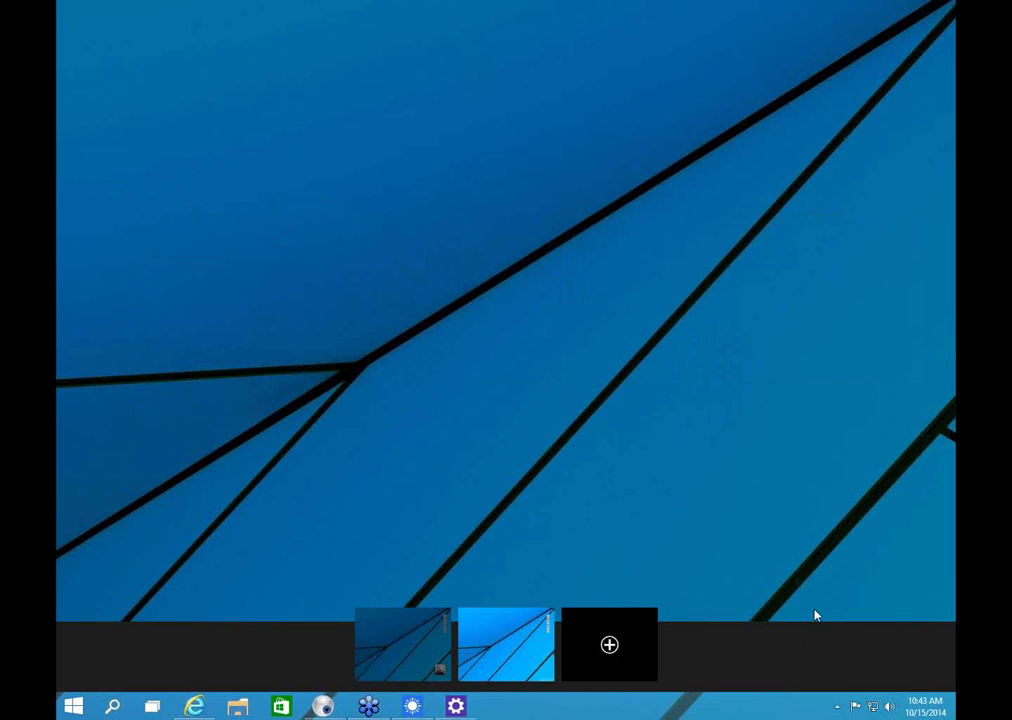
click(420, 655)
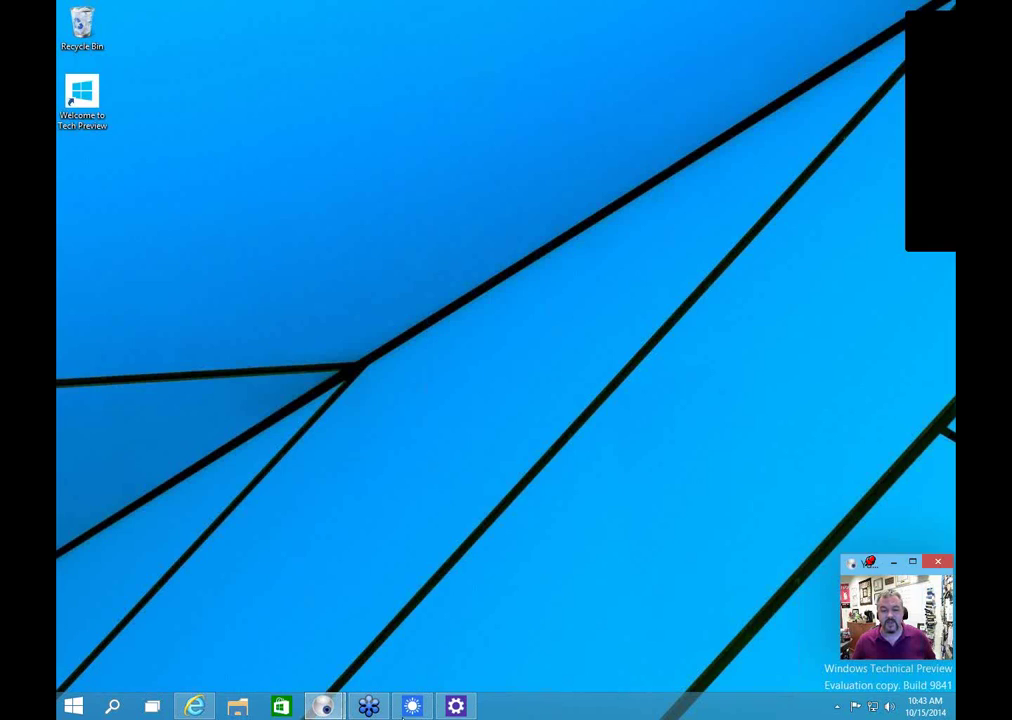
Step: Restore Weather and Internet Explorer on the first desktop, and unsnap Internet Explorer so it overlaps Weather's right side
click(413, 708)
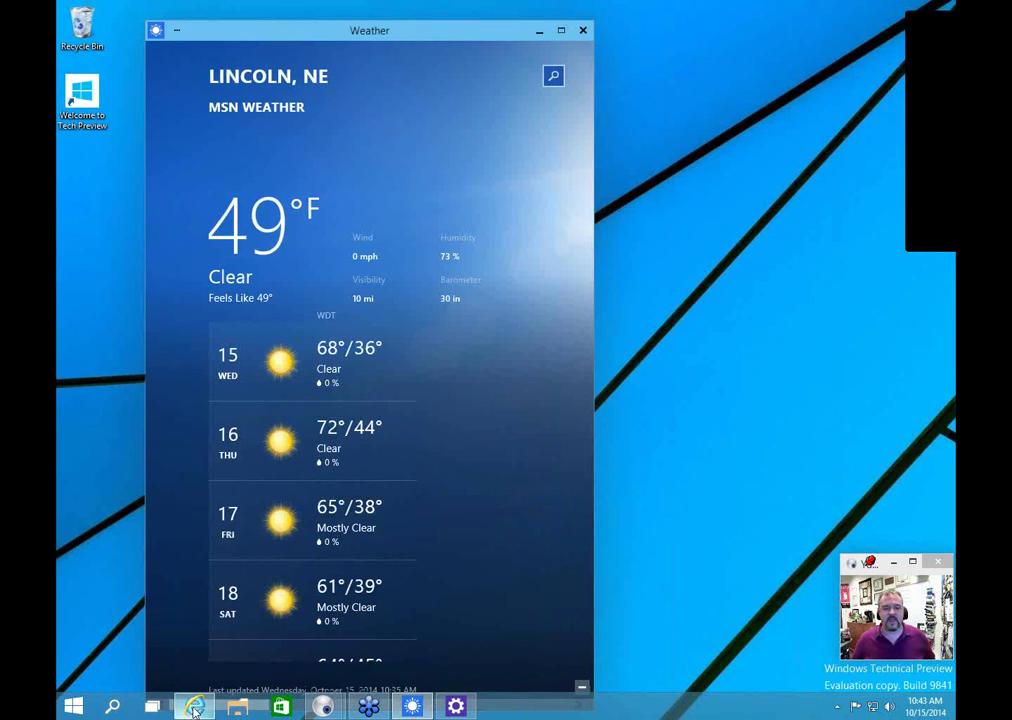
key(alt+Tab)
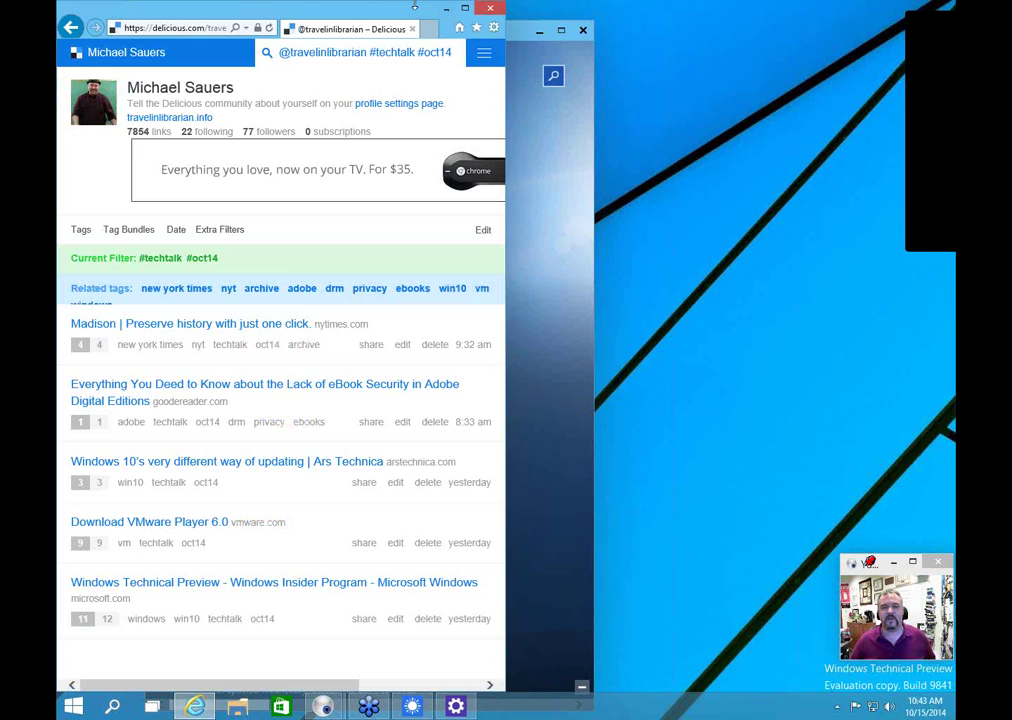
drag(376, 10, 741, 81)
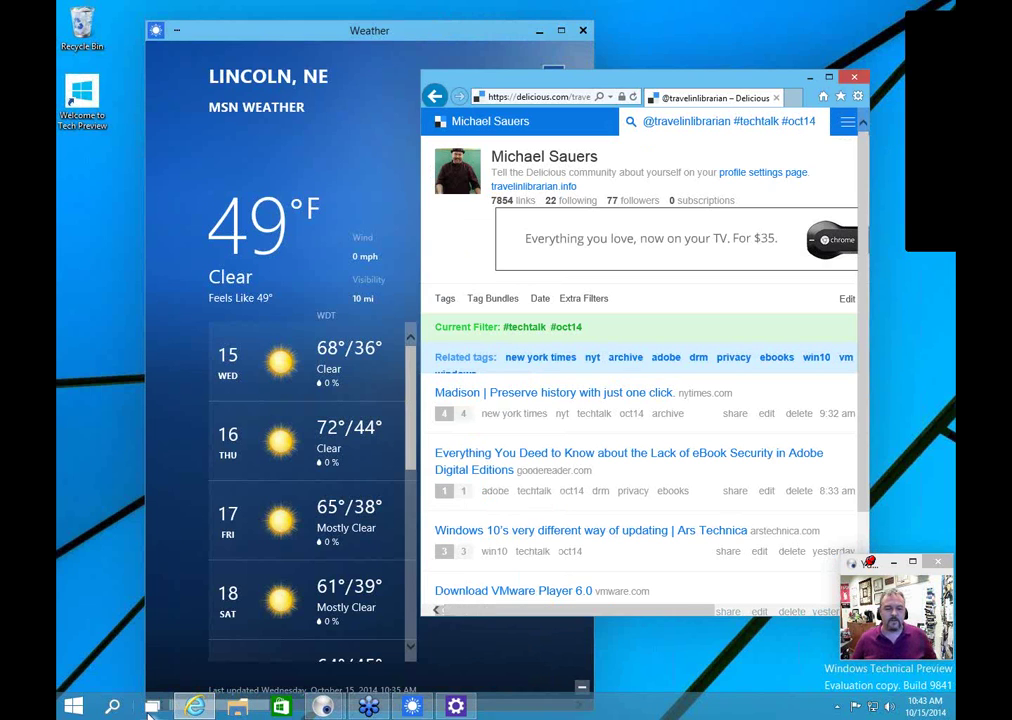
Step: Switch to the second desktop and launch the Store and Google Chrome there, finding Chrome by searching for "chrome"
key(super+Tab)
click(508, 668)
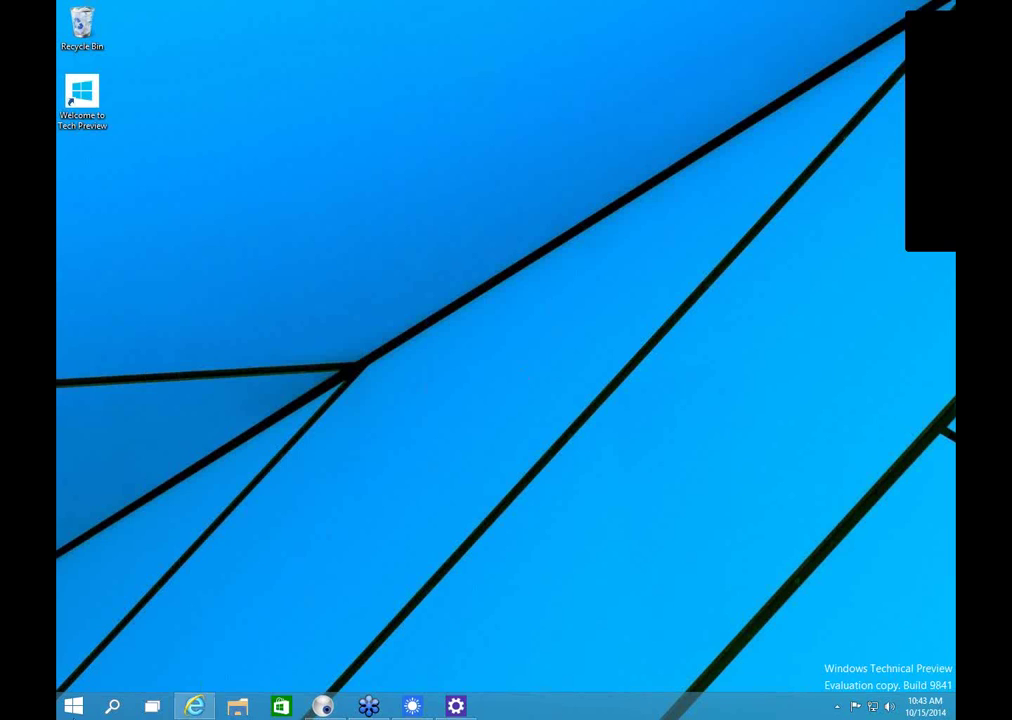
click(72, 707)
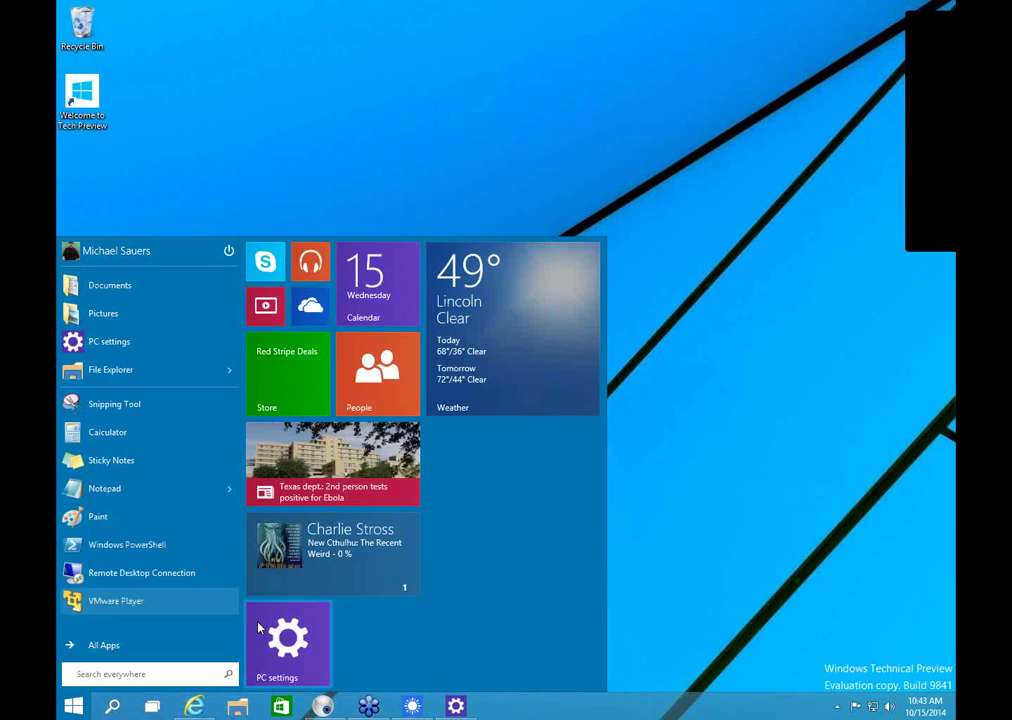
text(chrome)
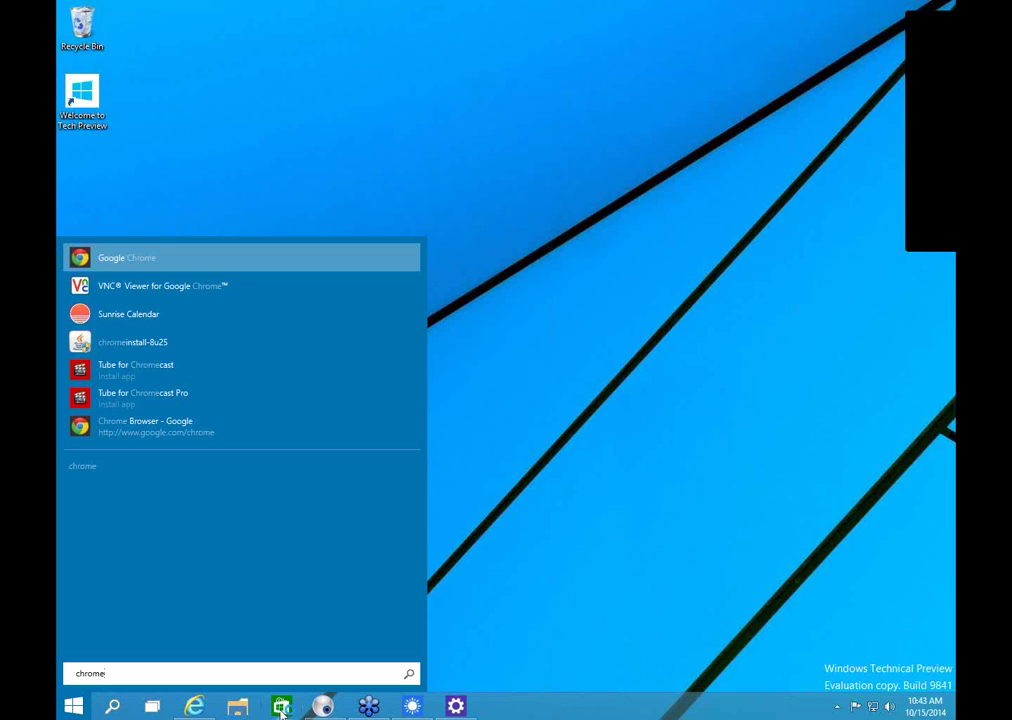
key(Return)
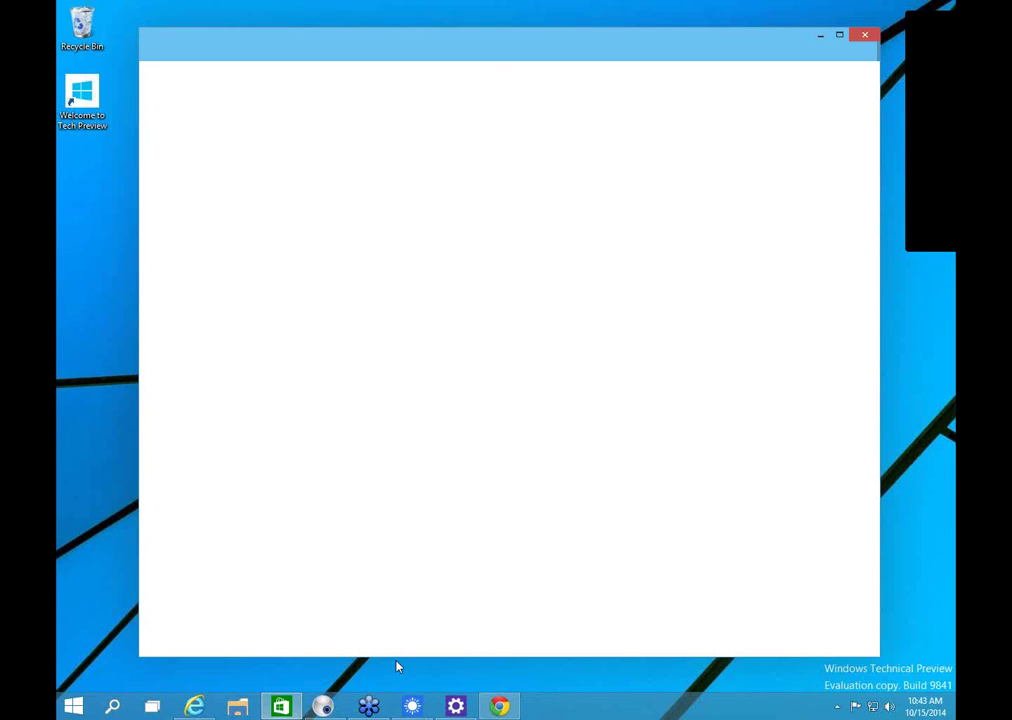
Step: Review the windows open on the second desktop in Task View and return to that desktop
key(super+Tab)
mouse_move(524, 670)
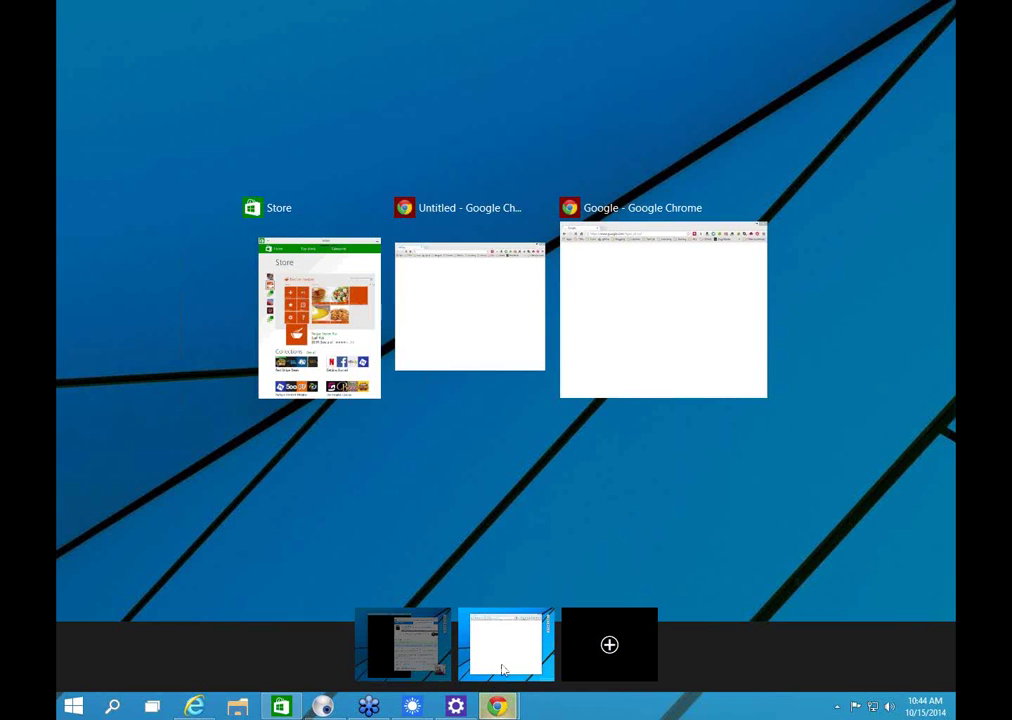
click(497, 651)
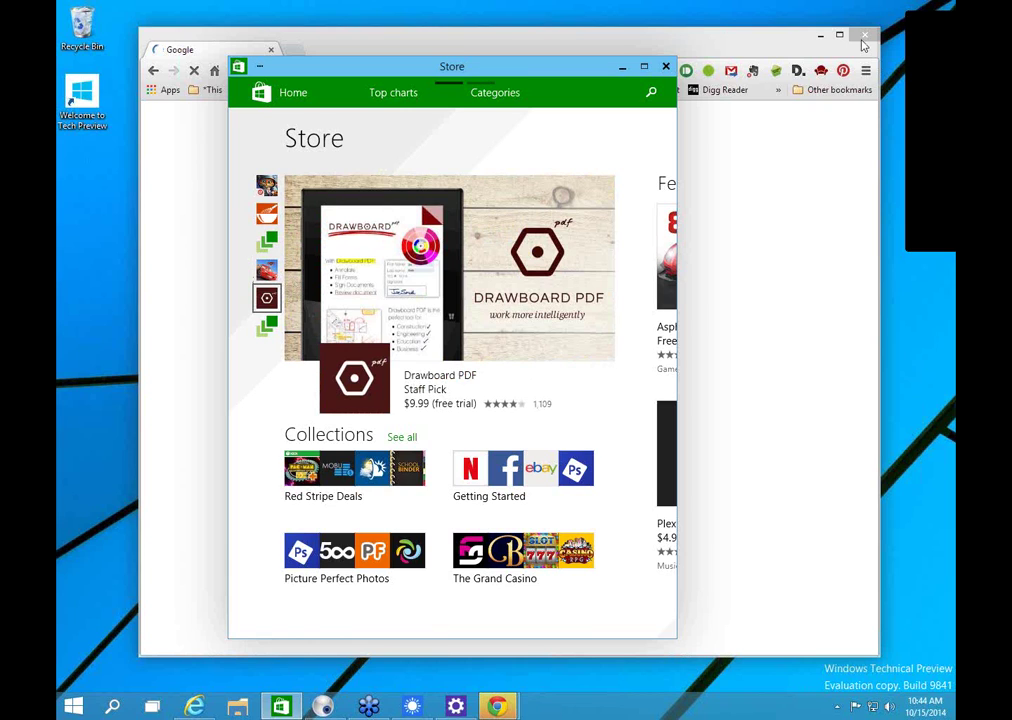
click(680, 108)
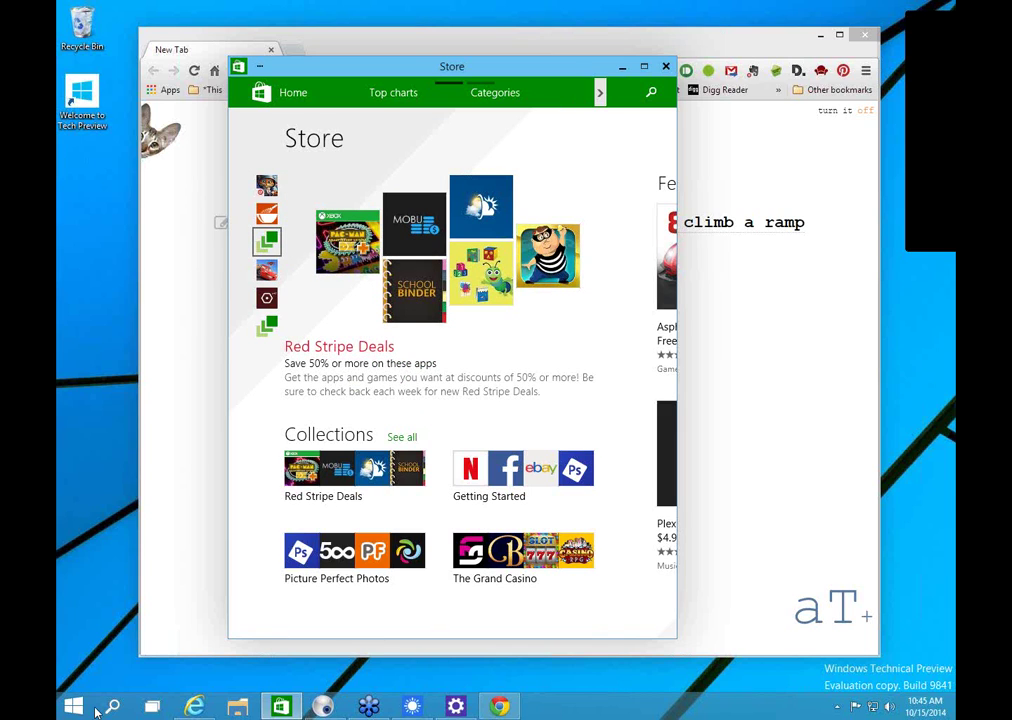
Step: Open and dismiss the Start menu on the second desktop, and switch to the first desktop through Task View
click(80, 708)
click(80, 708)
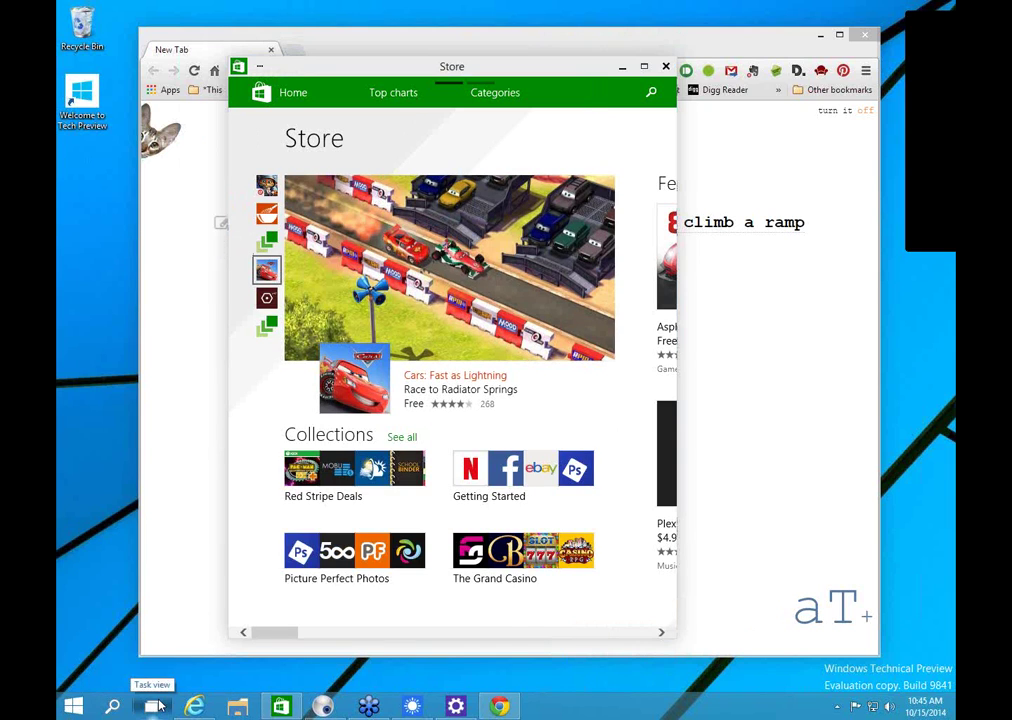
click(154, 706)
click(395, 647)
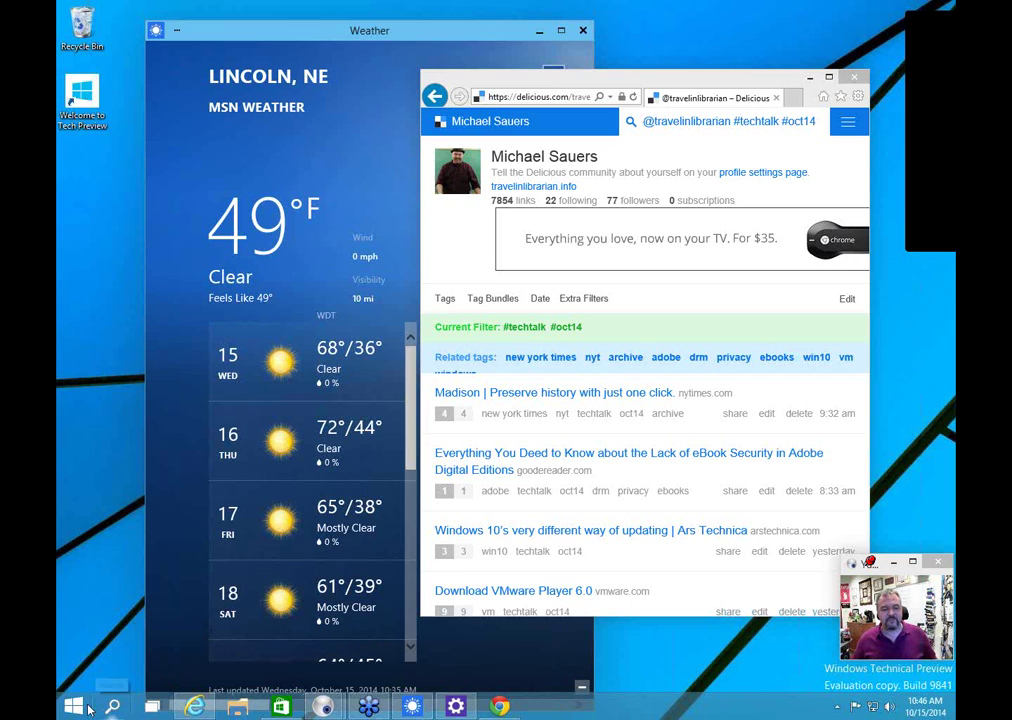
Step: Compare the windows held by each desktop in Task View and return to the first desktop
click(153, 707)
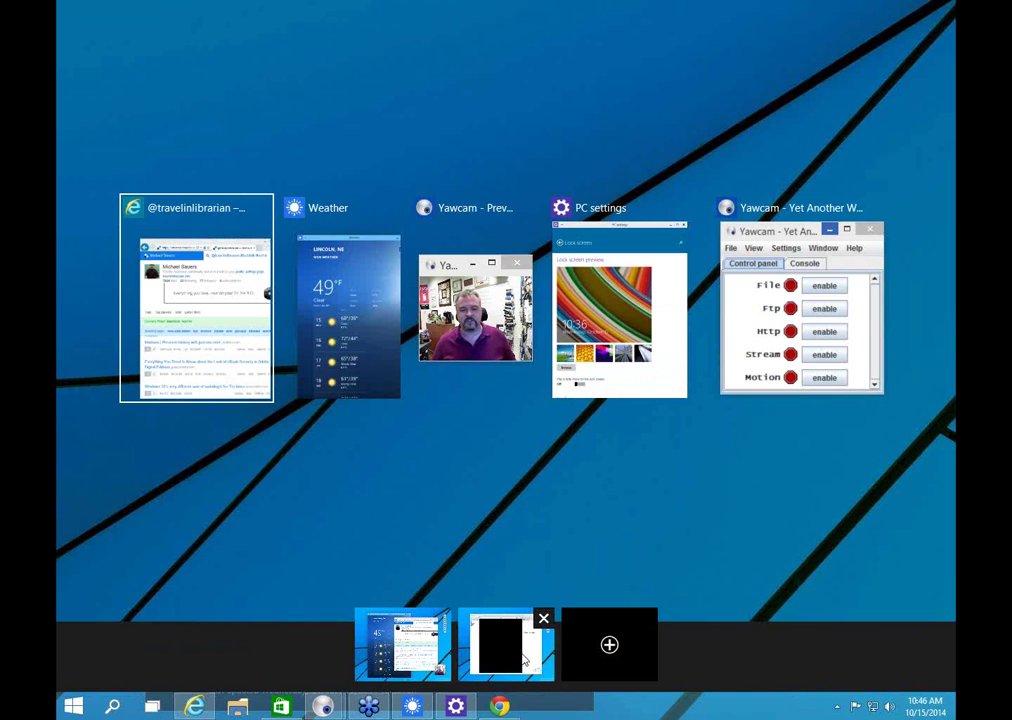
click(524, 658)
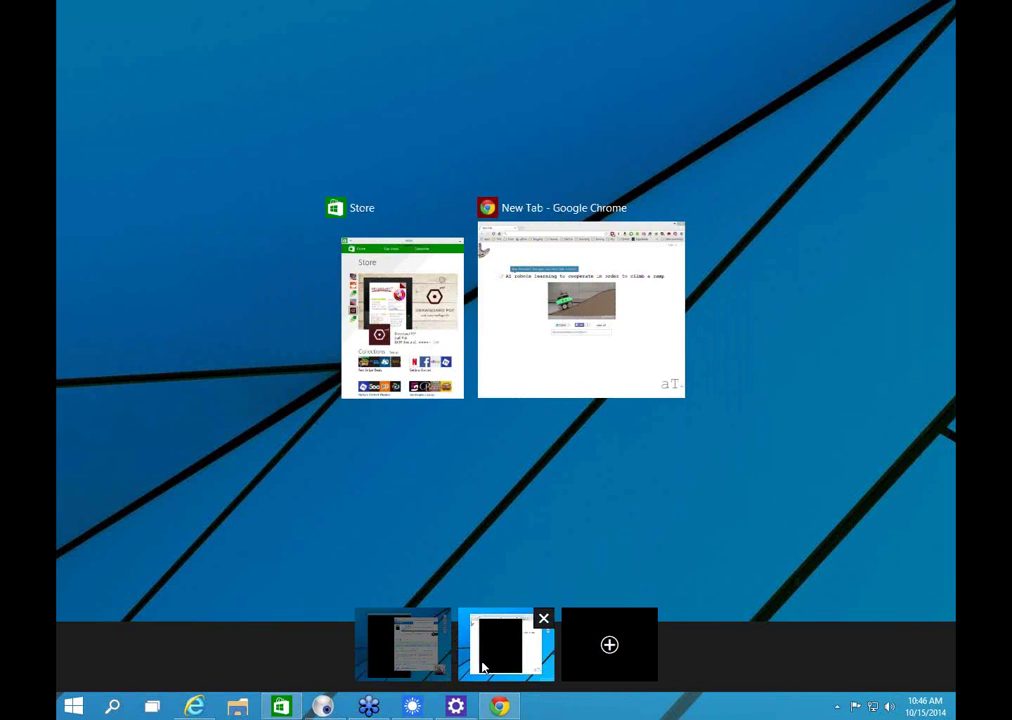
mouse_move(403, 645)
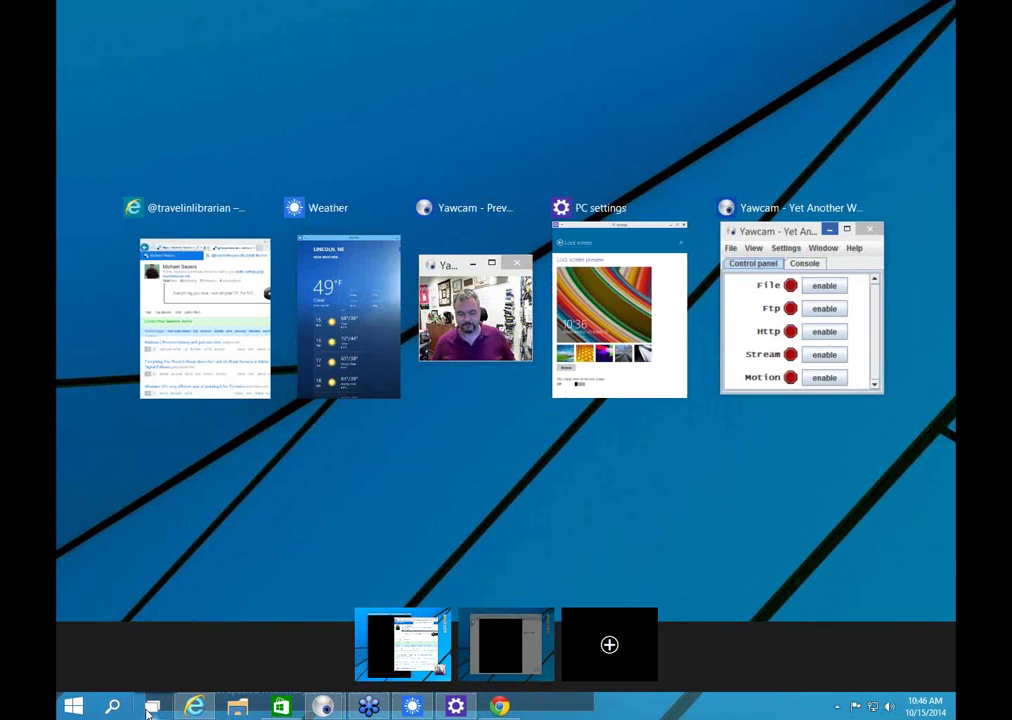
click(373, 665)
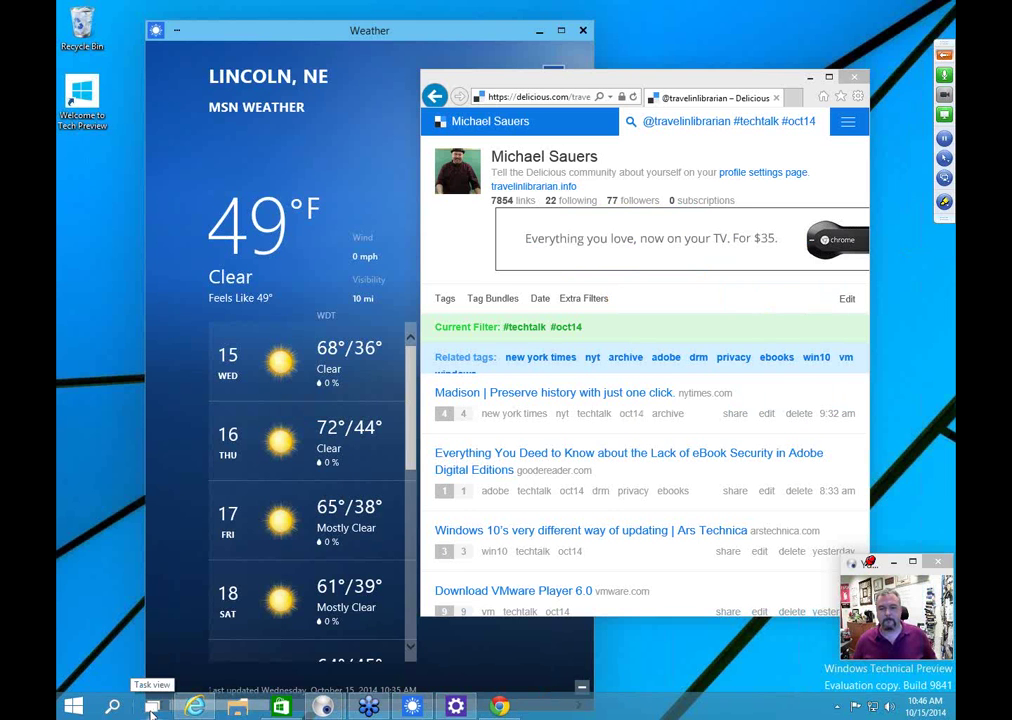
click(152, 707)
click(152, 707)
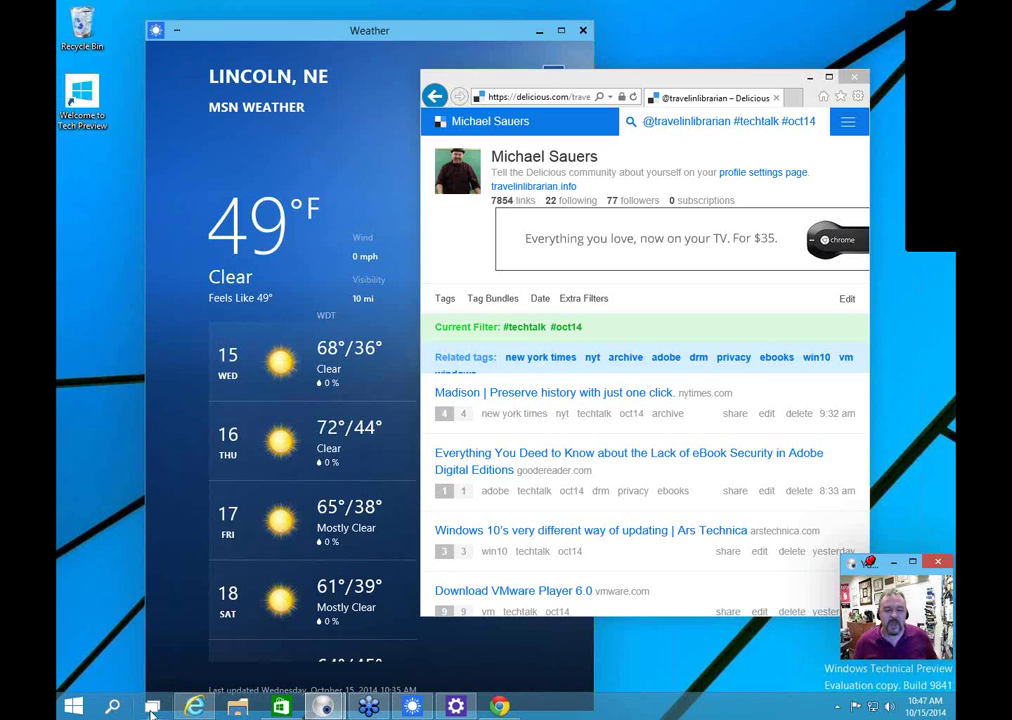
Step: Remove the second desktop in Task View and close the Store and Chrome windows carried over to the first desktop
click(152, 707)
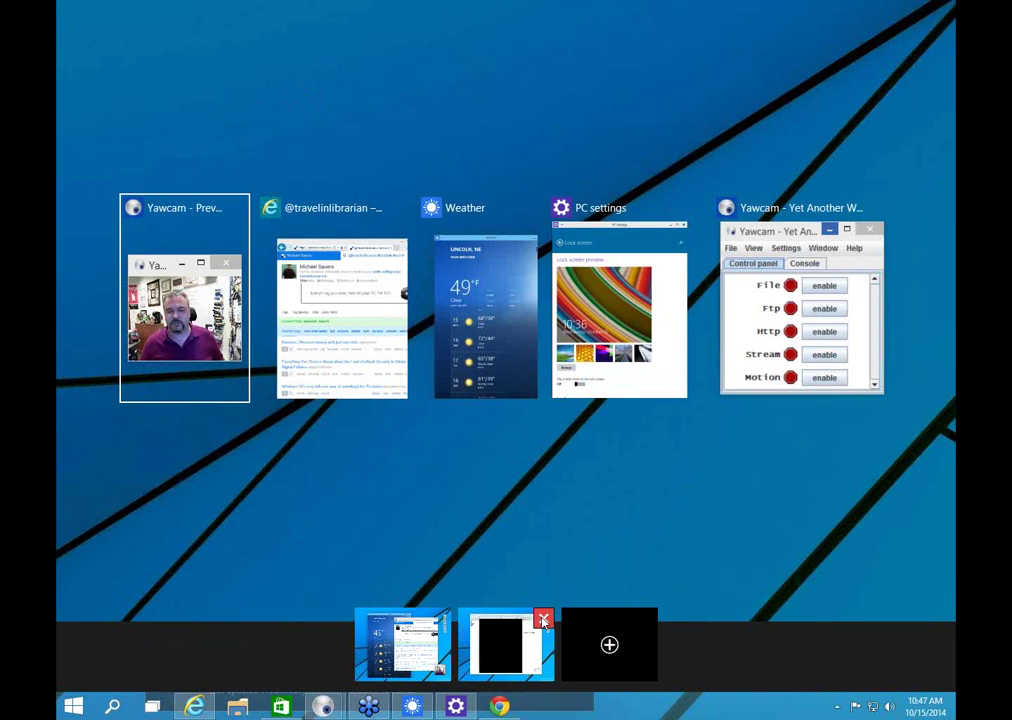
mouse_move(529, 648)
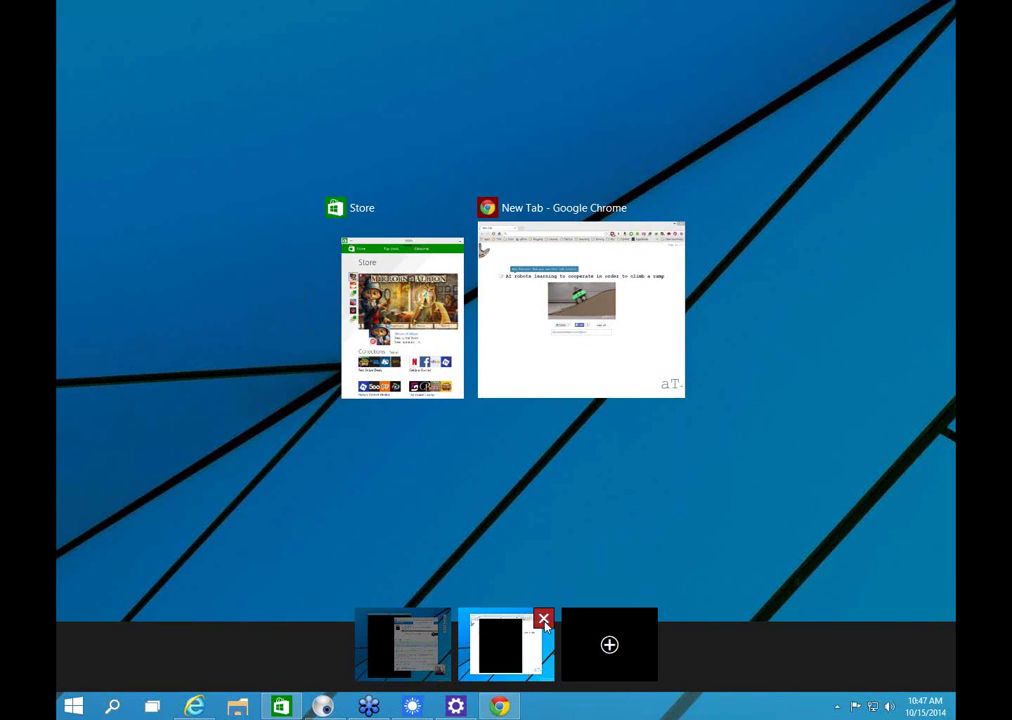
click(543, 620)
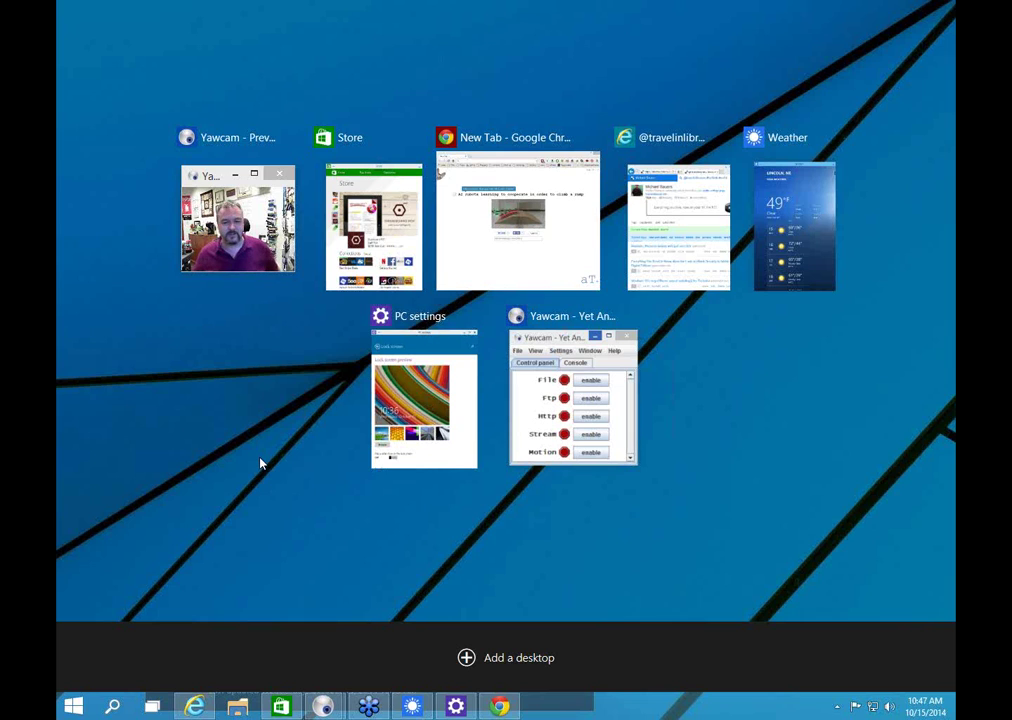
click(152, 708)
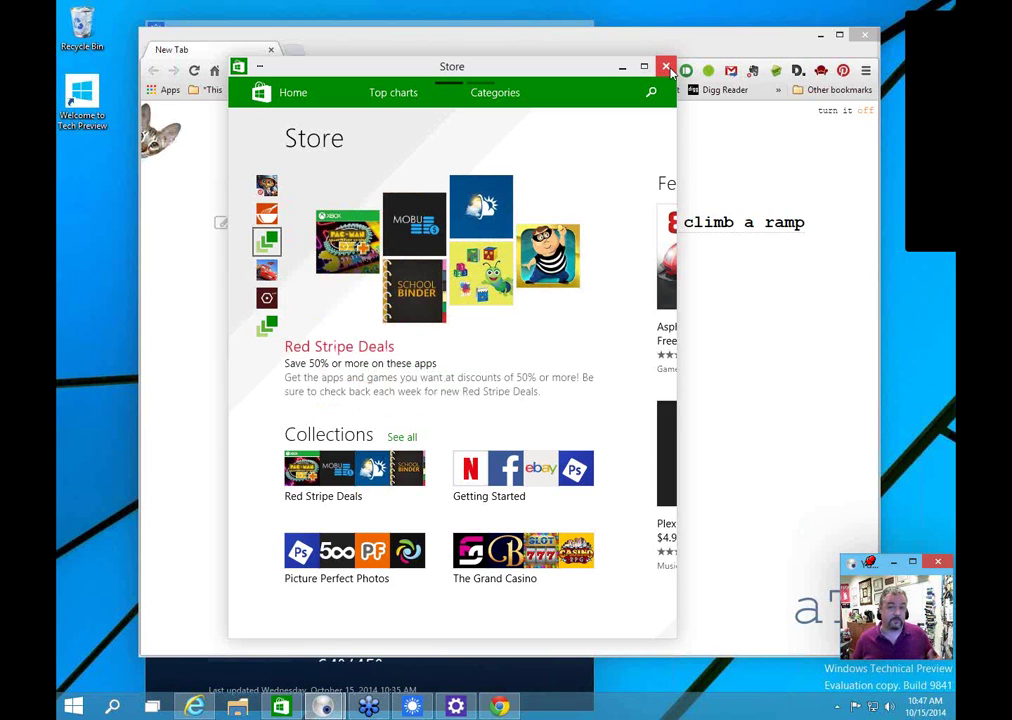
click(666, 67)
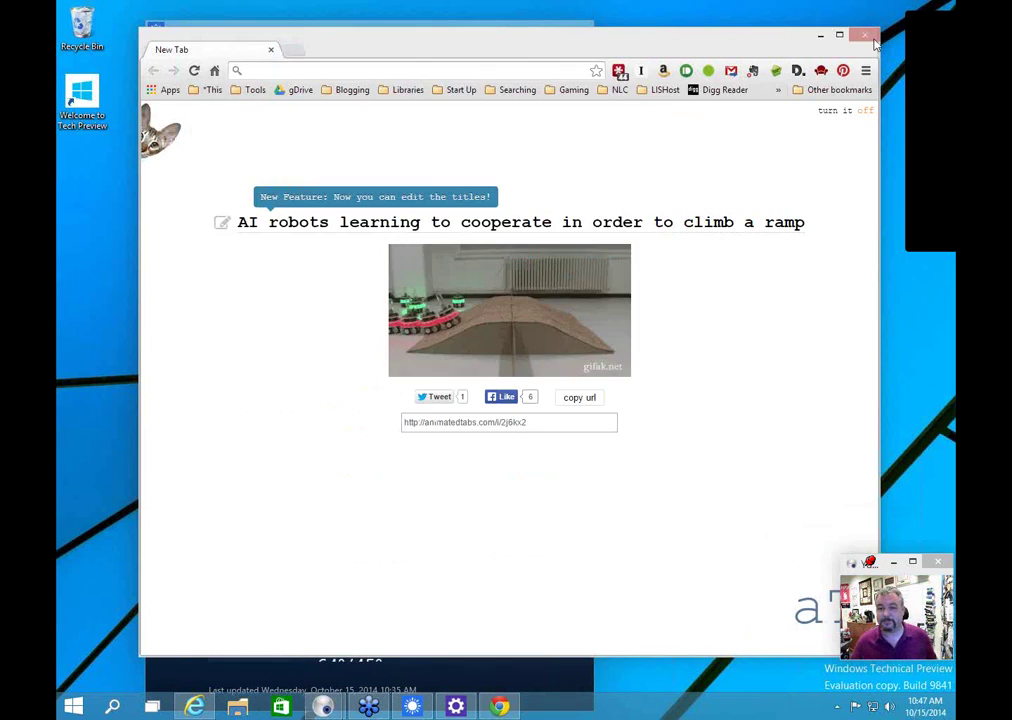
key(alt+F4)
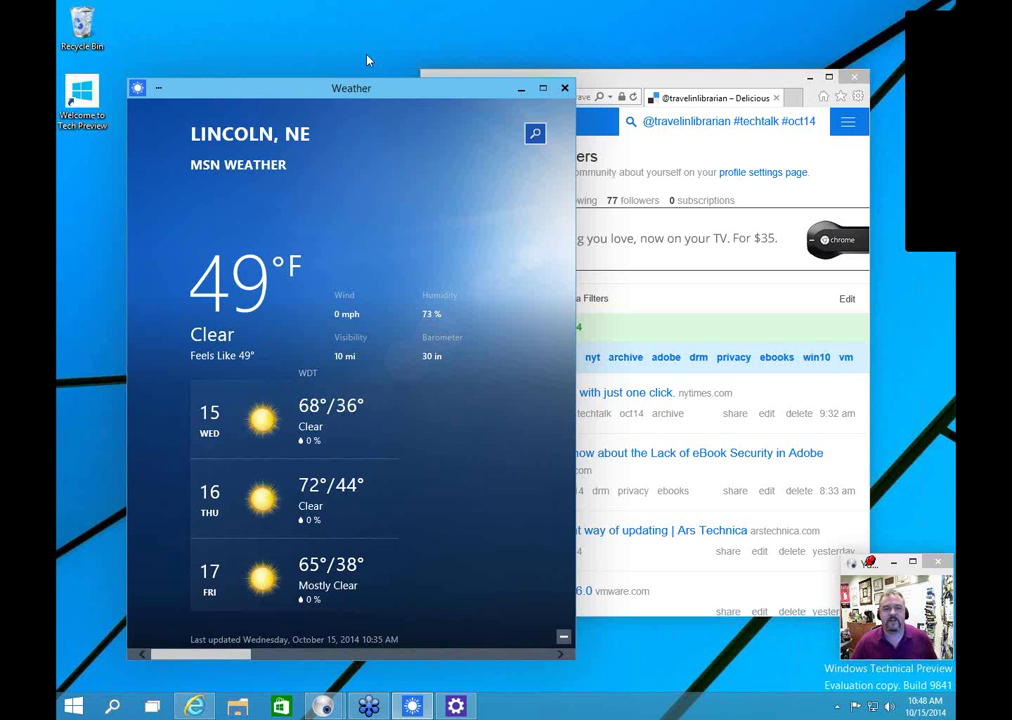
Step: Move Weather higher on the desktop and place the Internet Explorer window overlapping on top of it
drag(367, 88, 367, 44)
drag(588, 88, 393, 84)
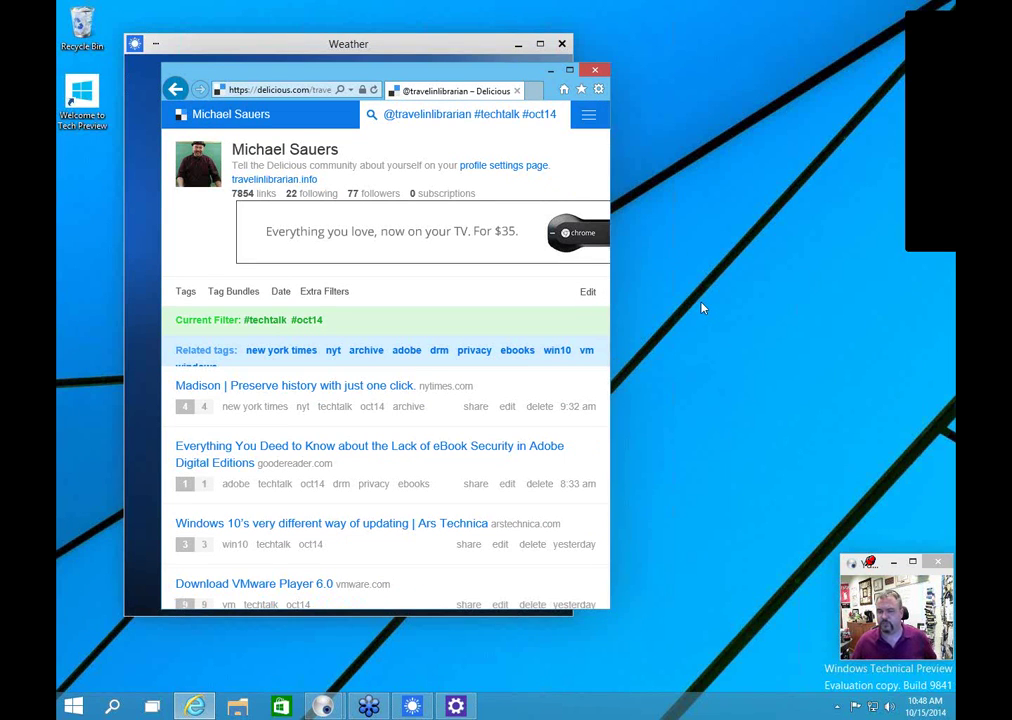
drag(432, 66, 471, 91)
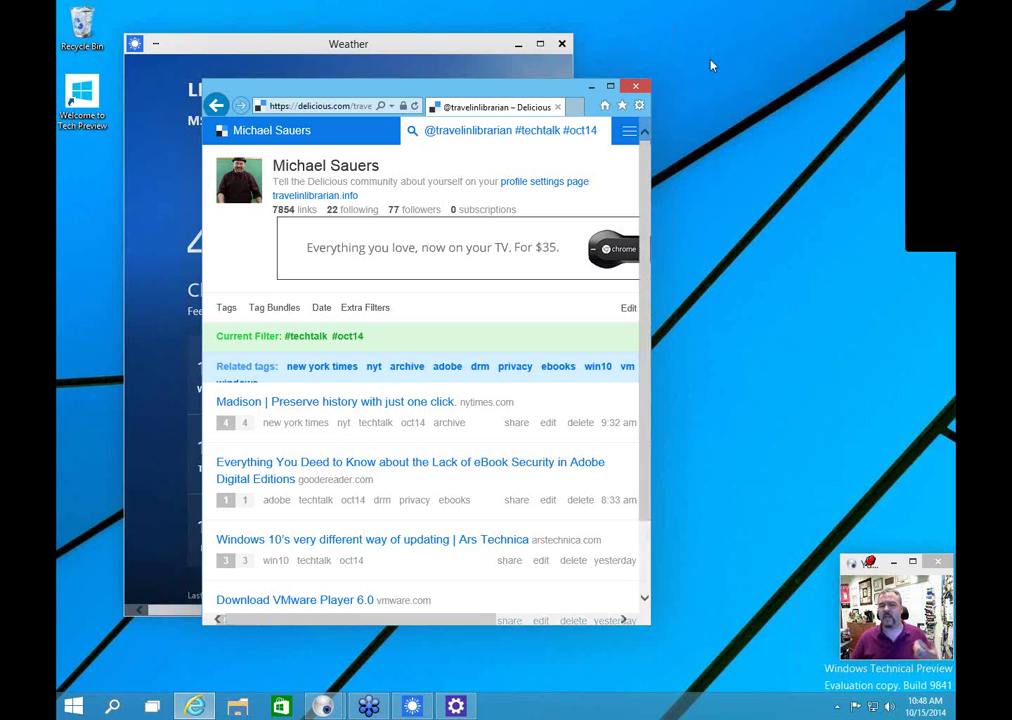
Step: Inspect the context menus of the Internet Explorer title bar and the desktop, including the View and Sort by options
right_click(544, 92)
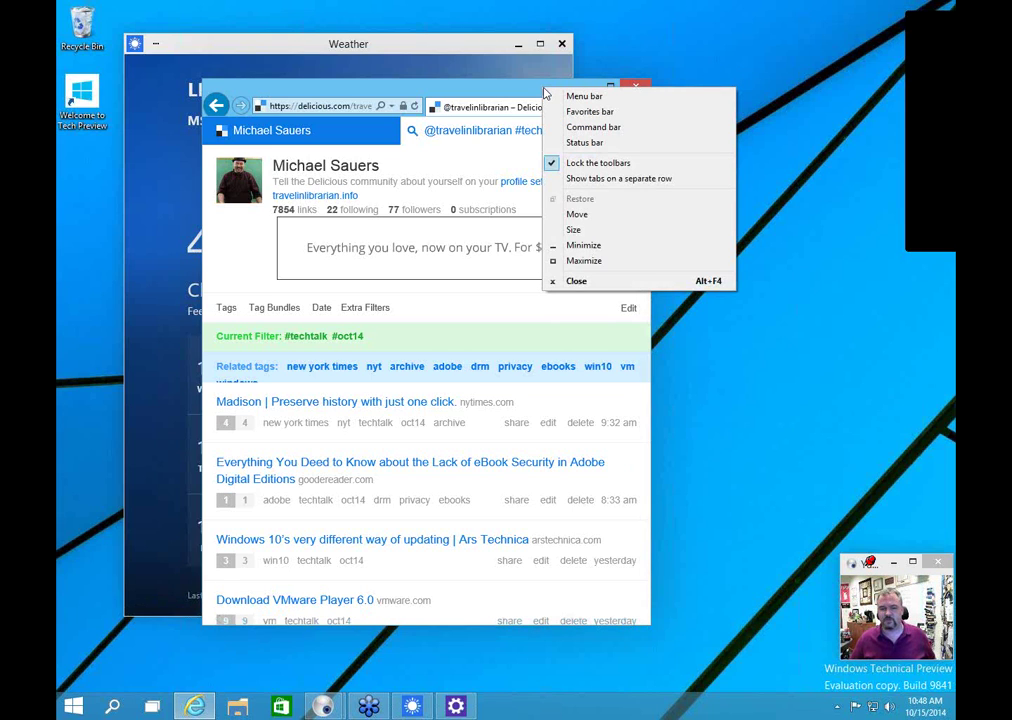
right_click(644, 46)
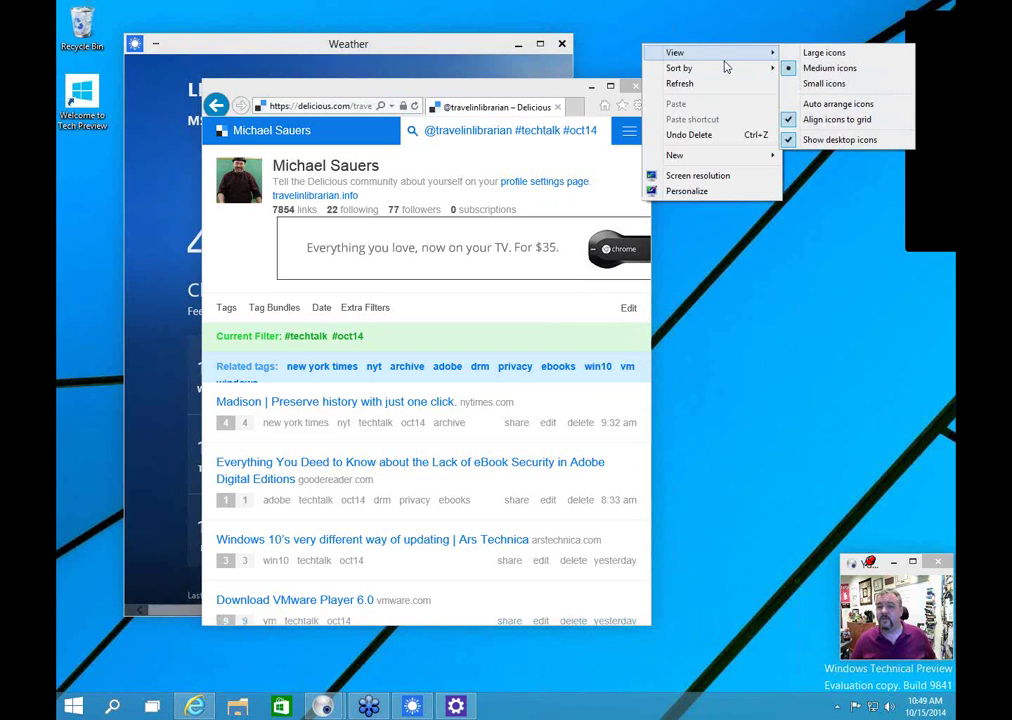
mouse_move(727, 71)
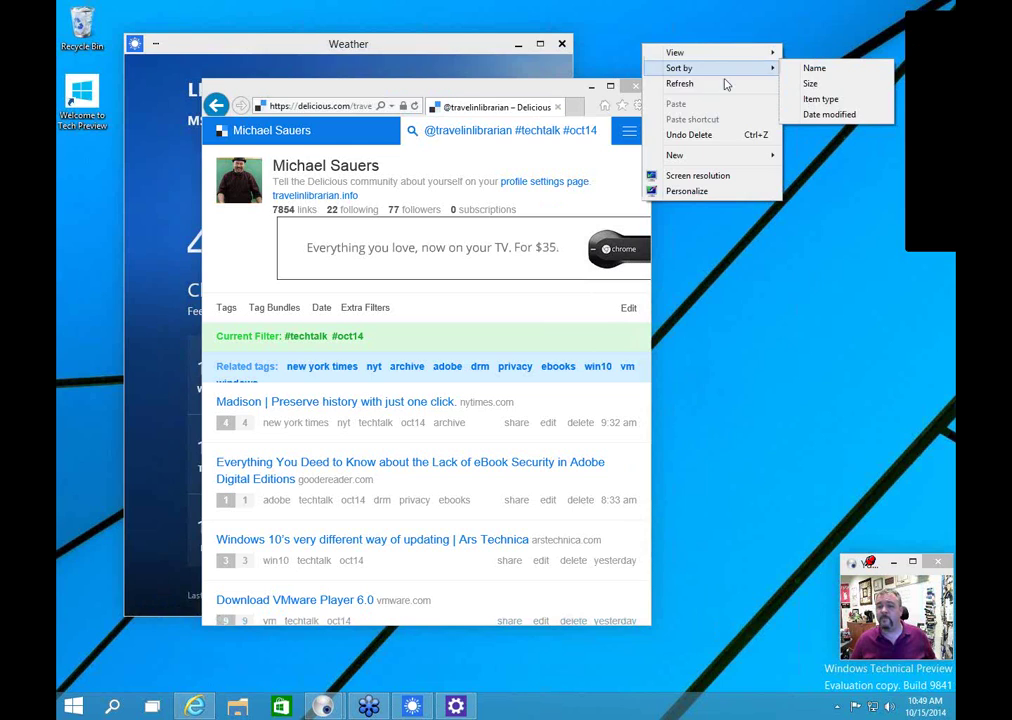
click(716, 231)
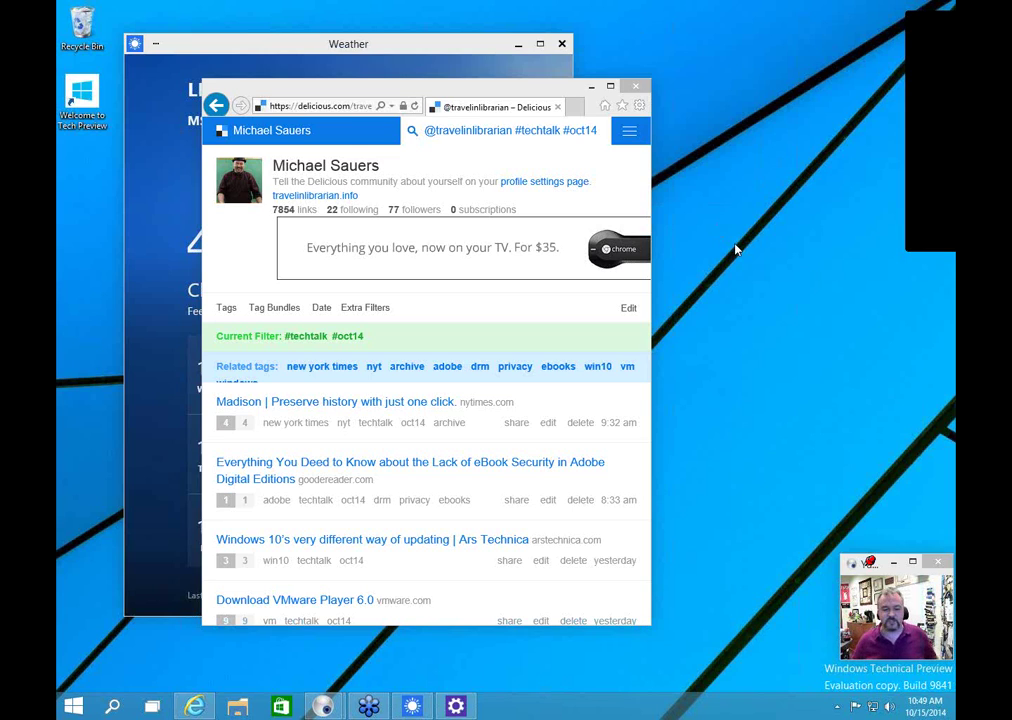
Step: Minimize the Internet Explorer window and close Weather and PC settings
click(591, 86)
click(561, 43)
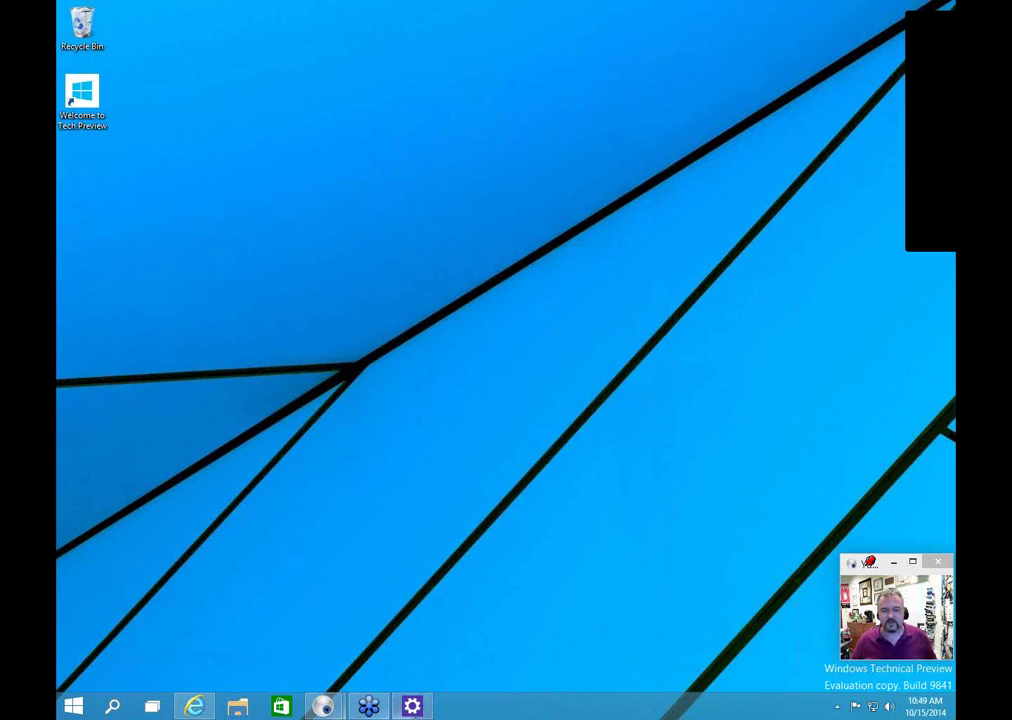
right_click(412, 706)
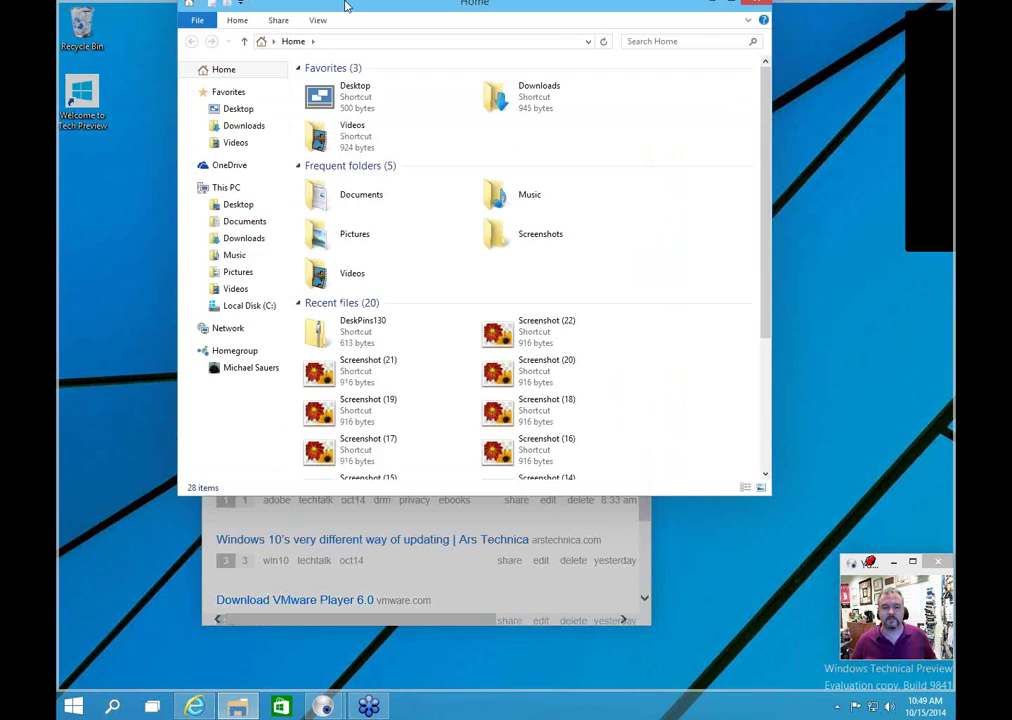
Step: Move the File Explorer Home window sideways and slightly down so its whole title bar is on screen
drag(452, 5, 527, 5)
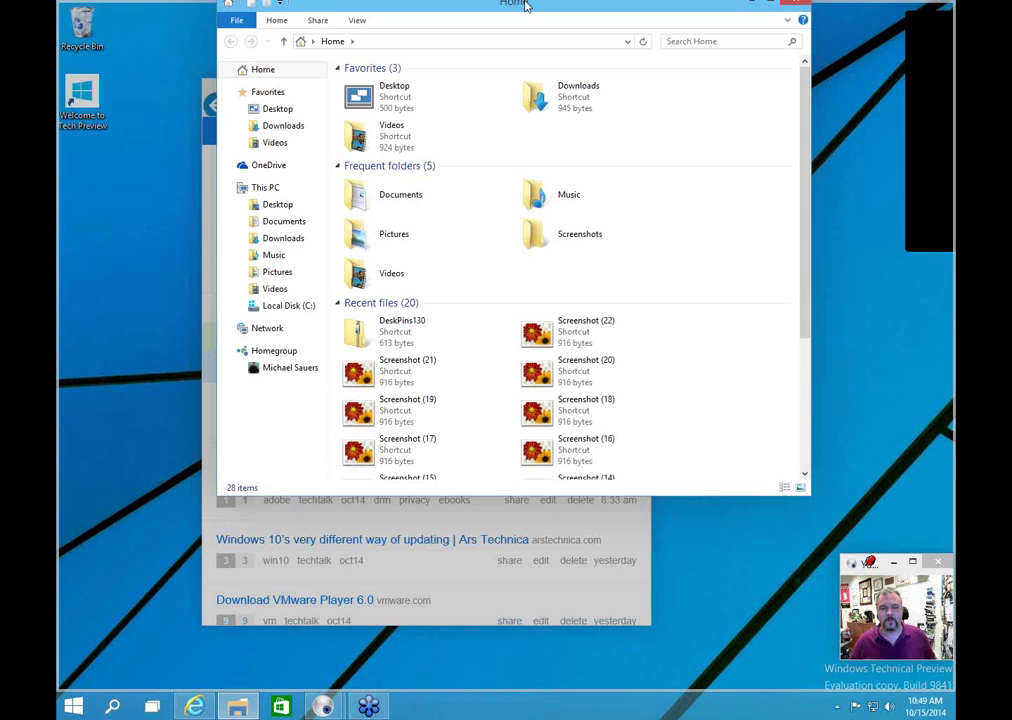
drag(514, 3, 538, 11)
double_click(538, 11)
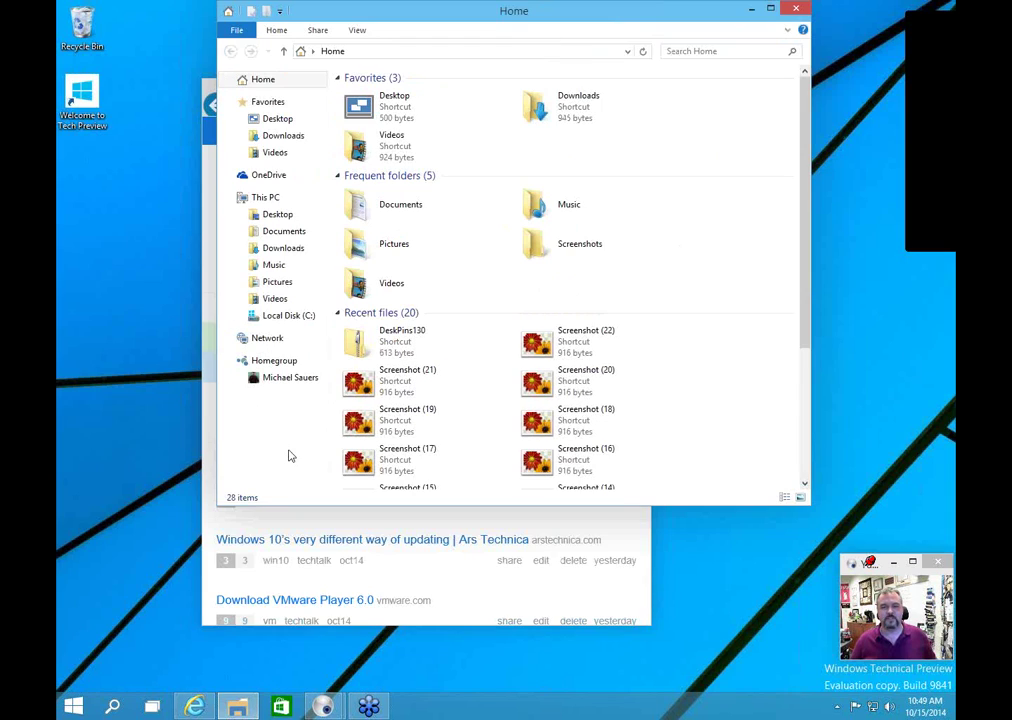
Step: Bring Internet Explorer in front of File Explorer, widen and reposition its window, and minimize it
click(200, 455)
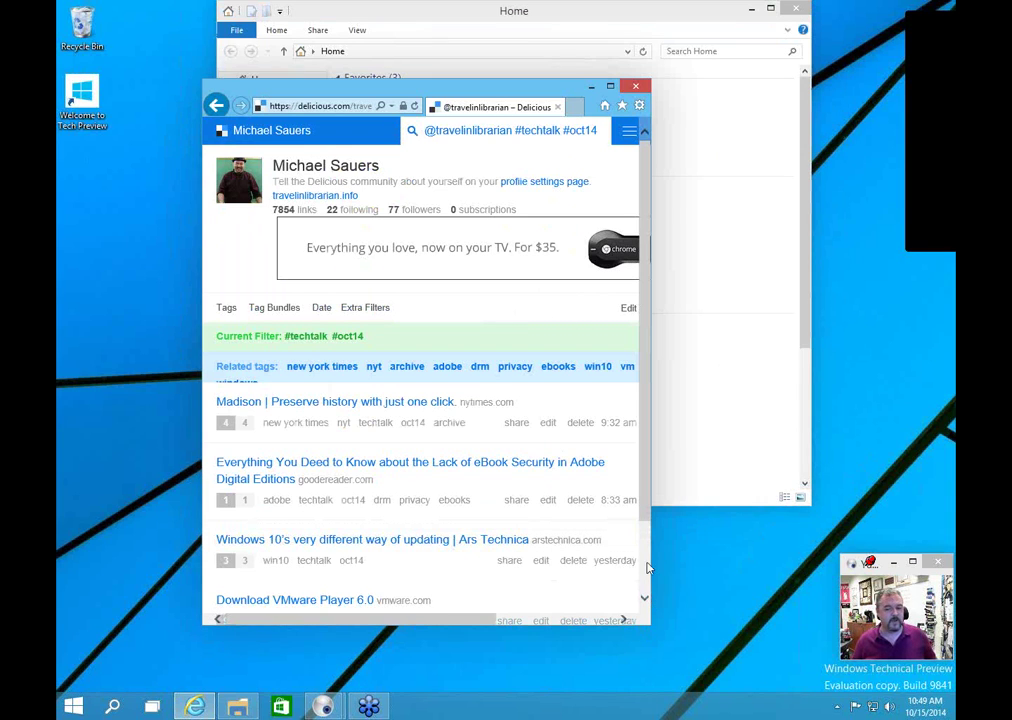
drag(813, 555, 858, 555)
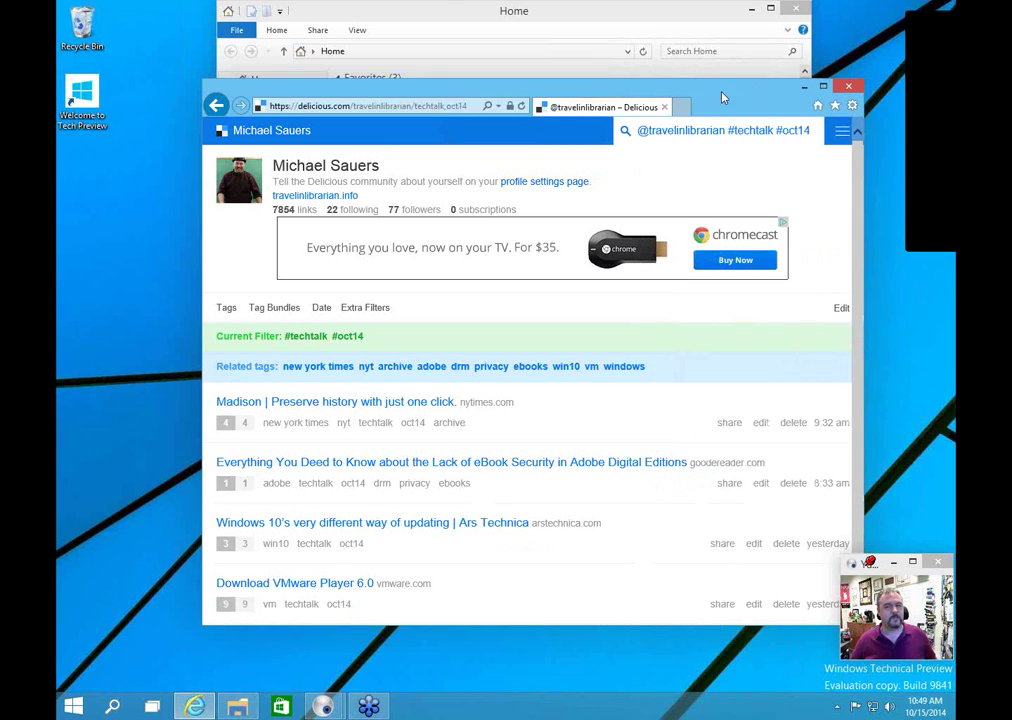
drag(685, 102, 672, 121)
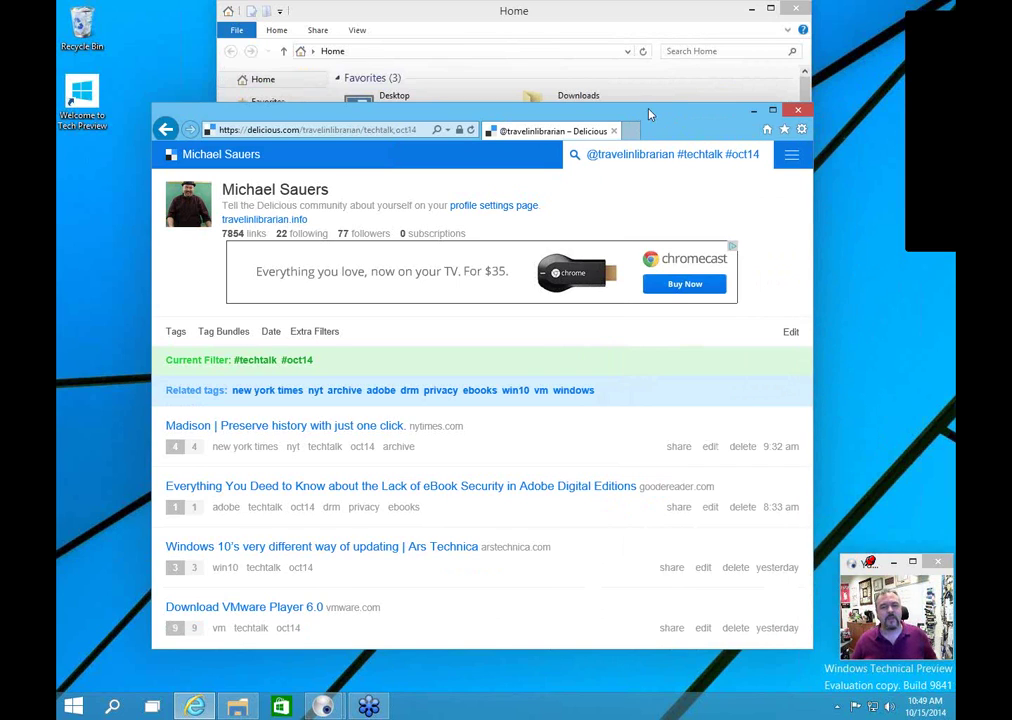
drag(648, 106, 648, 75)
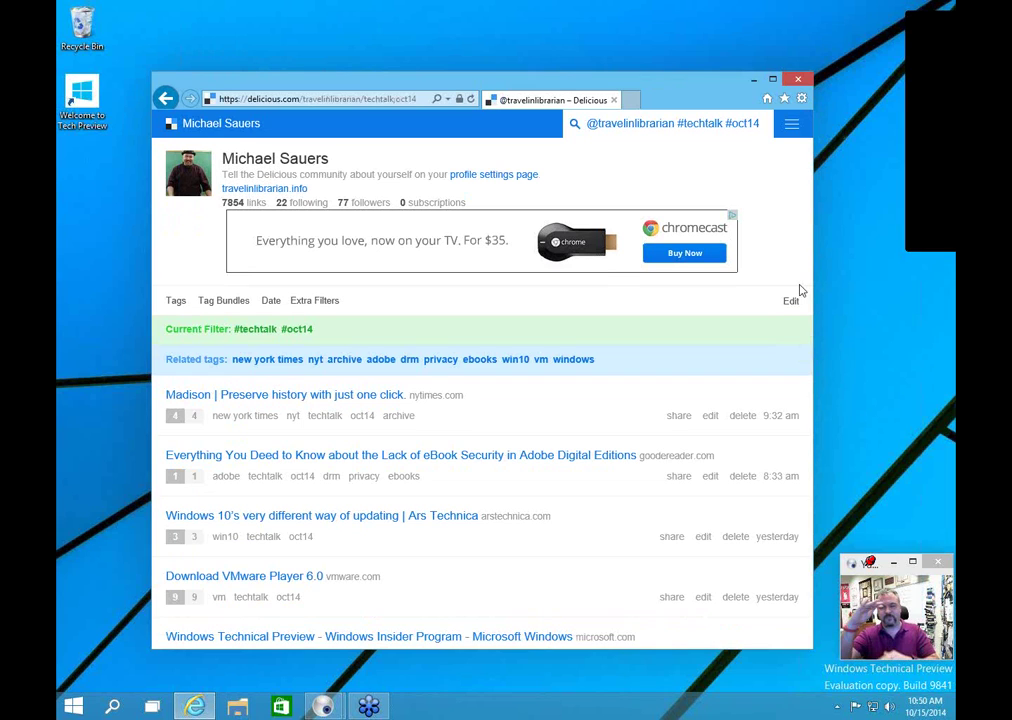
drag(683, 92, 691, 71)
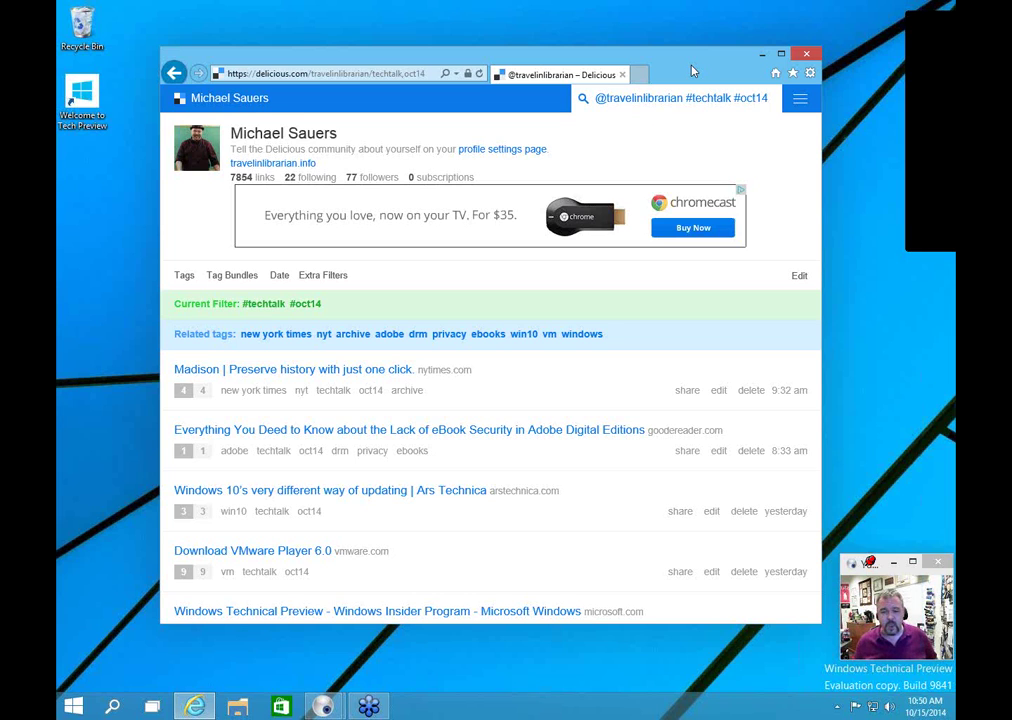
click(763, 54)
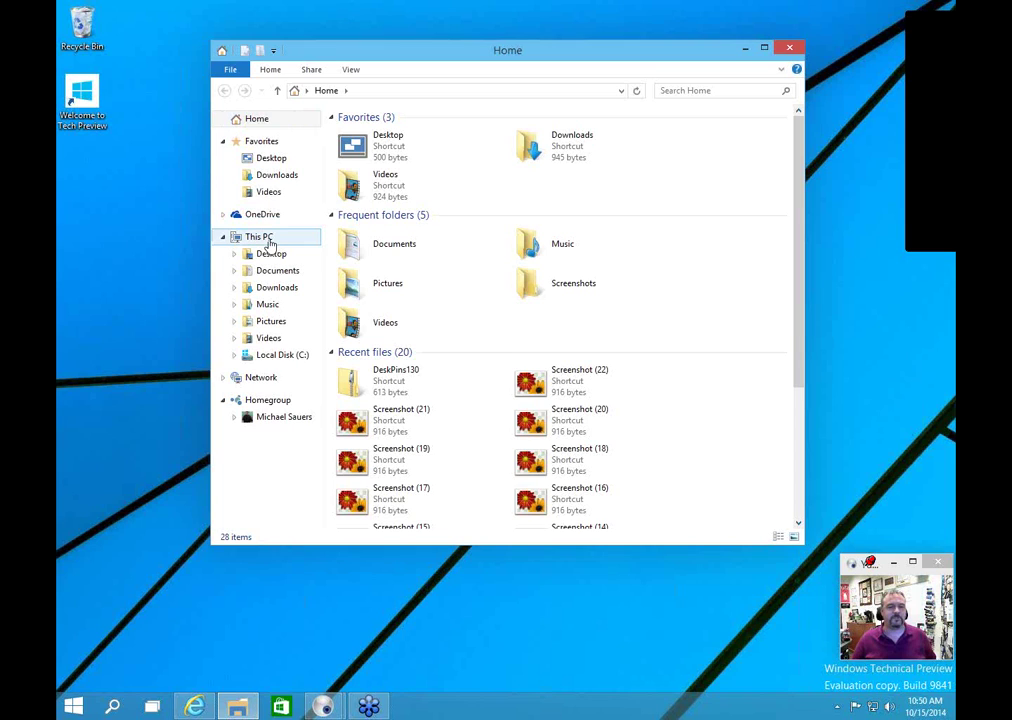
Step: Add the Screenshots folder from the frequent folders in File Explorer's Home view to Favorites
click(262, 121)
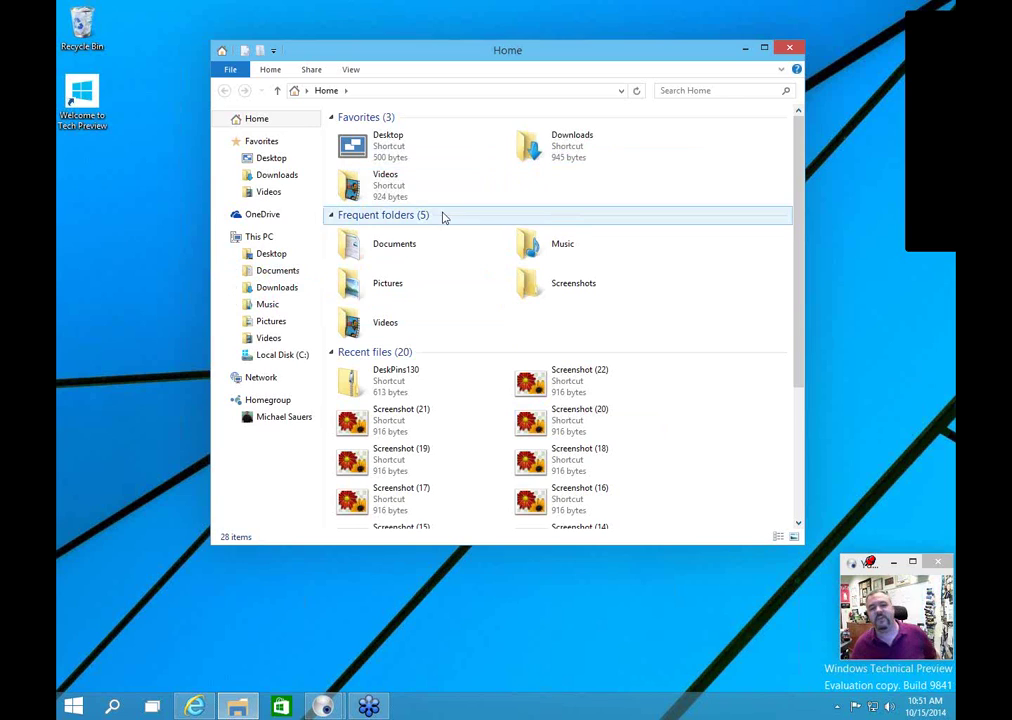
right_click(535, 293)
click(607, 330)
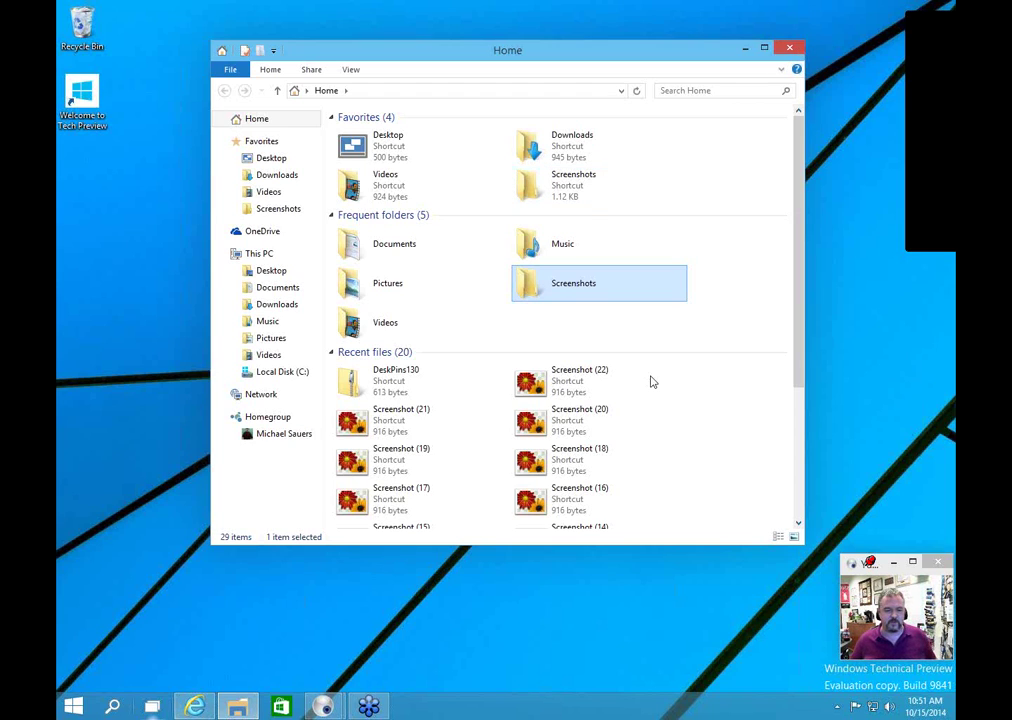
Step: Search from the taskbar for "library", open the OverDrive app from the results, and close it
click(73, 706)
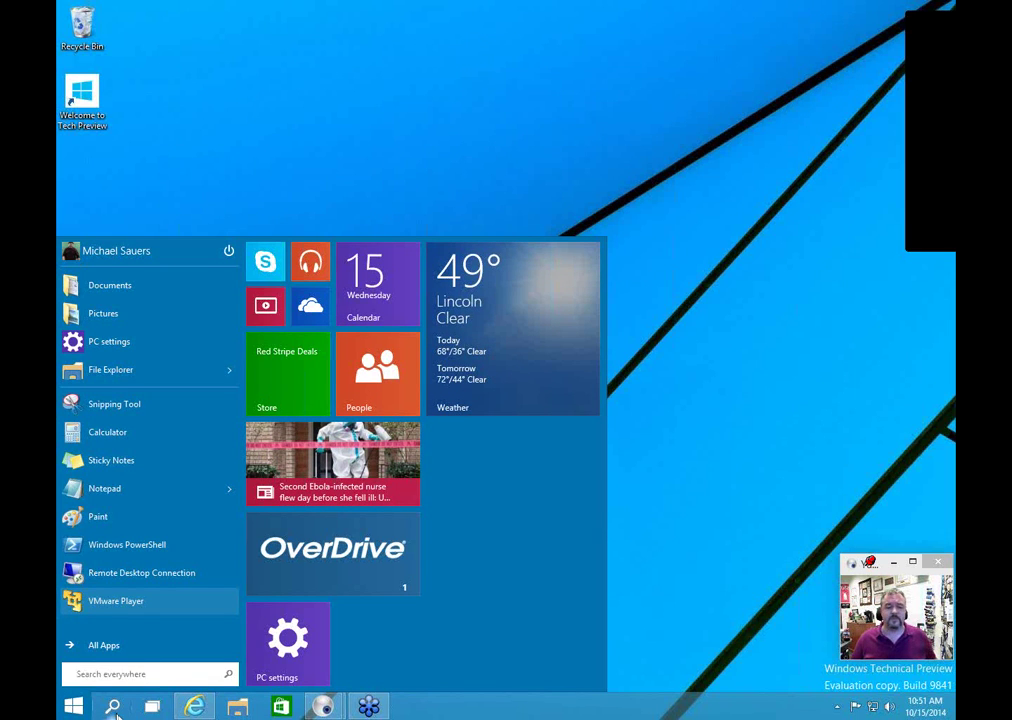
click(673, 596)
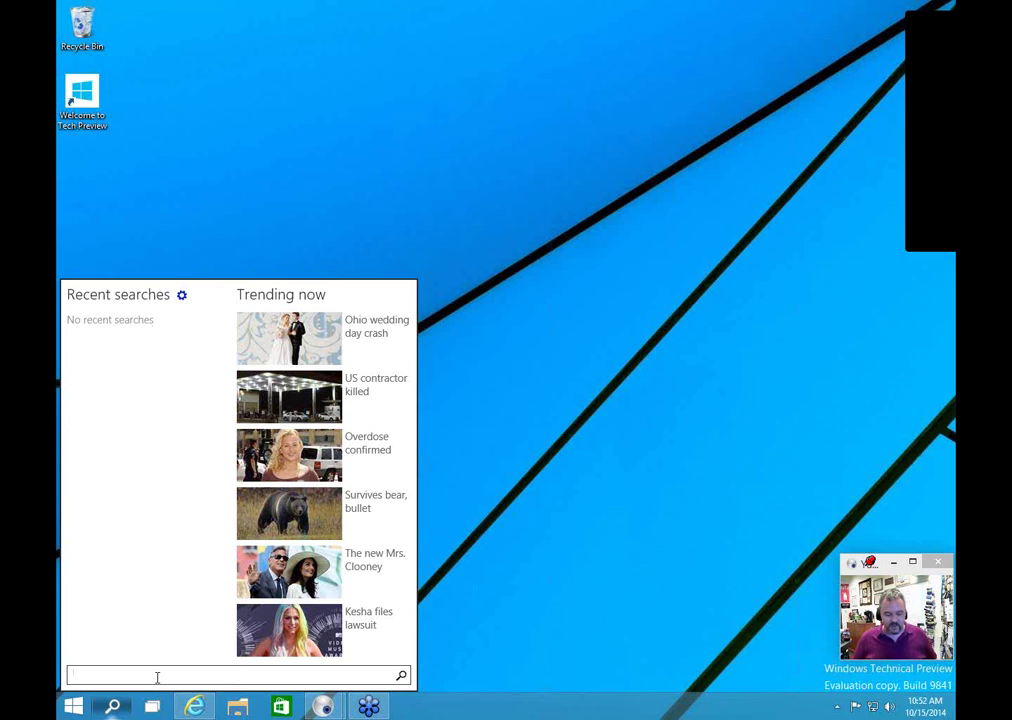
text(library)
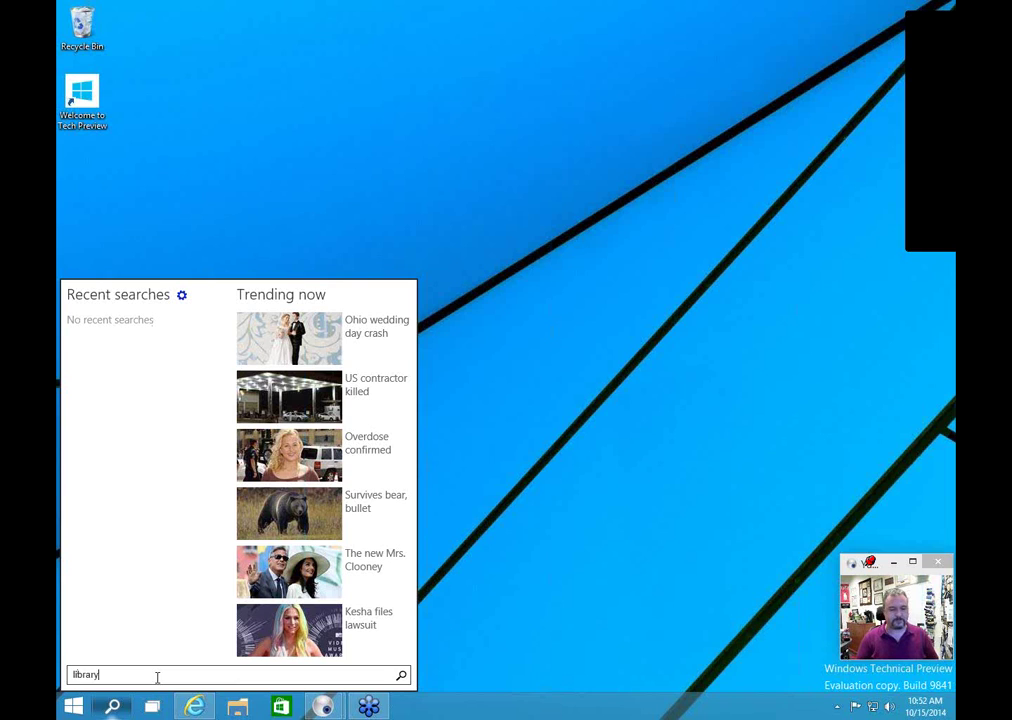
key(Return)
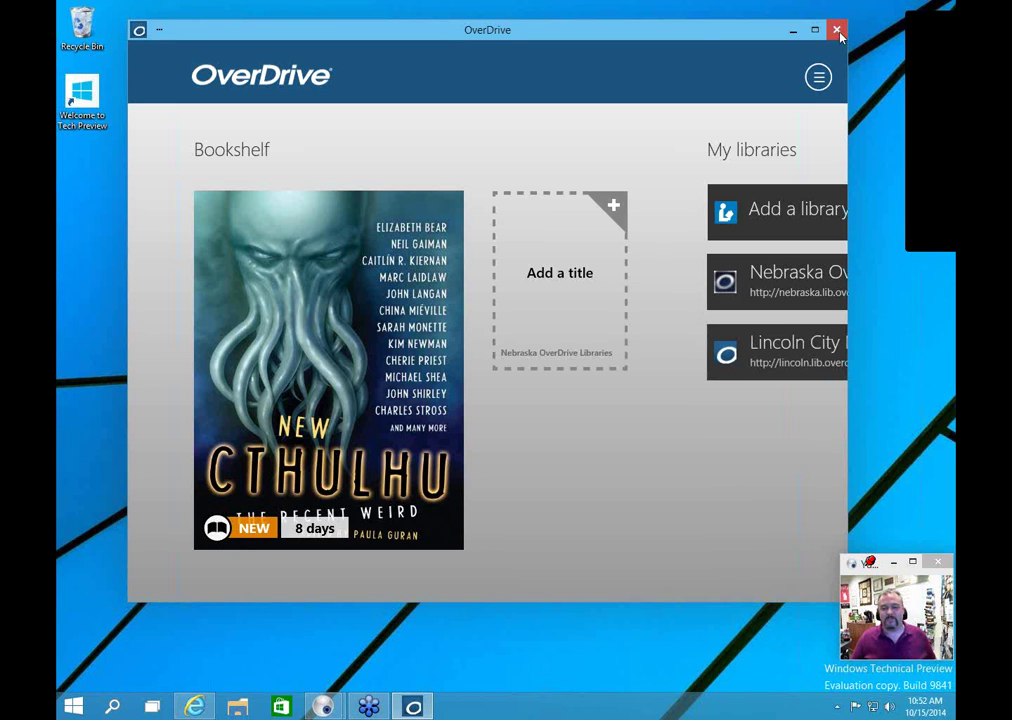
click(838, 31)
Step: Rerun the recent search "nebraska library commission", view the web results, and close the Search window
key(super)
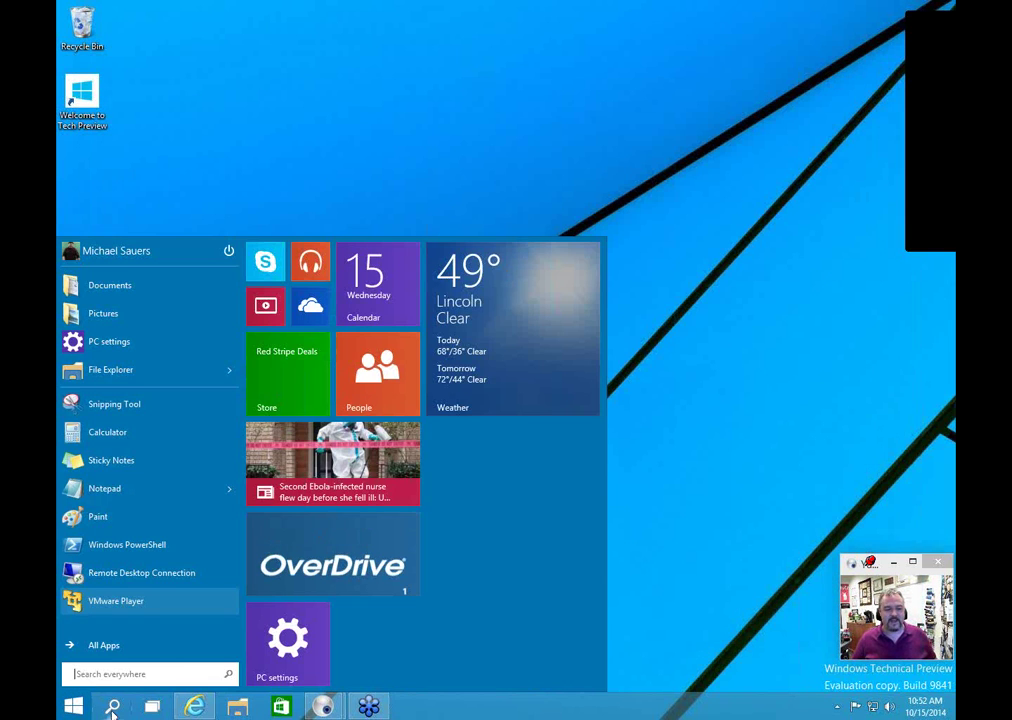
click(113, 707)
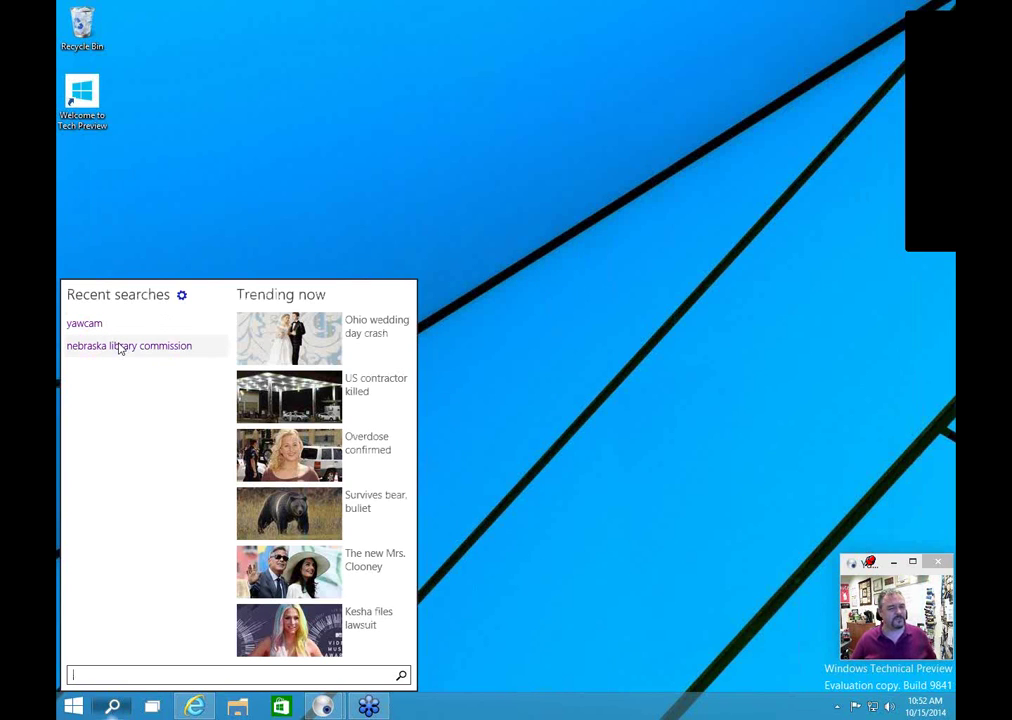
click(122, 347)
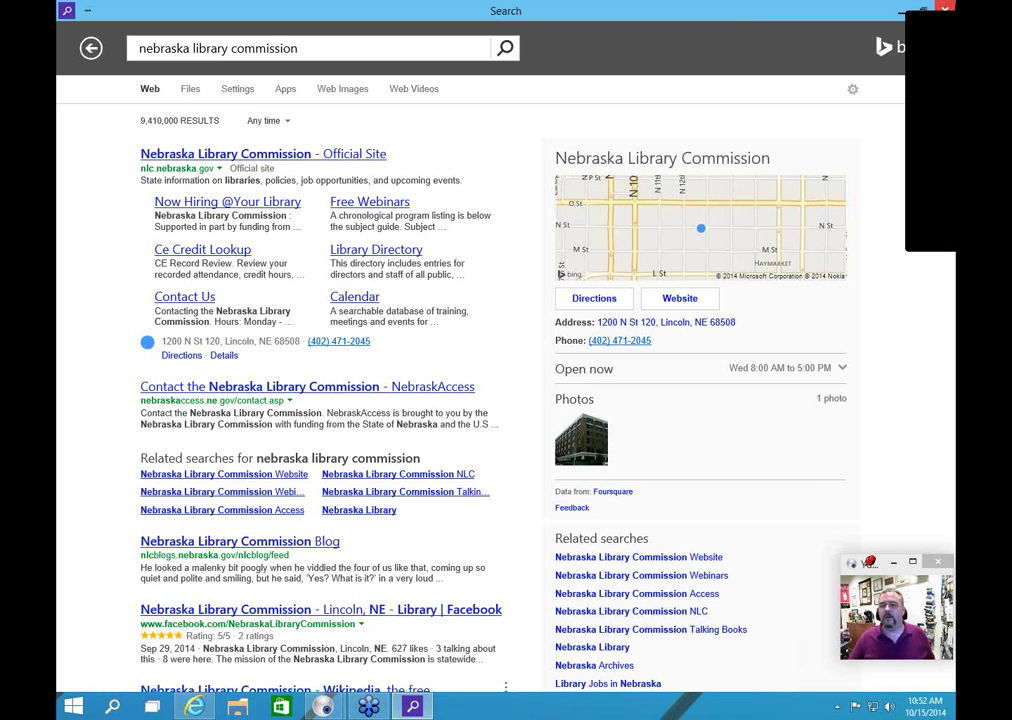
click(945, 10)
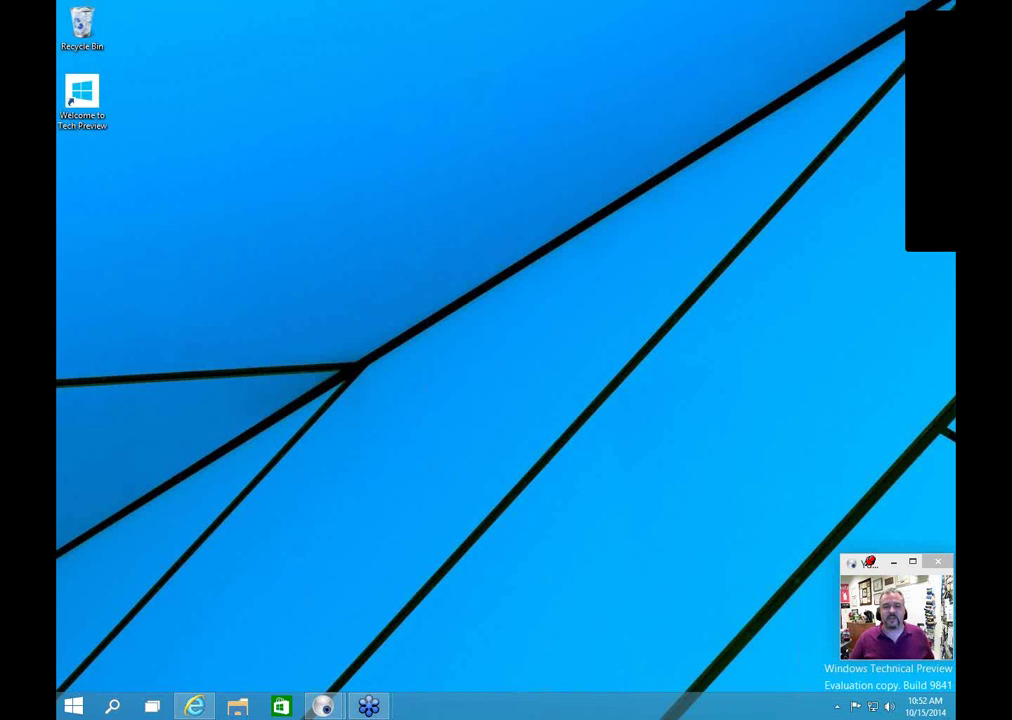
Step: Rerun the recent search "yawcam", view its web and device results, and close the Search window
click(112, 706)
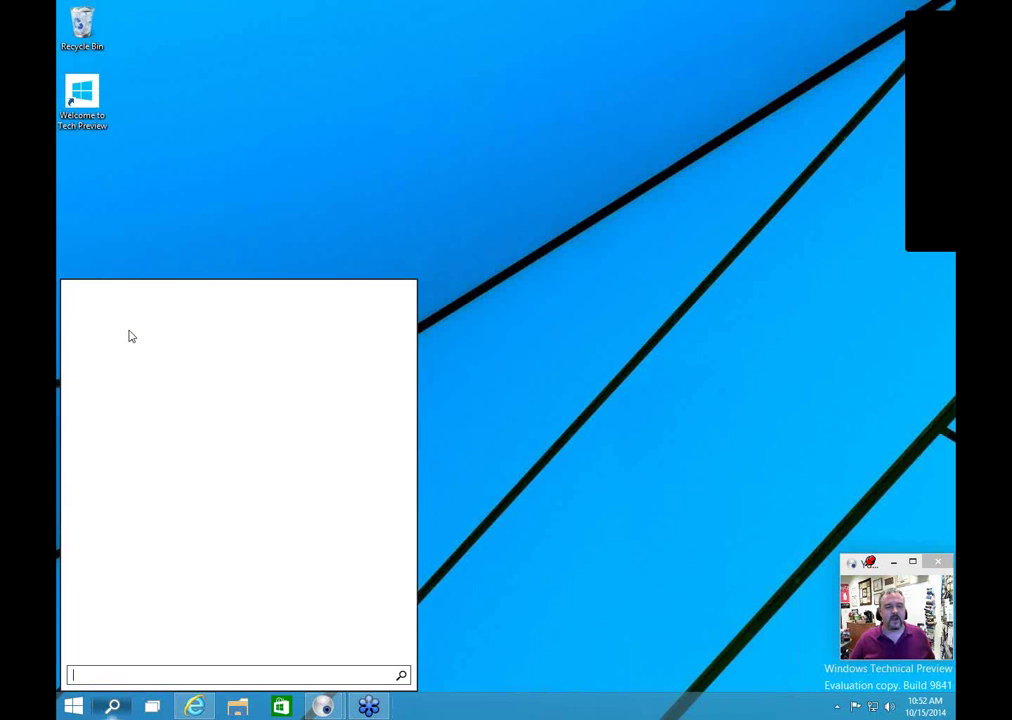
click(83, 347)
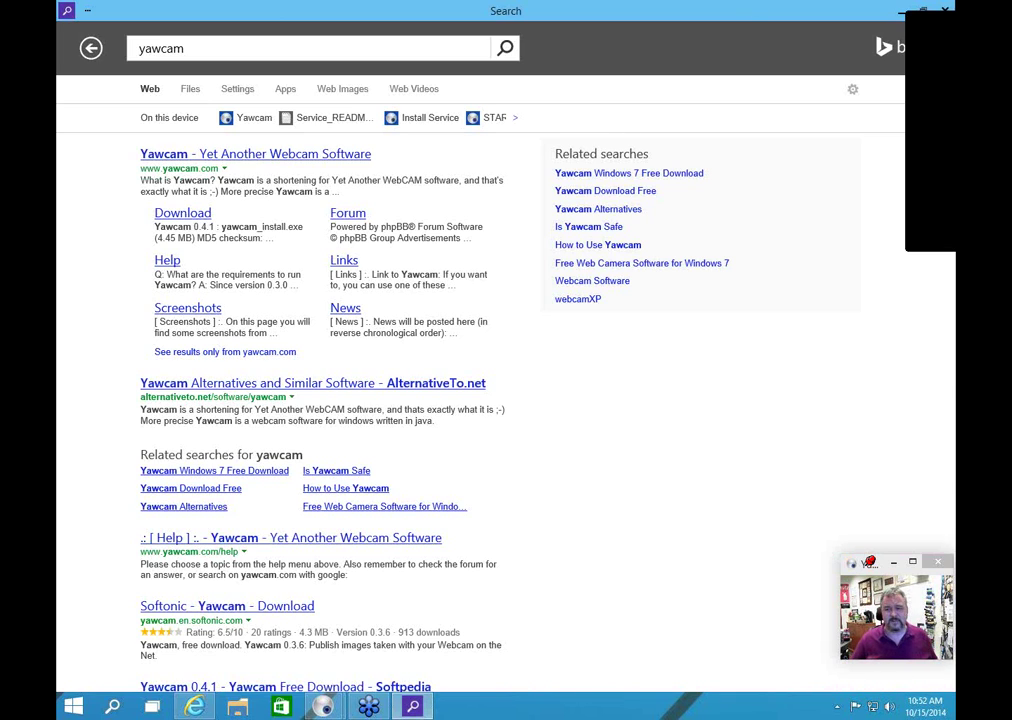
click(947, 12)
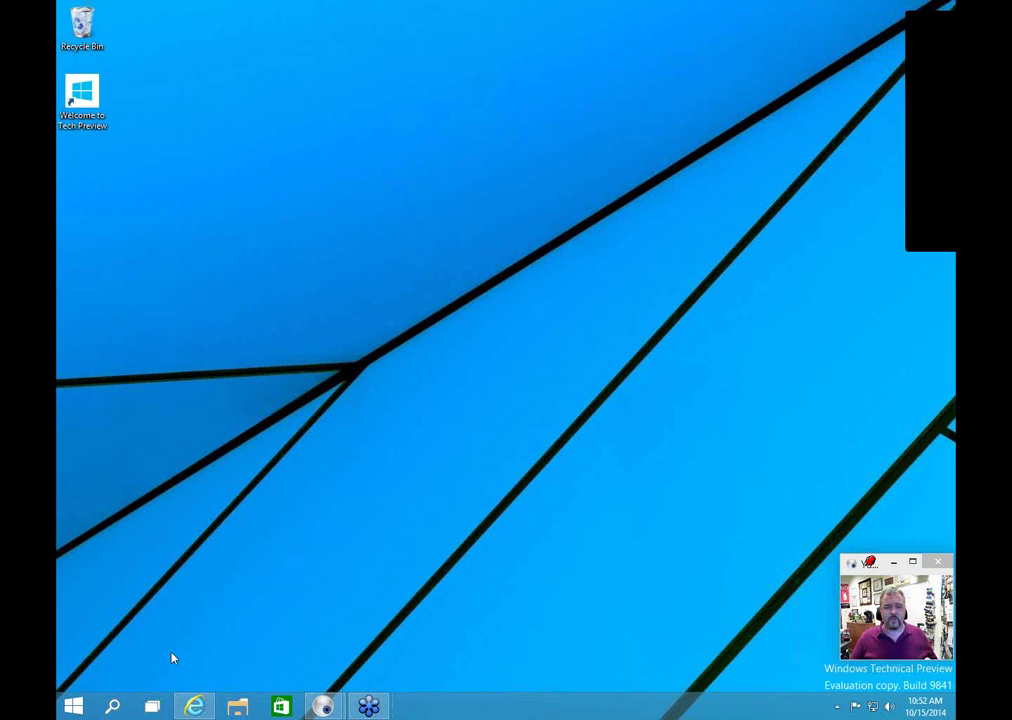
Step: Search from the taskbar for "deskpins", review the matching apps, files and web suggestions, and dismiss the search
click(113, 707)
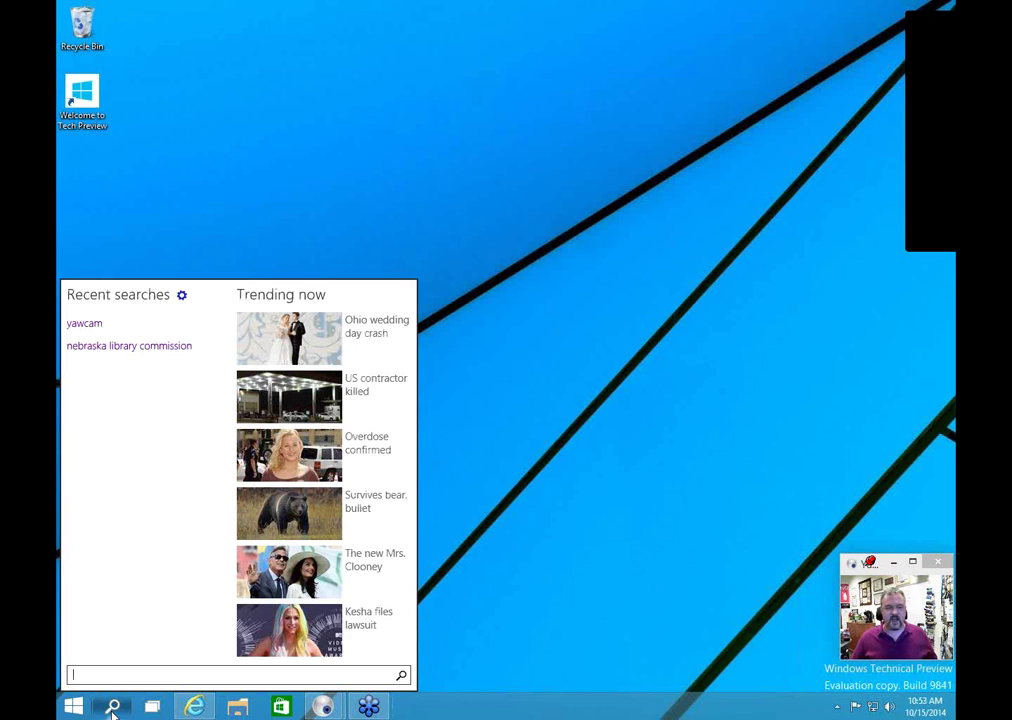
text(deskpins)
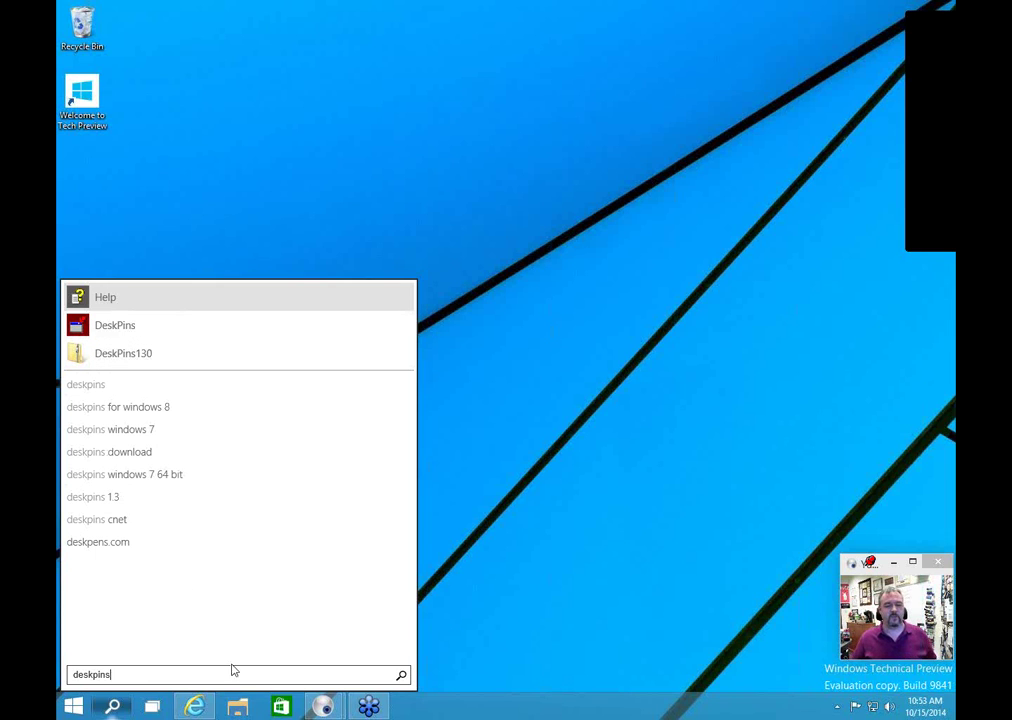
click(545, 626)
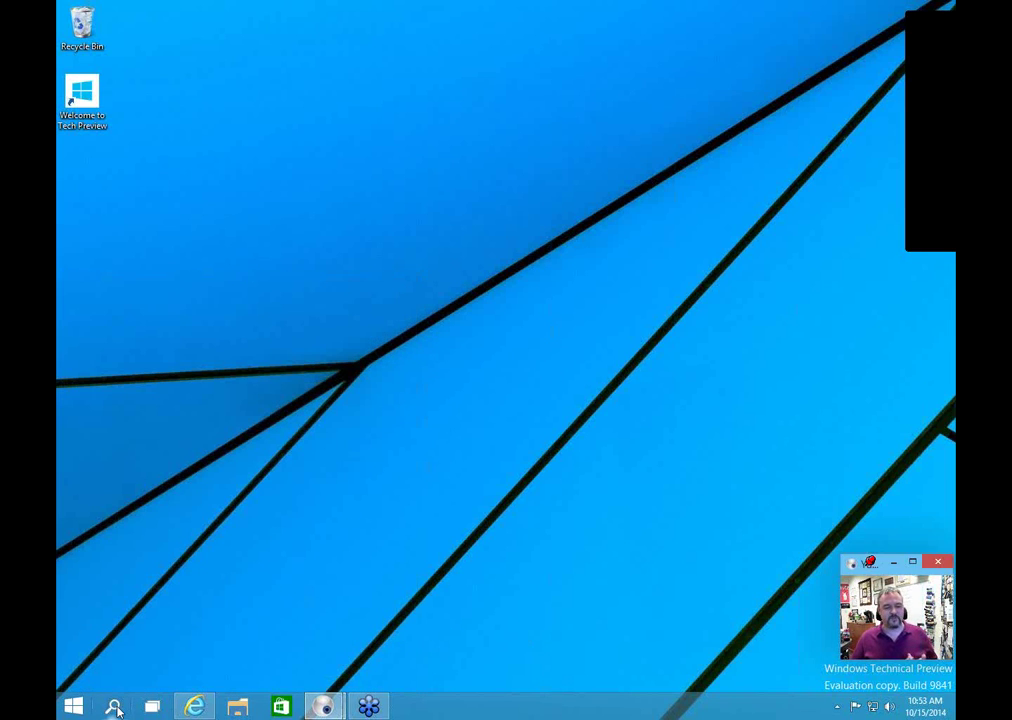
Step: Search from the taskbar for "library" again, review the app, settings, file and web suggestions, and dismiss the search
click(113, 707)
text(libar)
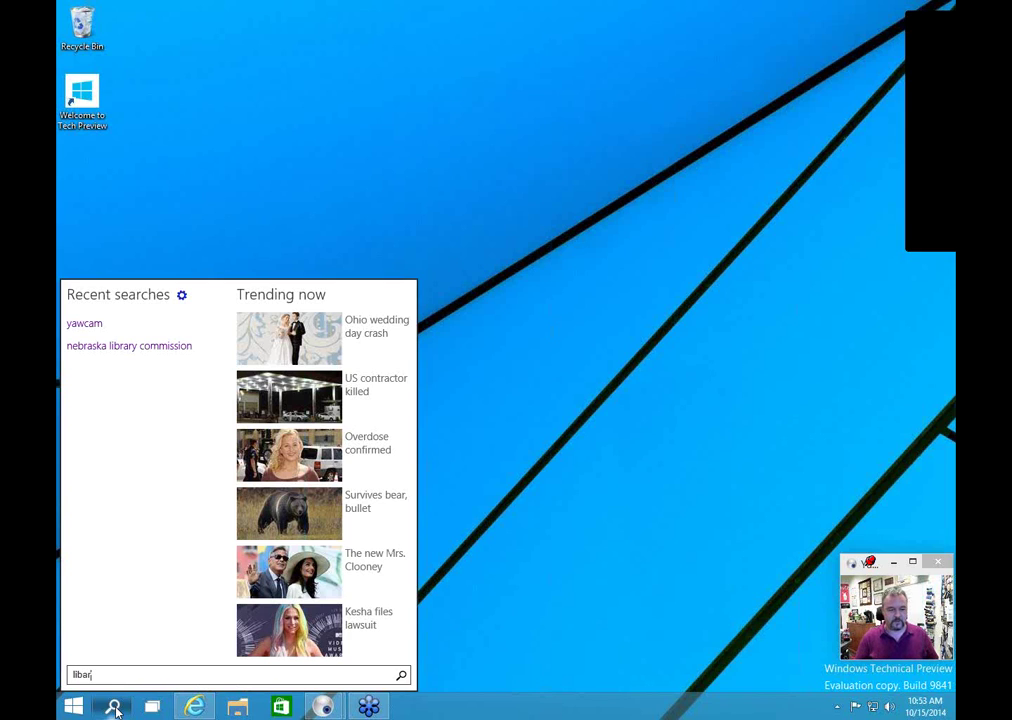
text(y)
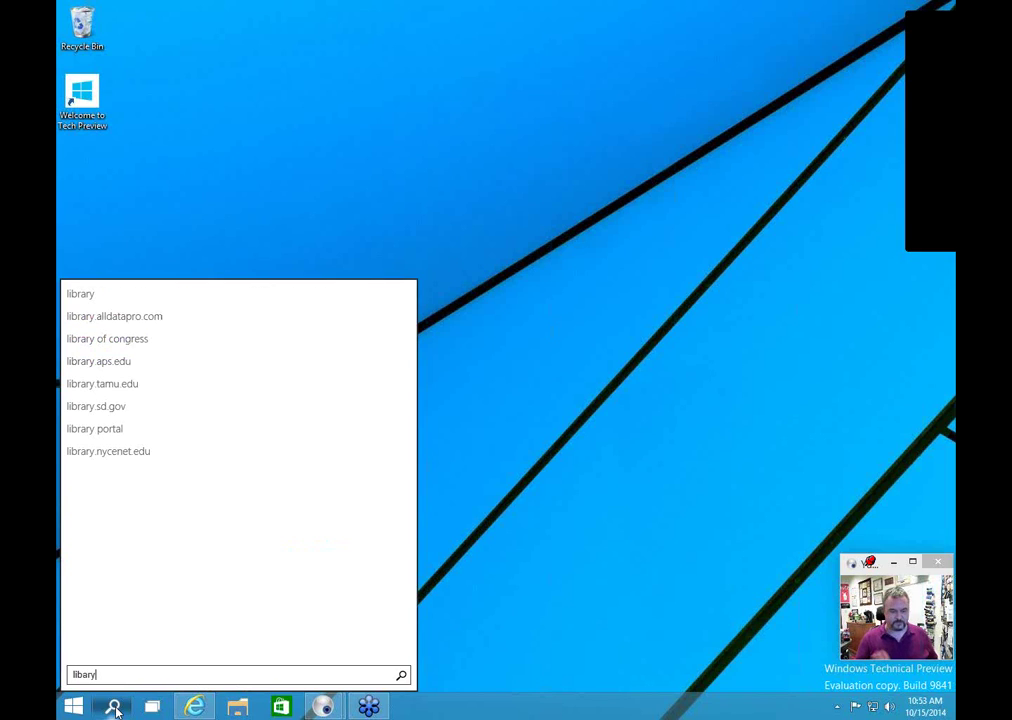
key(BackSpace)
key(BackSpace)
key(BackSpace)
text(rary)
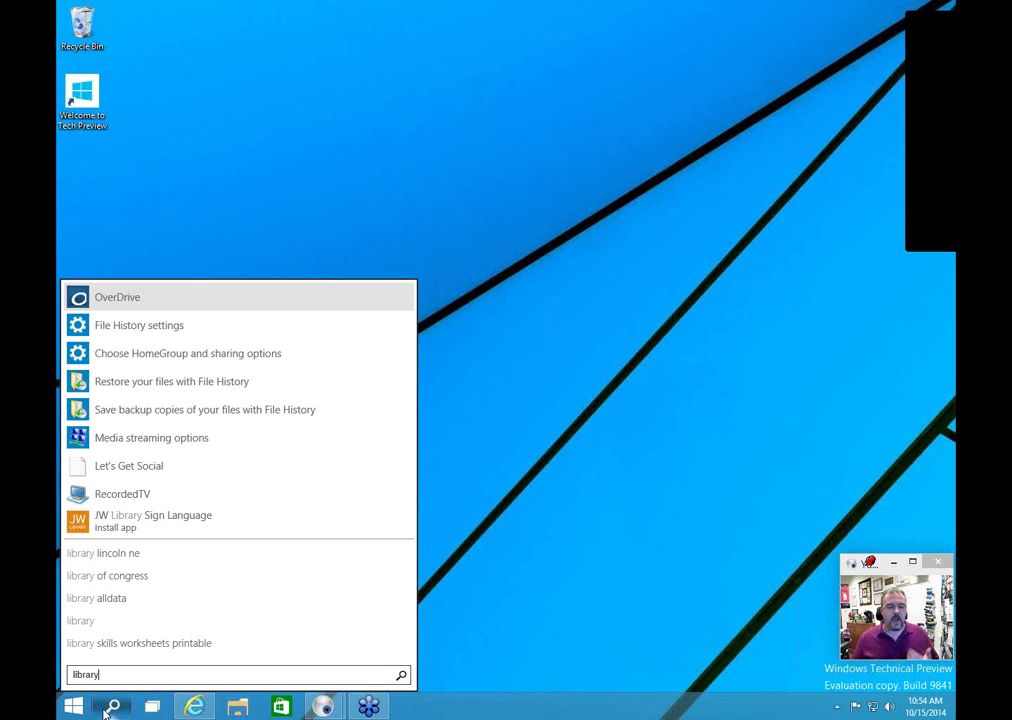
click(481, 396)
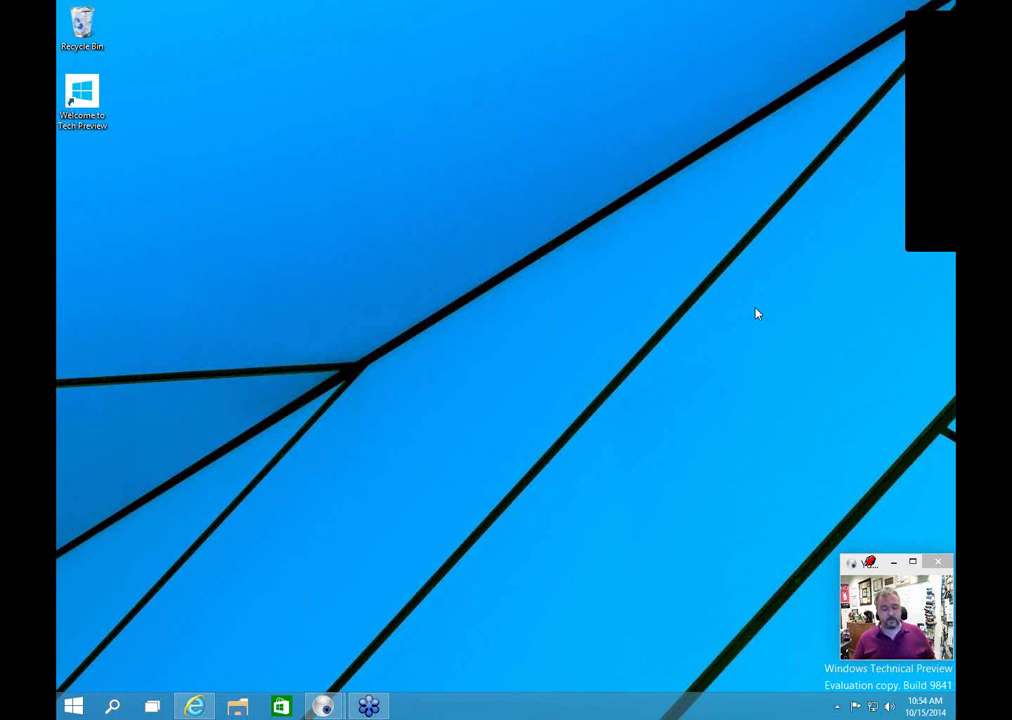
Step: Bring up the Charms bar on the desktop
key(super+c)
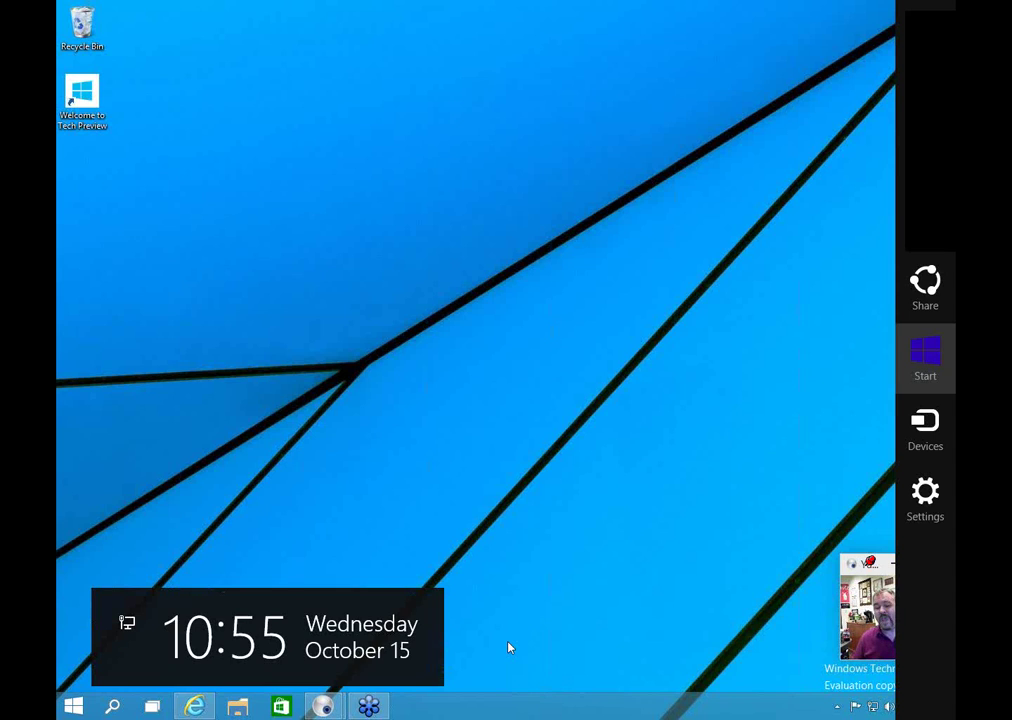
Step: Dismiss the Charms bar and open the Windows Technical Preview - Windows Insider Program bookmark from the Delicious page in Internet Explorer
click(565, 435)
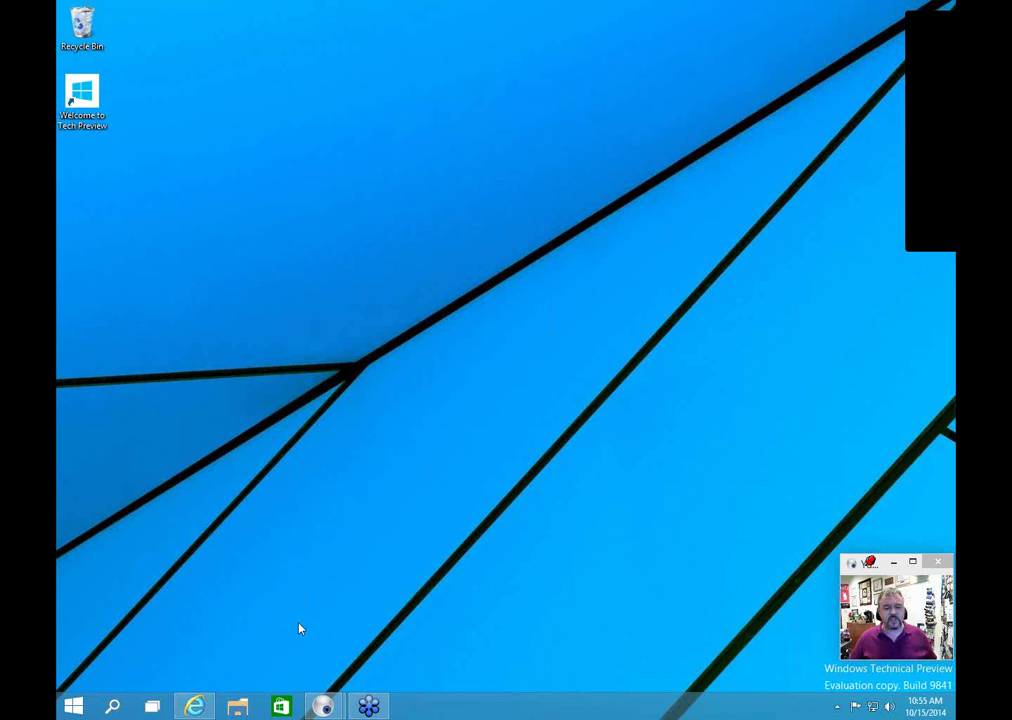
click(217, 707)
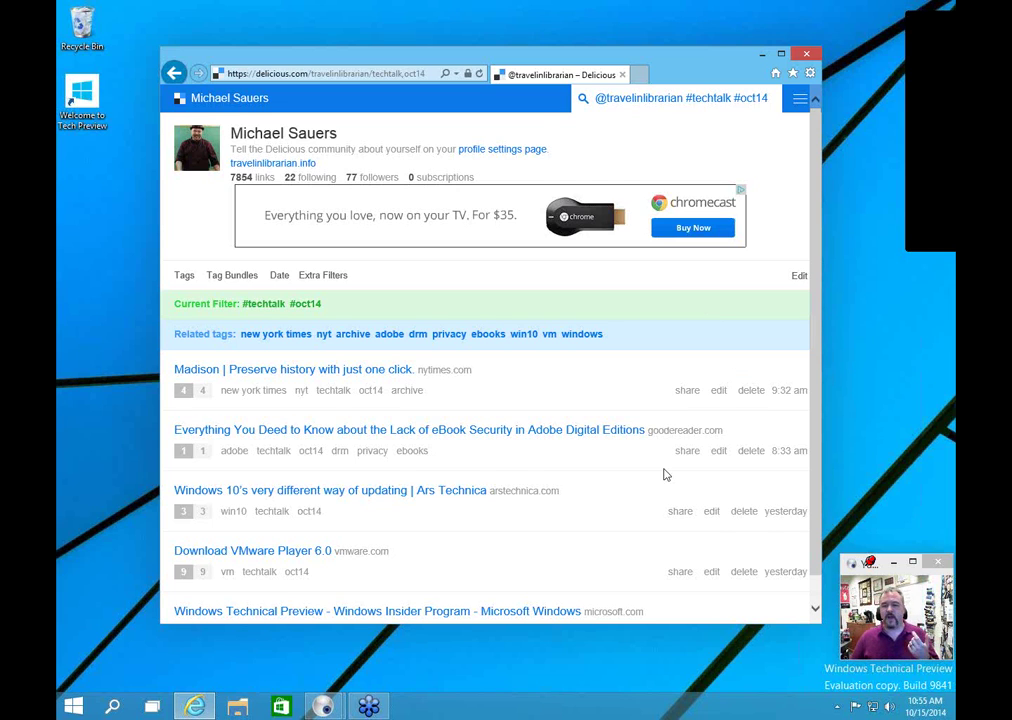
scroll(452, 583, down, 1)
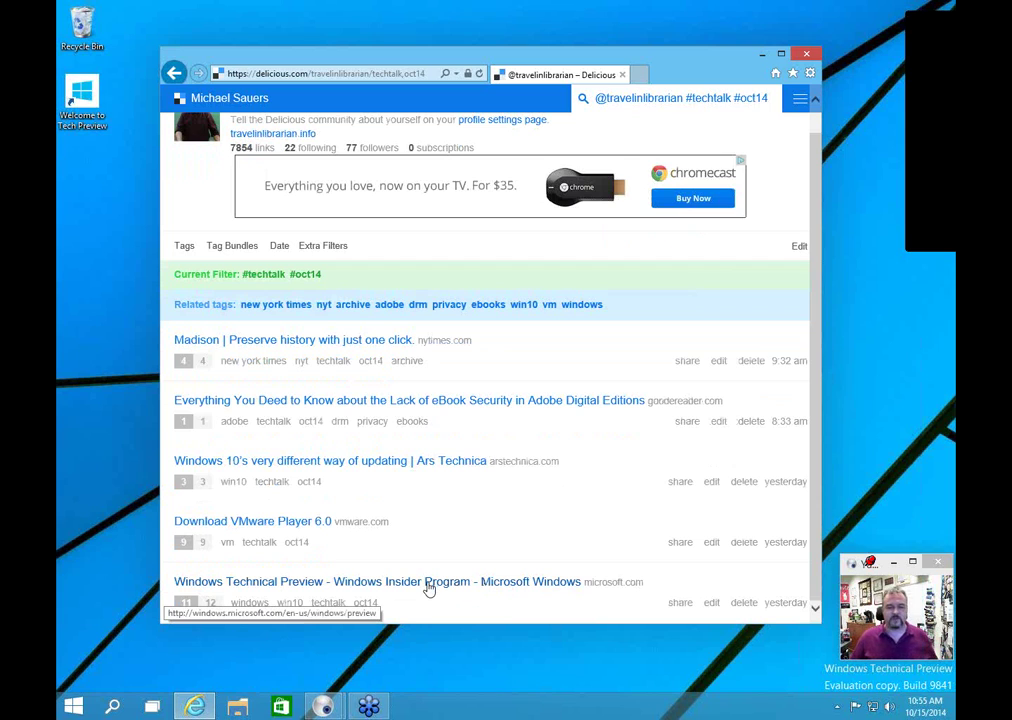
click(380, 583)
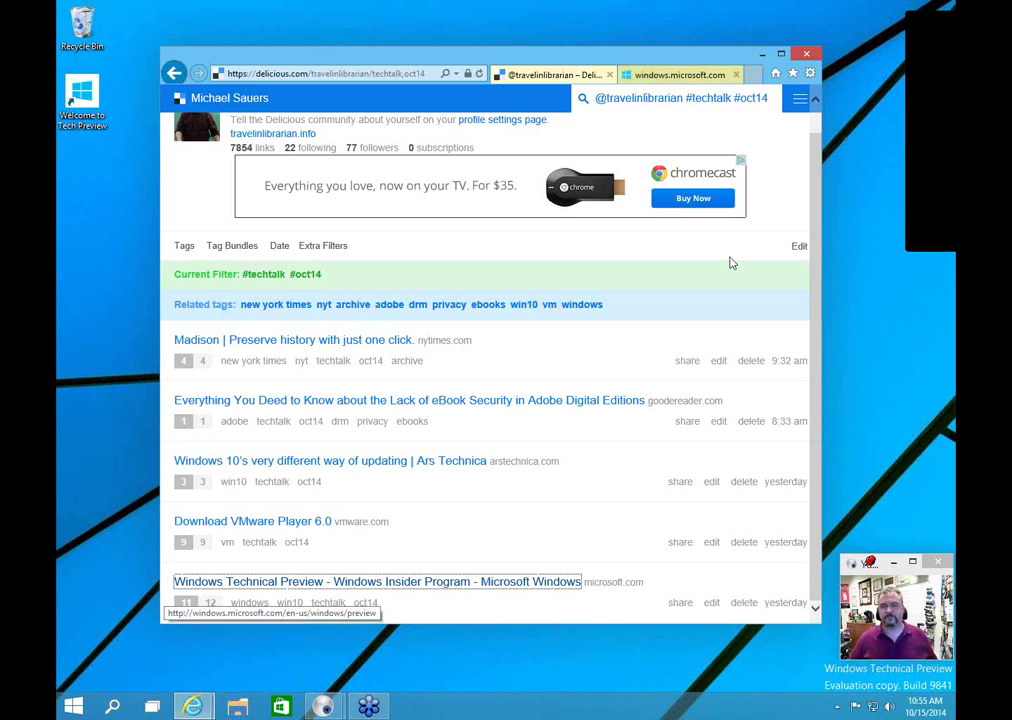
key(ctrl+Tab)
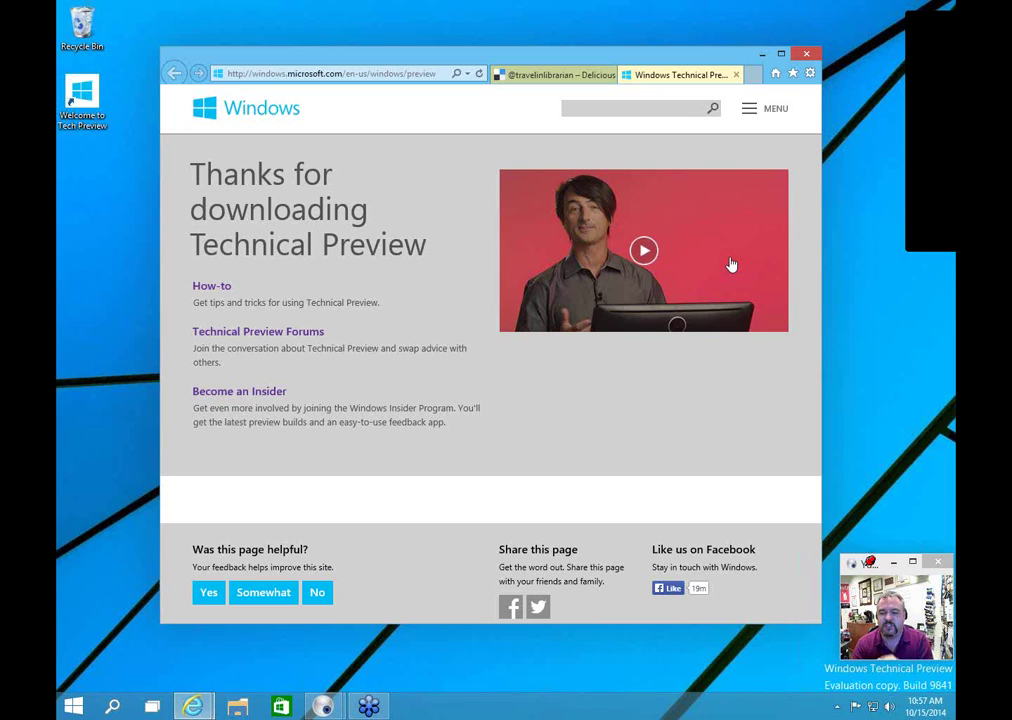
Step: Open the Download VMware Player 6.0 page from the Delicious bookmarks and minimize the browser
click(558, 75)
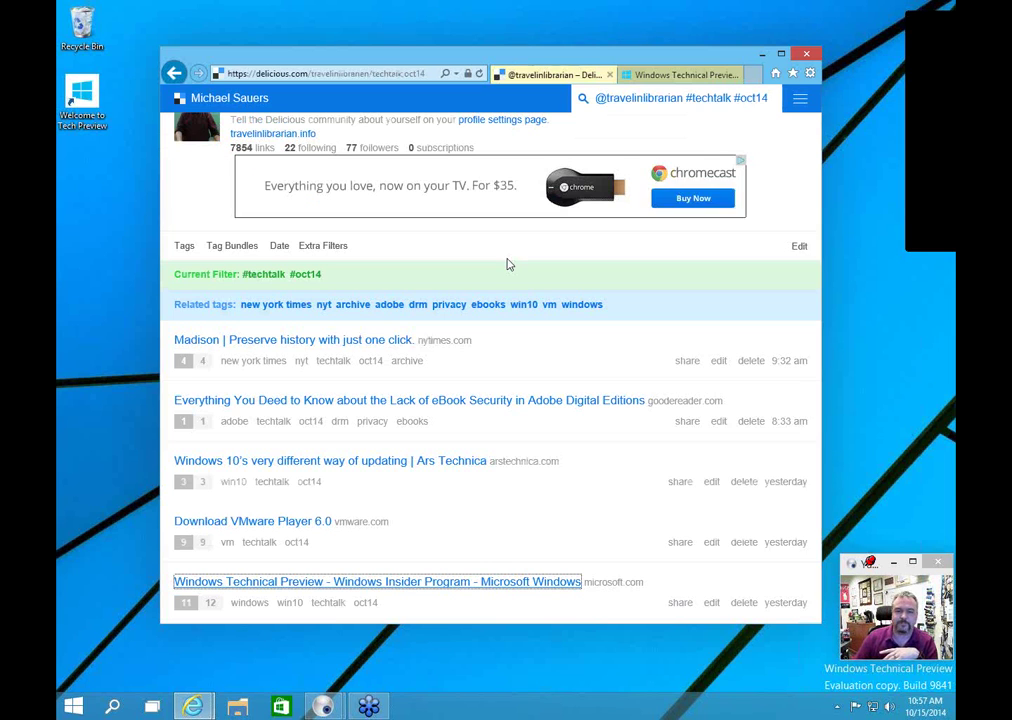
click(304, 531)
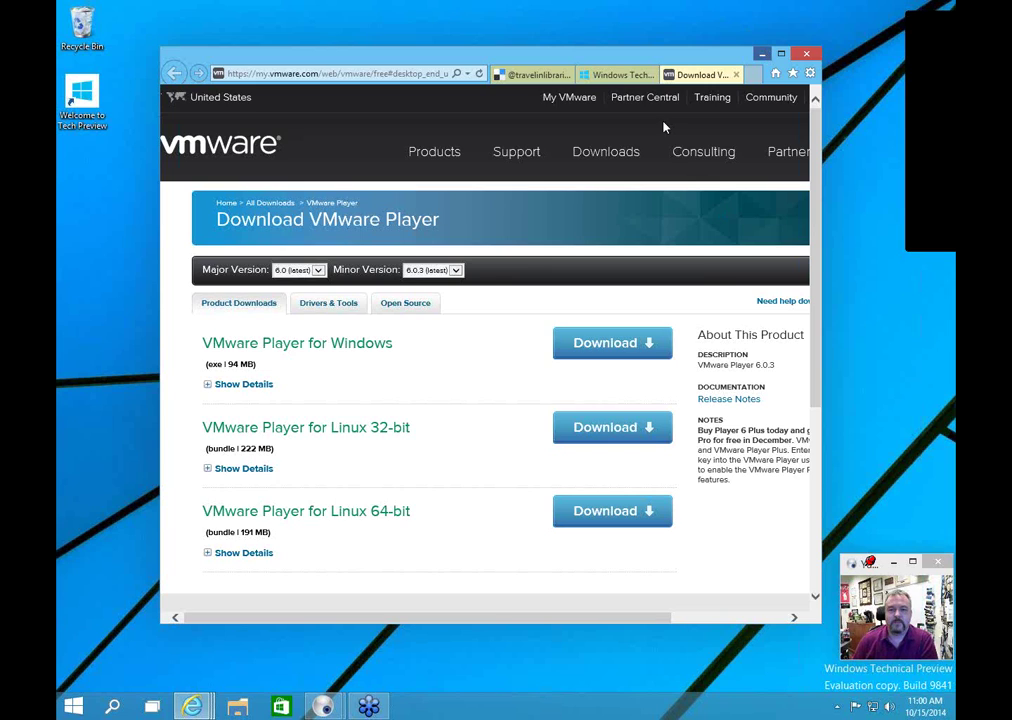
key(super+d)
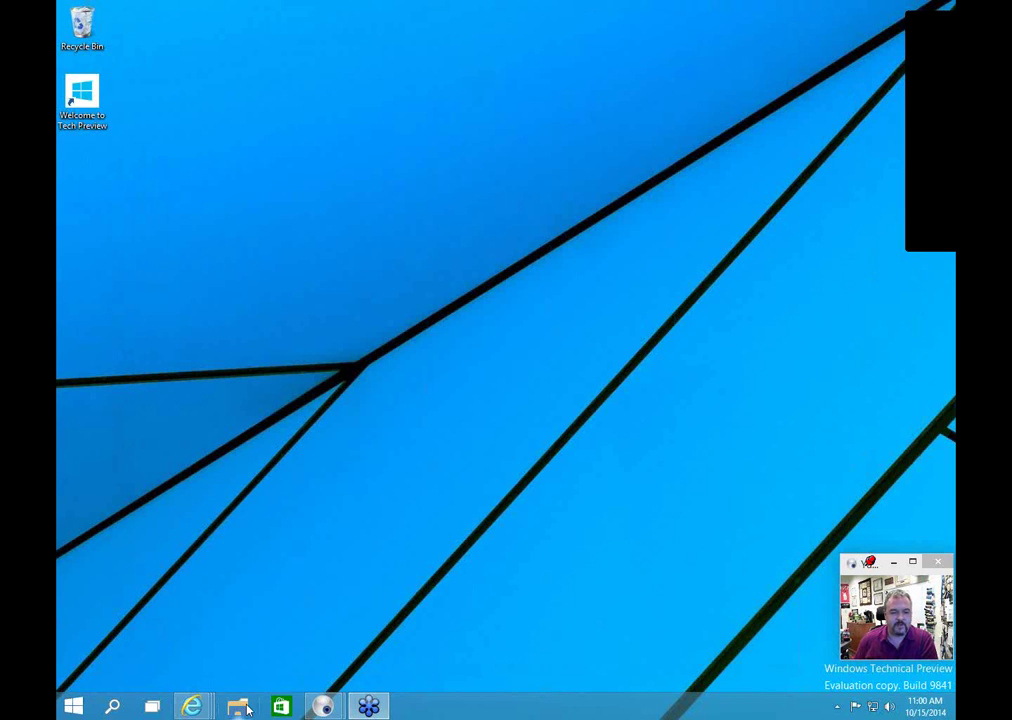
Step: Examine the capacity and free space of Local Disk (C:) in its properties from File Explorer, and clear both windows away
key(super+e)
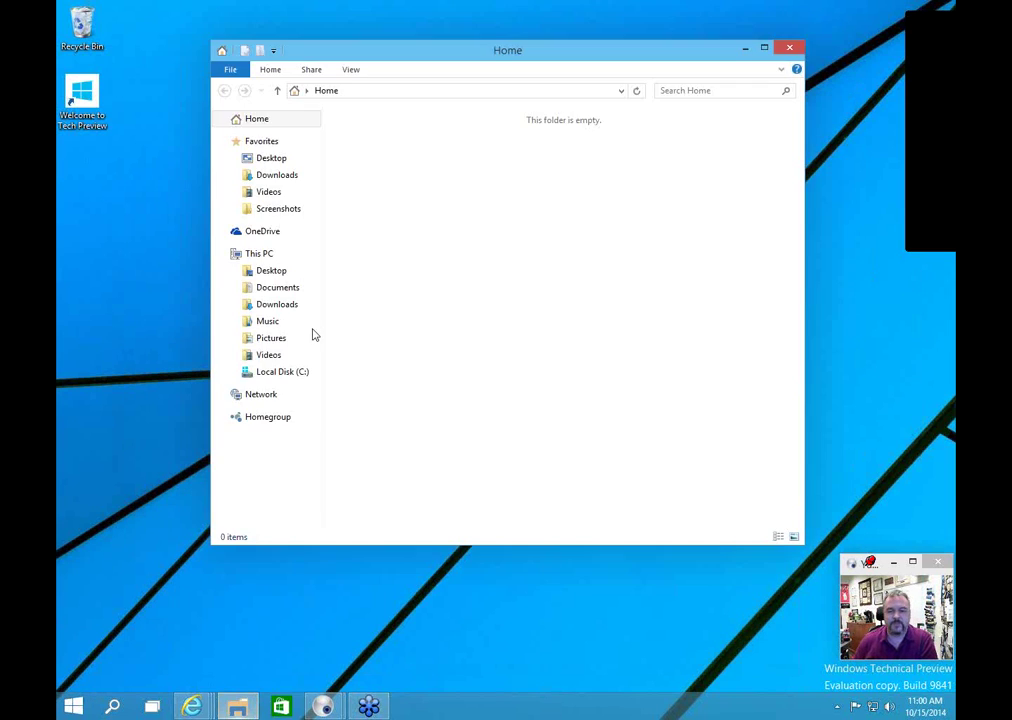
right_click(287, 376)
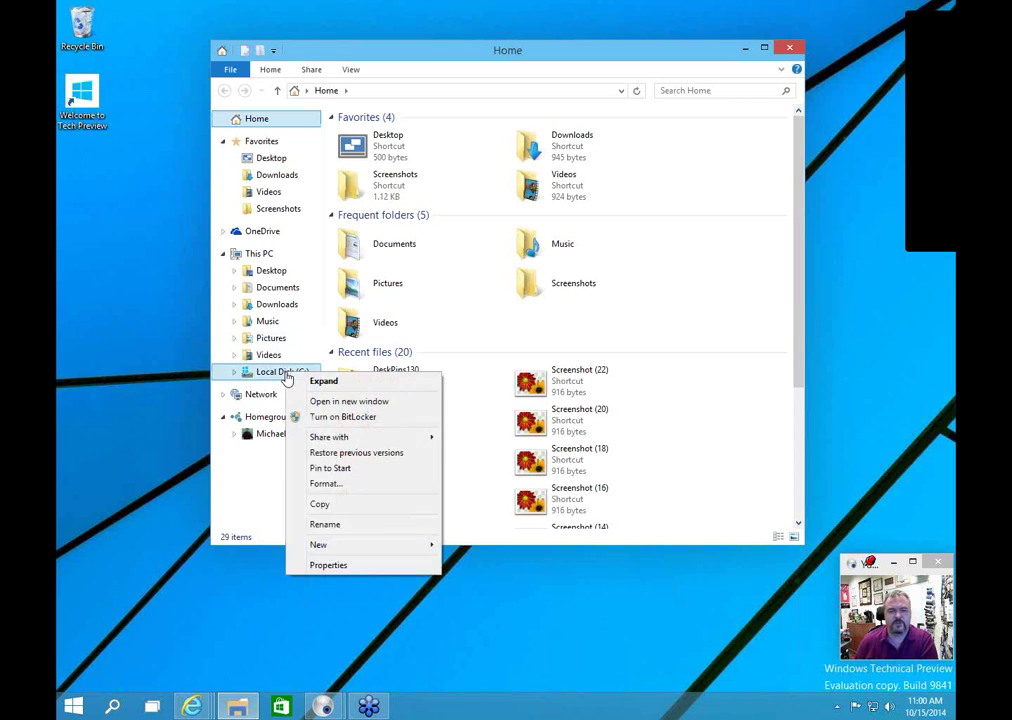
click(330, 565)
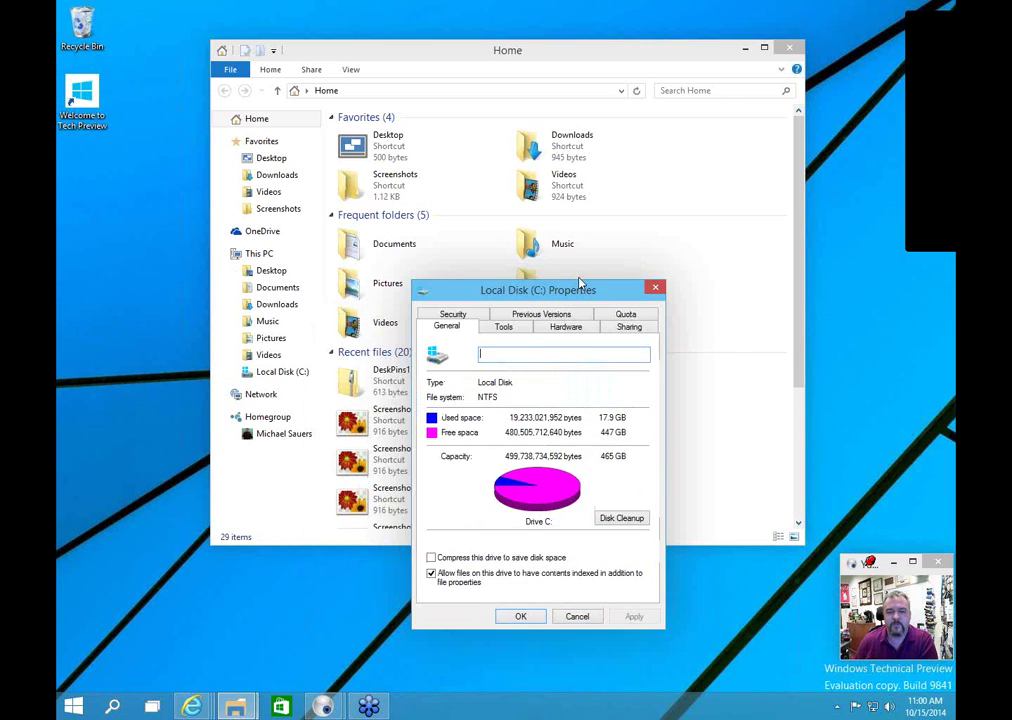
click(745, 47)
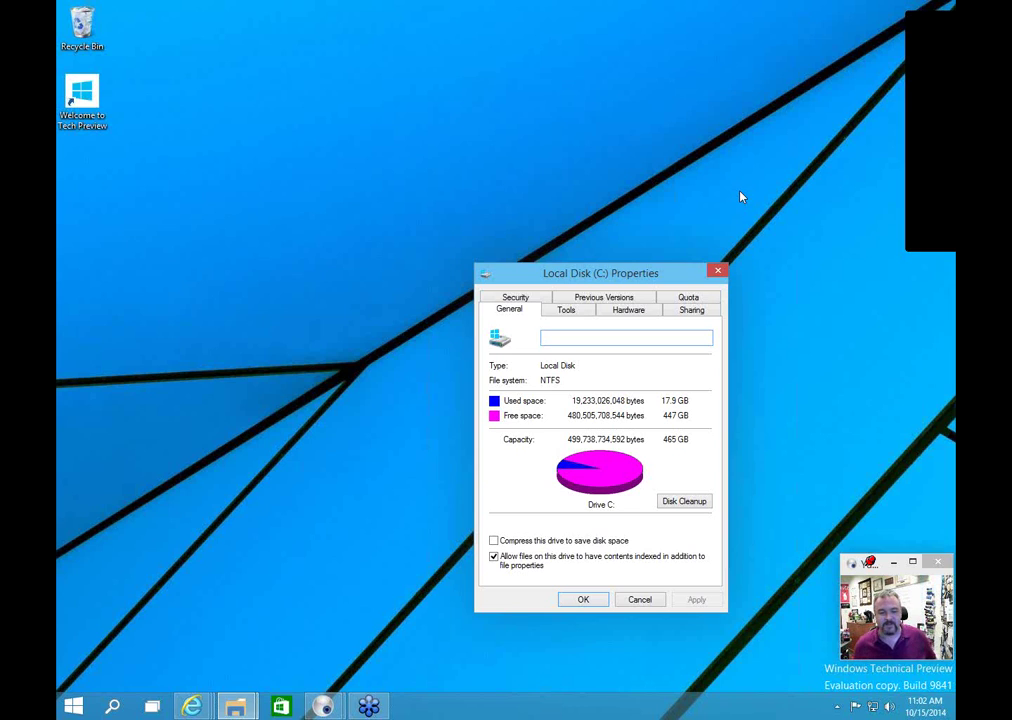
click(640, 600)
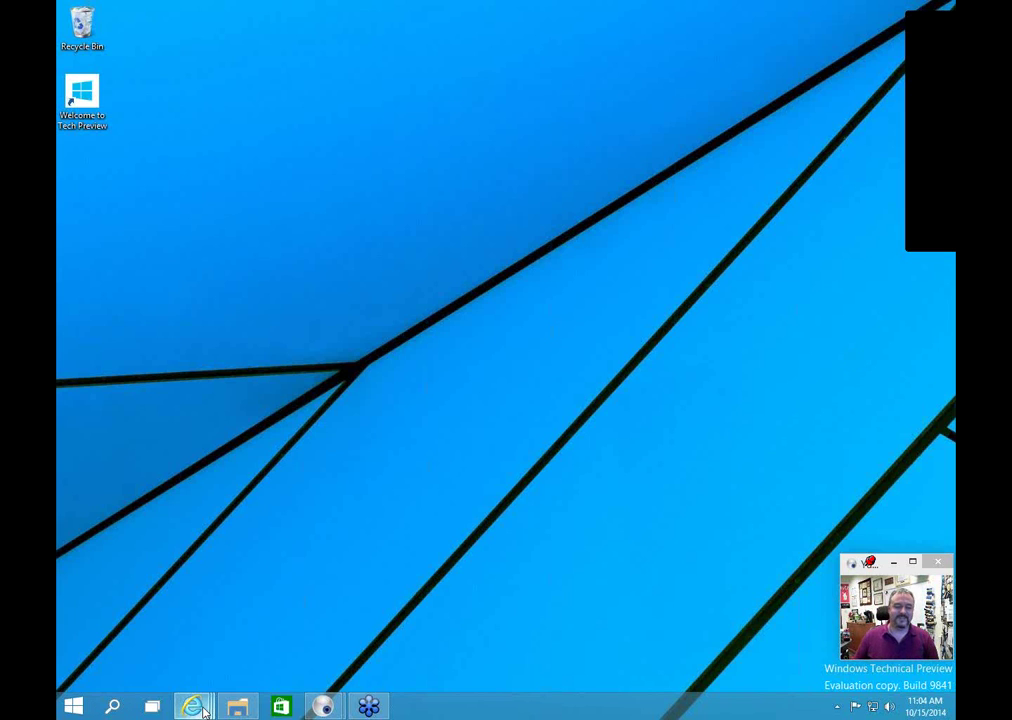
Step: Switch back to Internet Explorer and show the Delicious bookmarks tagged techtalk and oct14
mouse_move(204, 711)
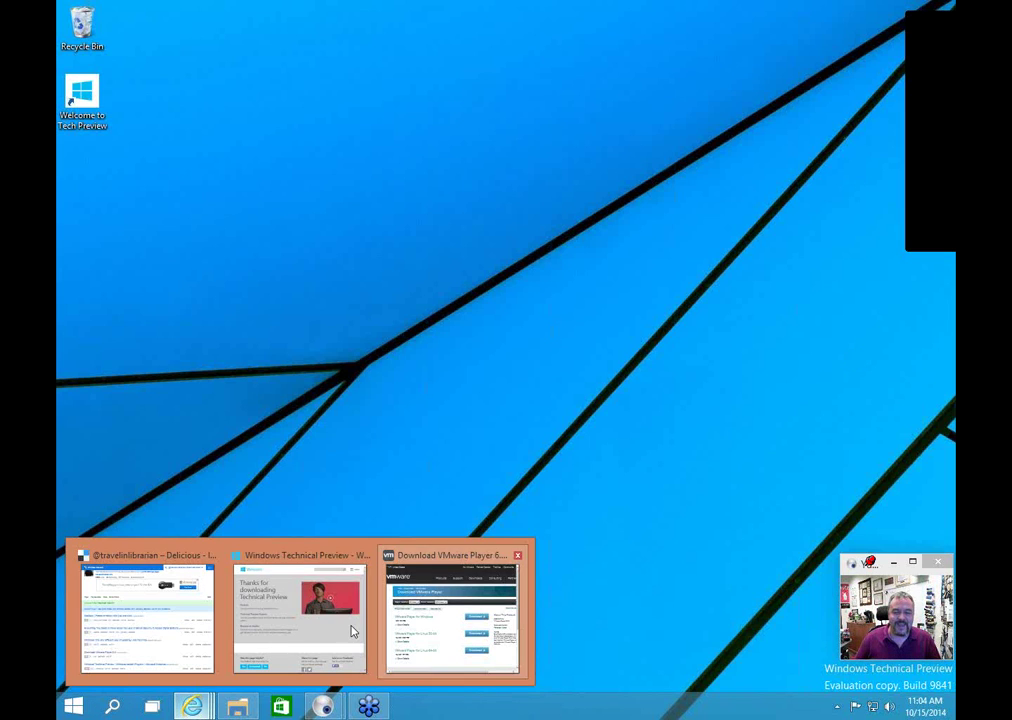
click(178, 625)
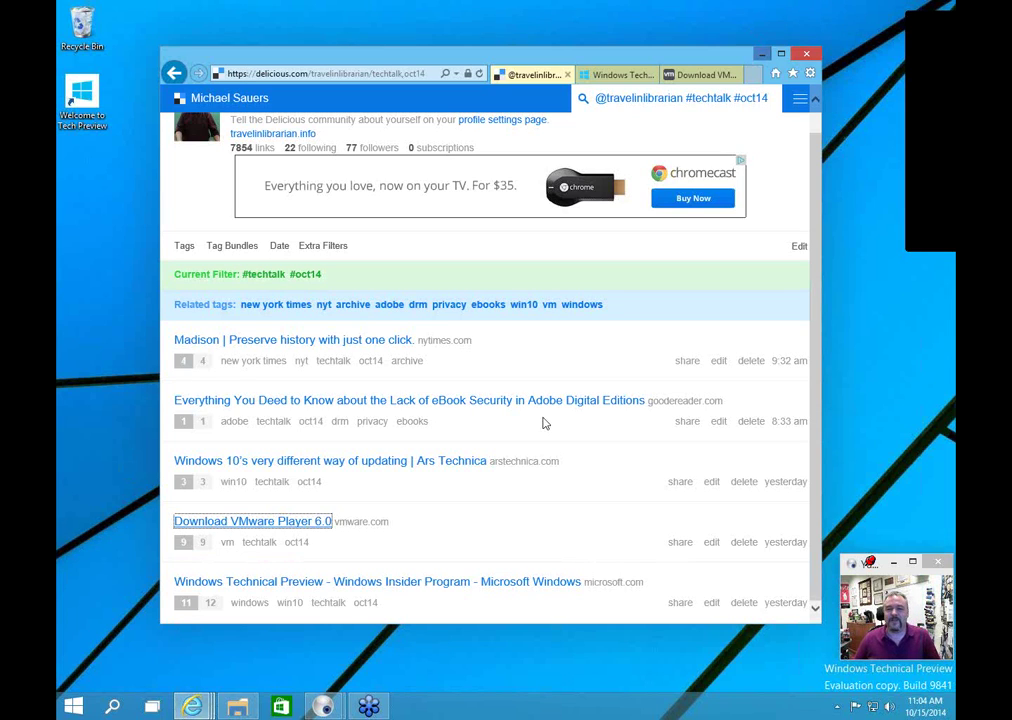
click(591, 364)
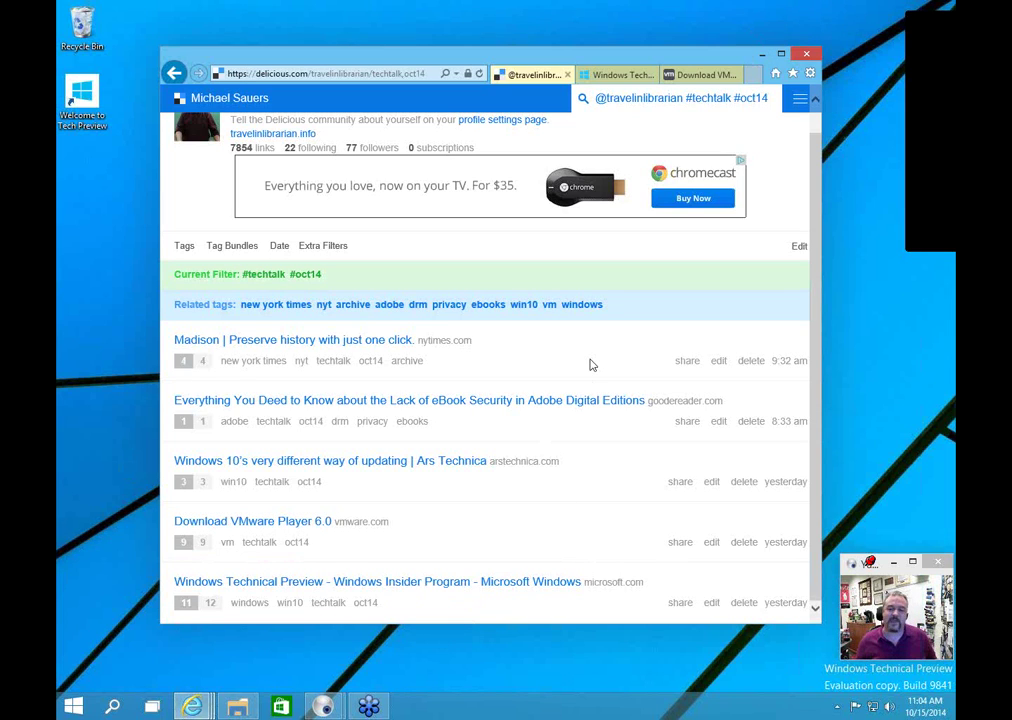